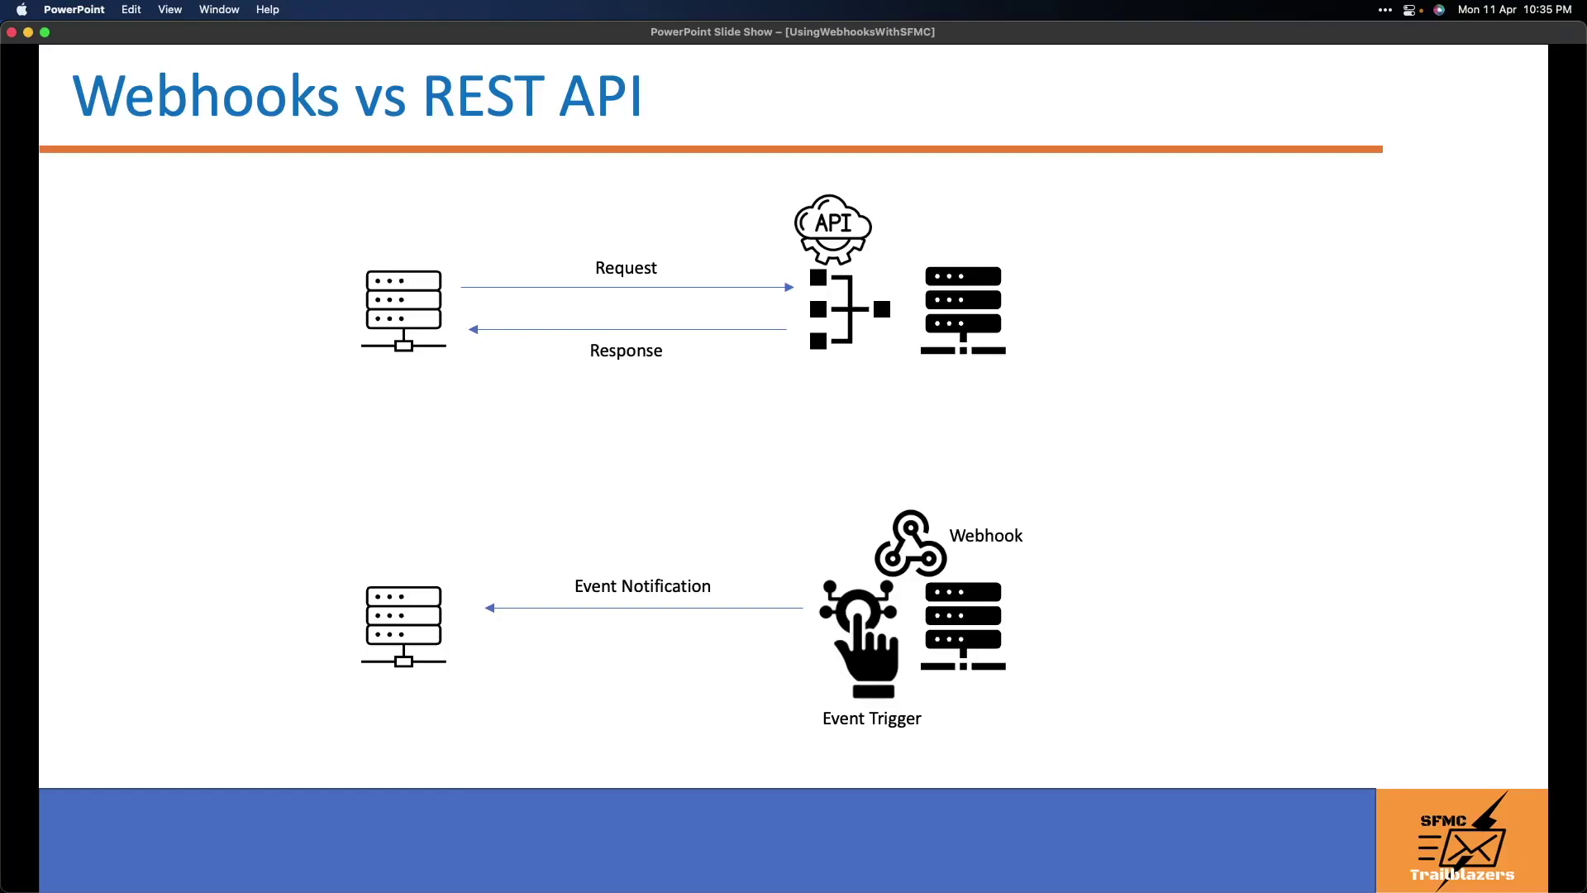
Advance the slide show to the 'Use Case' slide about capturing Zoom meeting registrants.
{"action": "left_click", "coordinate": [1350, 578]}
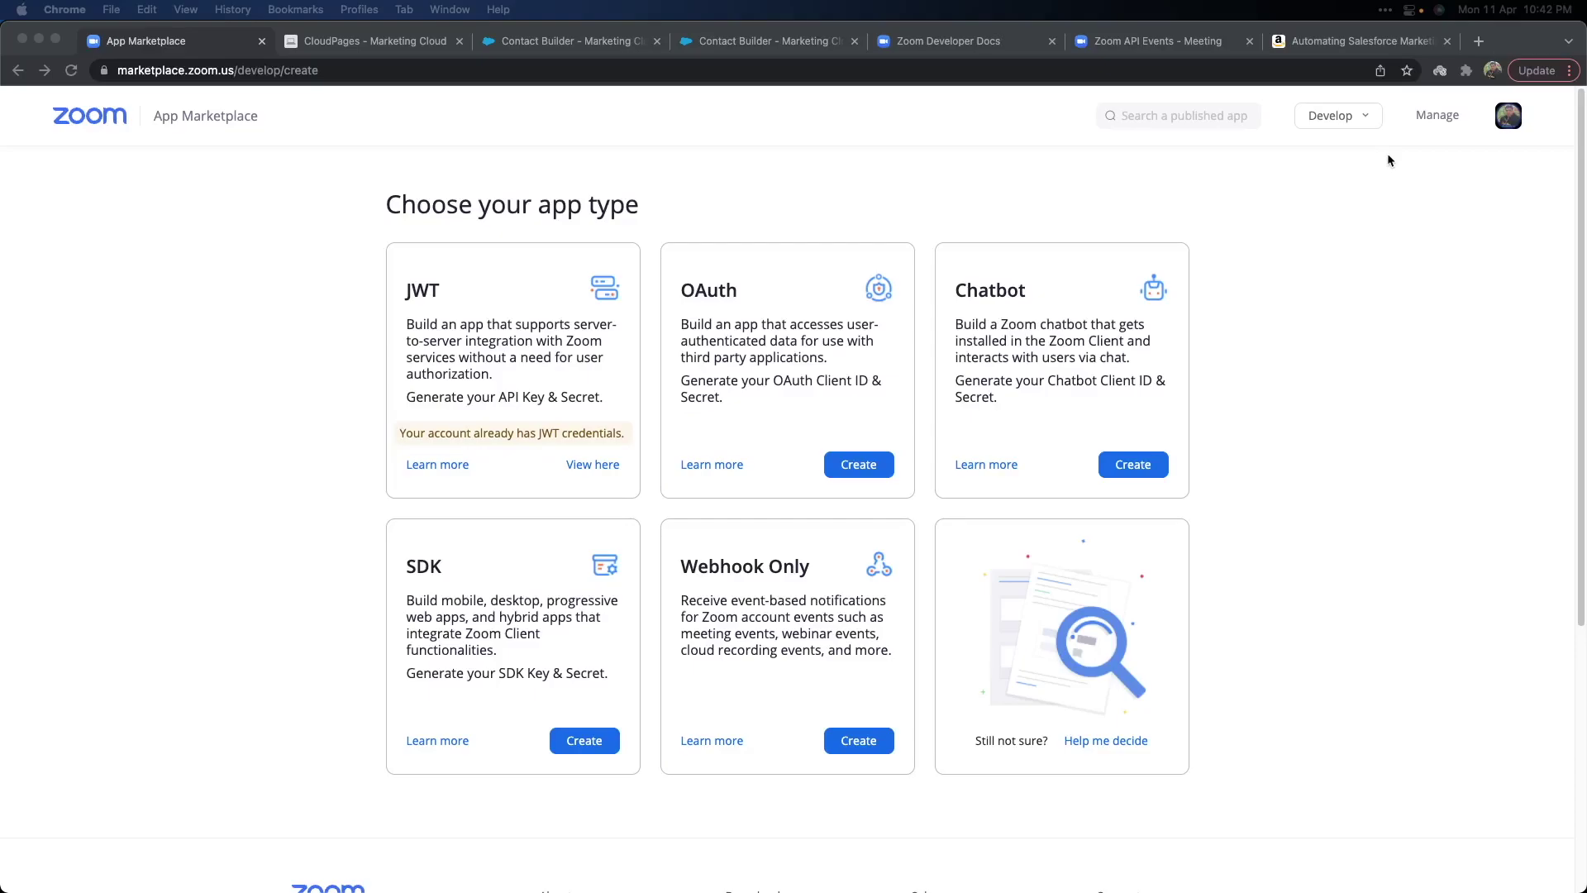
Open ZoomWebhookApp from the Created Apps list under Develop > Manage.
{"action": "left_click", "coordinate": [1364, 119]}
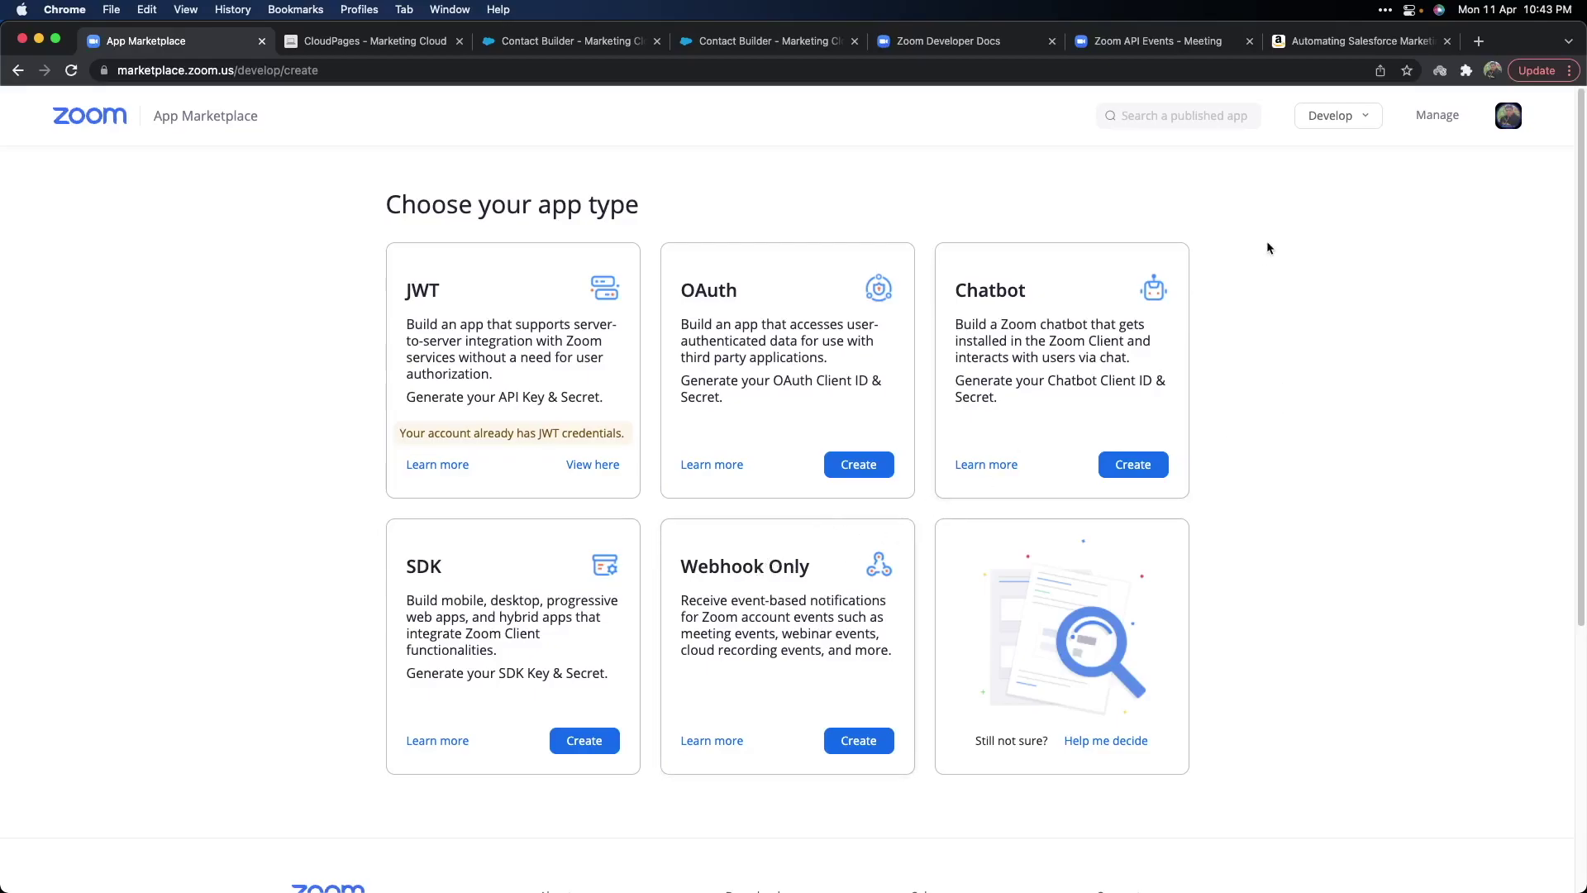
{"action": "left_click", "coordinate": [1437, 117]}
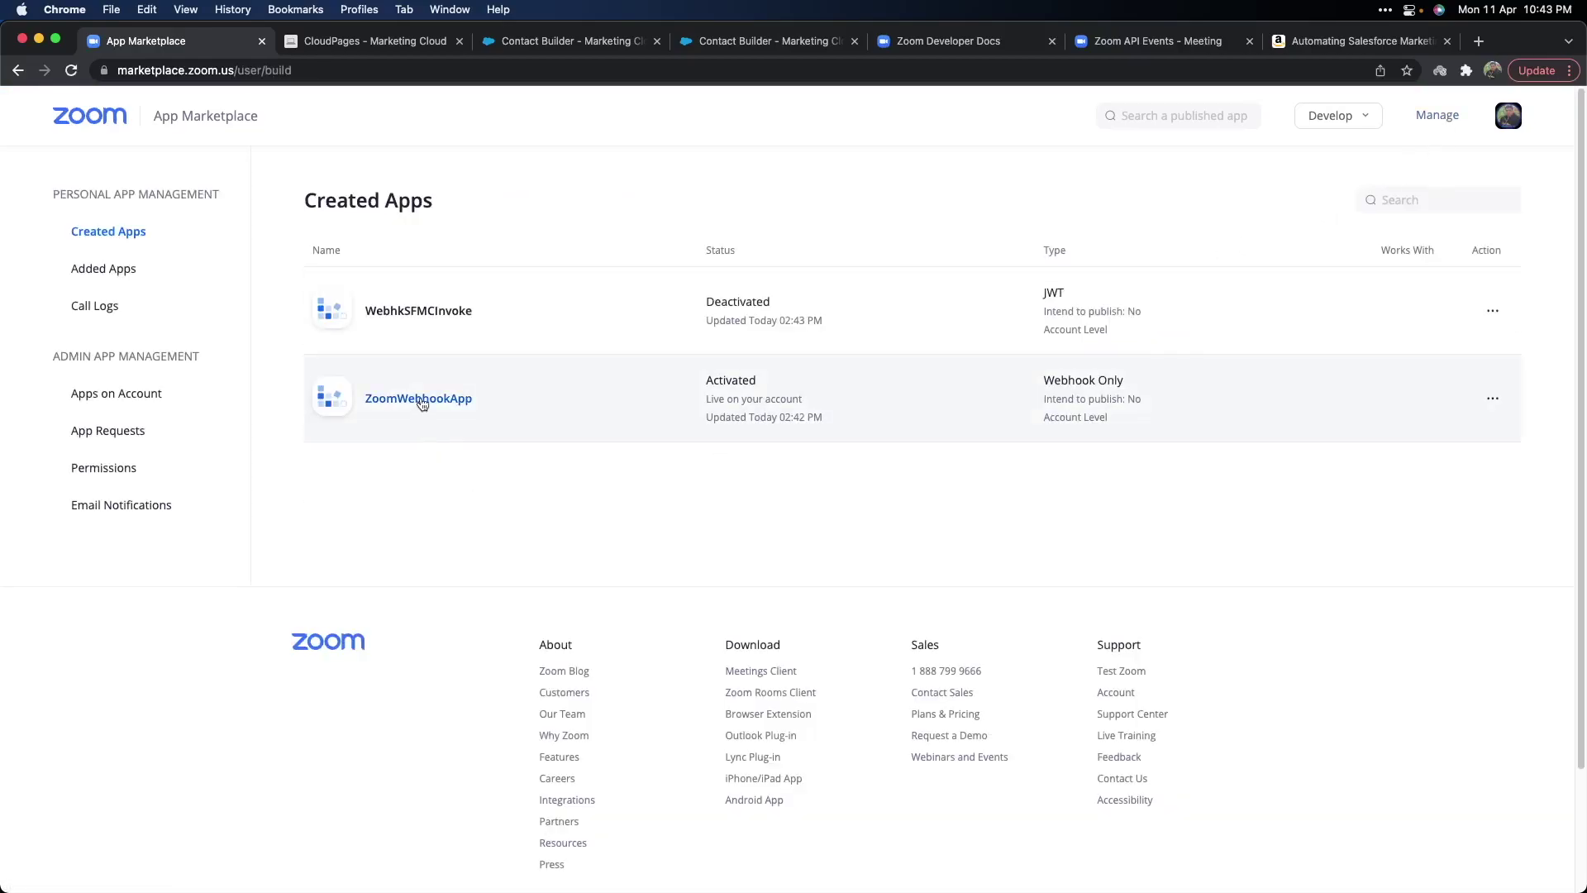
{"action": "left_click", "coordinate": [423, 400]}
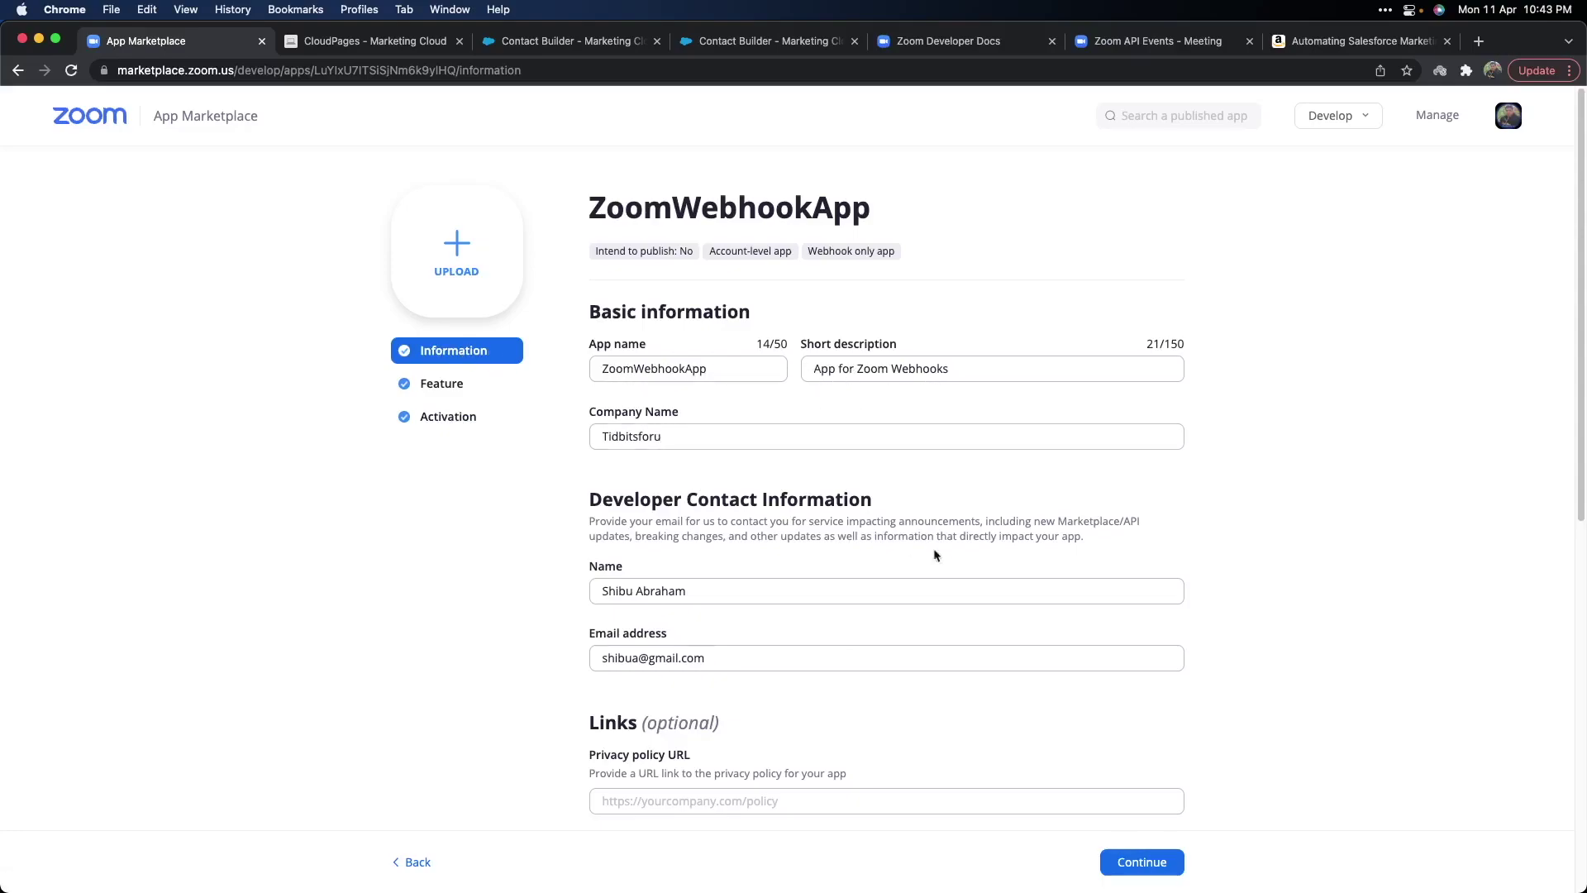
Look over ZoomWebhookApp's Information page, then go to its Feature settings.
{"action": "scroll", "coordinate": [824, 659], "scroll_direction": "down", "scroll_amount": 5}
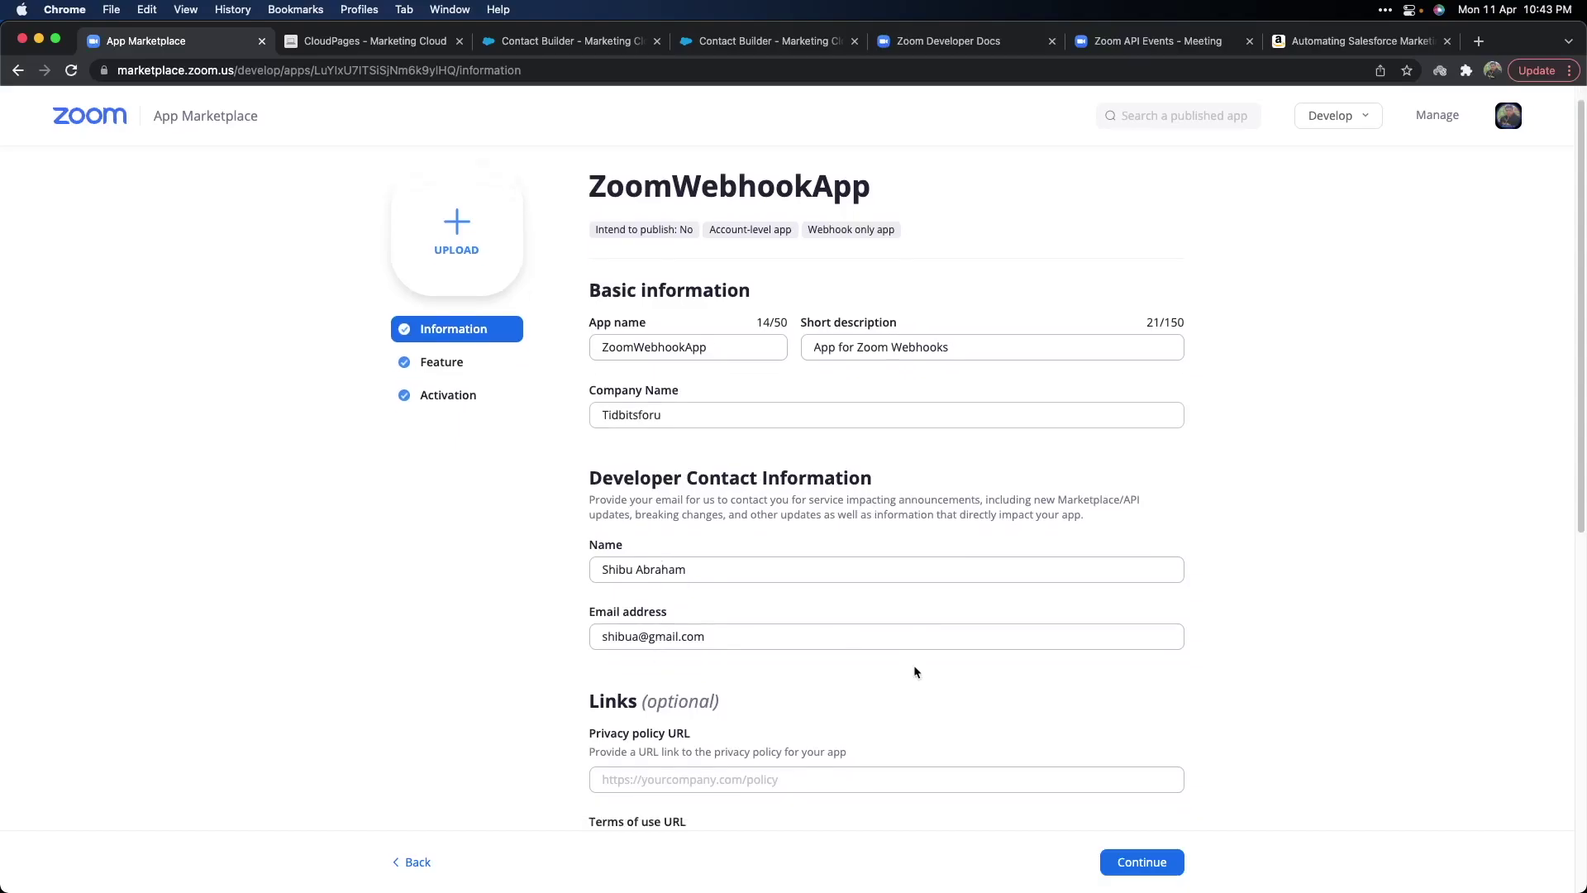
{"action": "scroll", "coordinate": [756, 533], "scroll_direction": "up", "scroll_amount": 3}
{"action": "scroll", "coordinate": [760, 533], "scroll_direction": "up", "scroll_amount": 2}
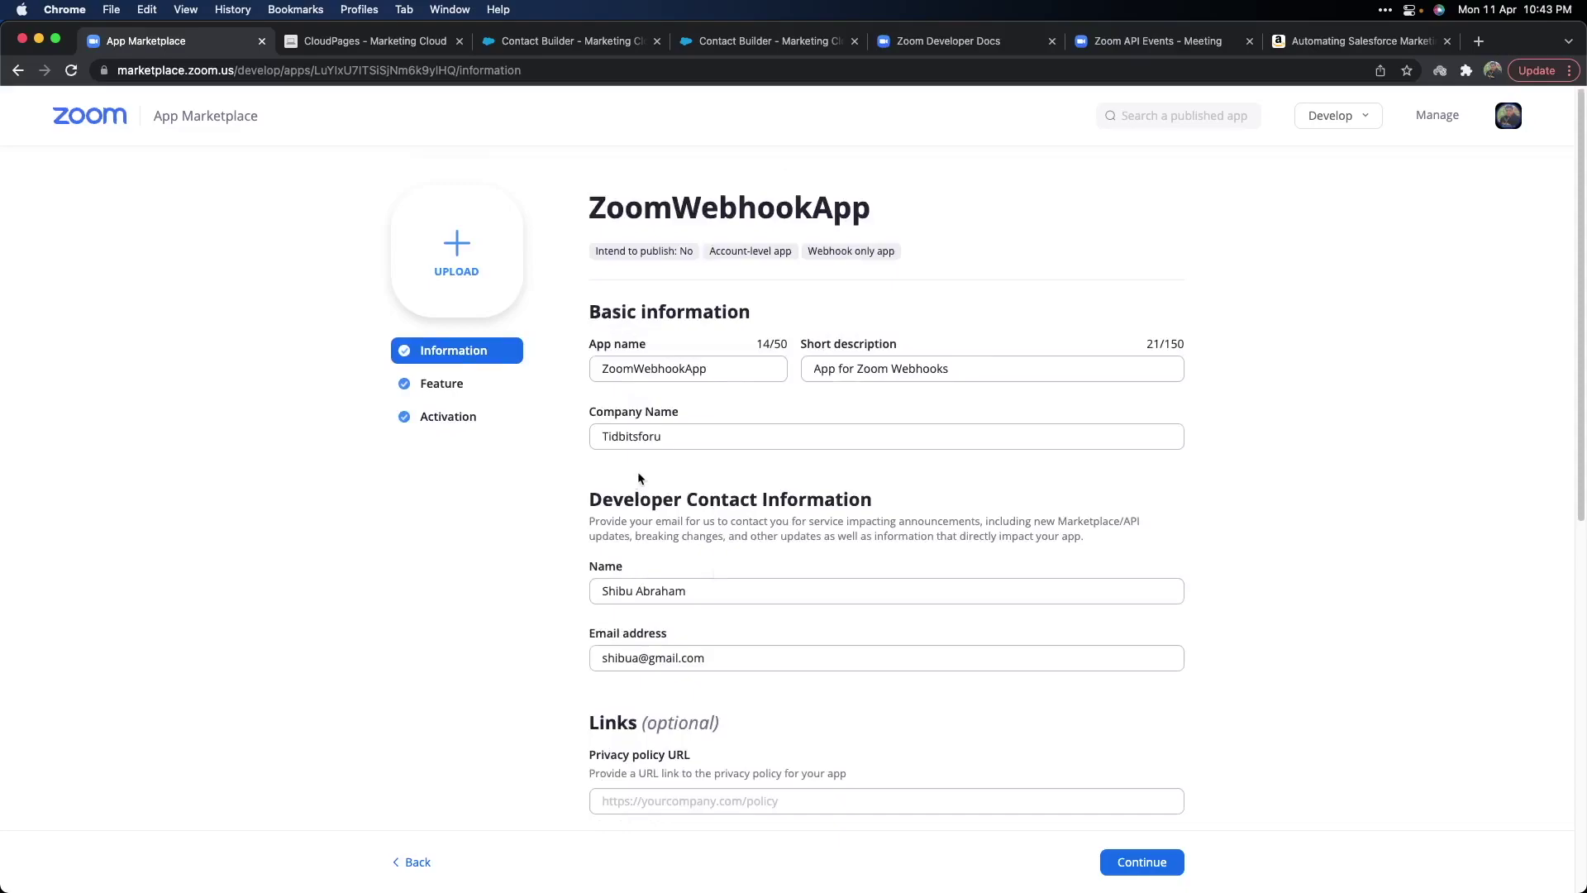
{"action": "left_click", "coordinate": [451, 385]}
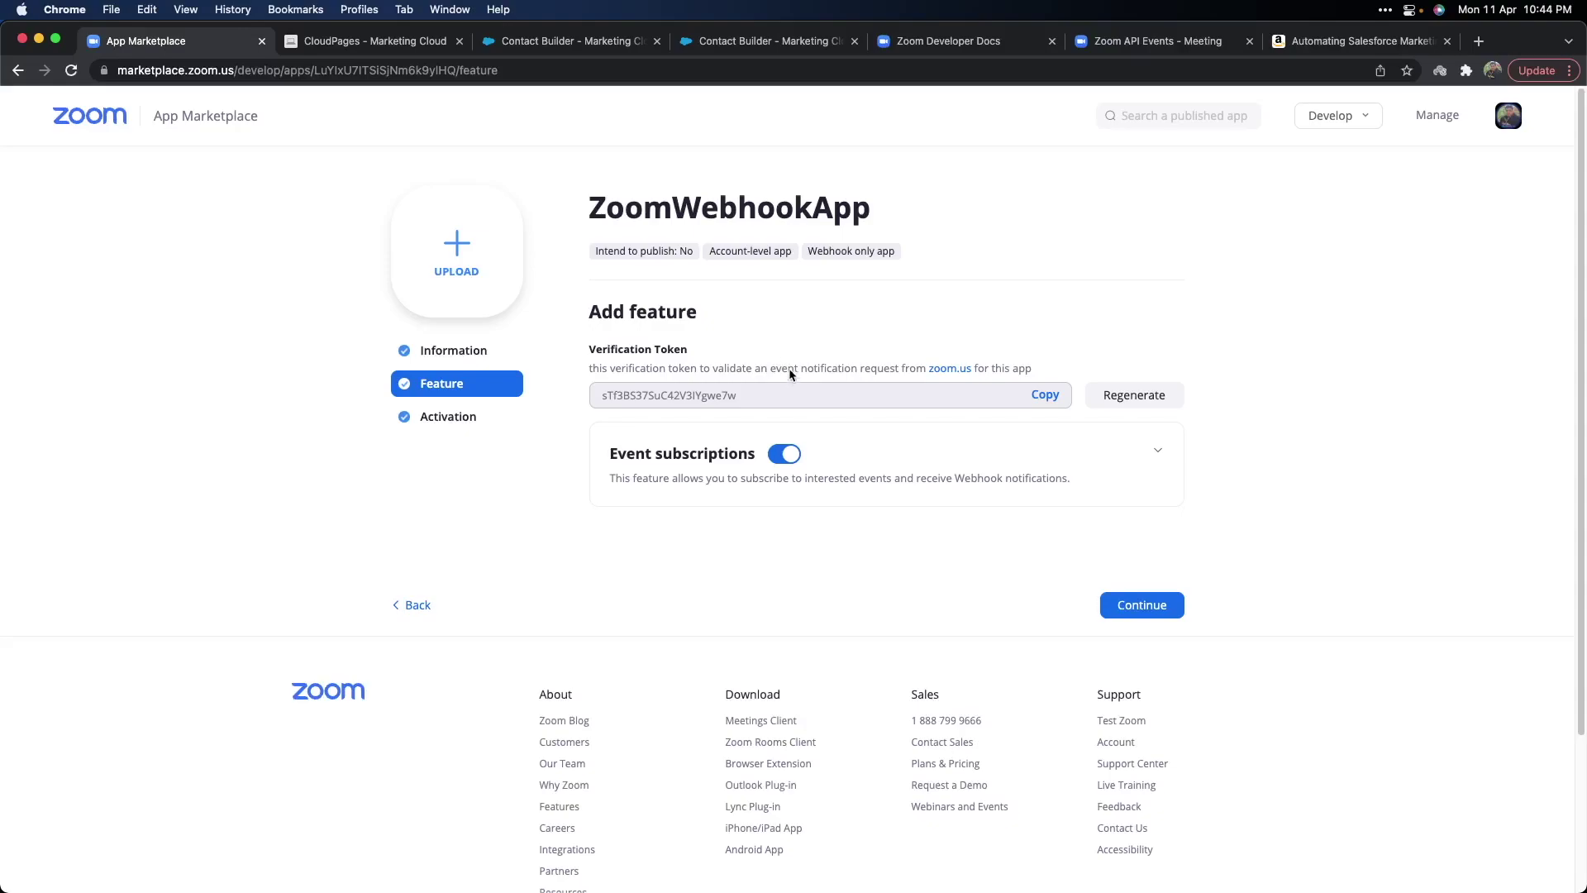
Check the Verification Token, then show the Developer Docs webhook reference on notification headers.
{"action": "left_click", "coordinate": [969, 48]}
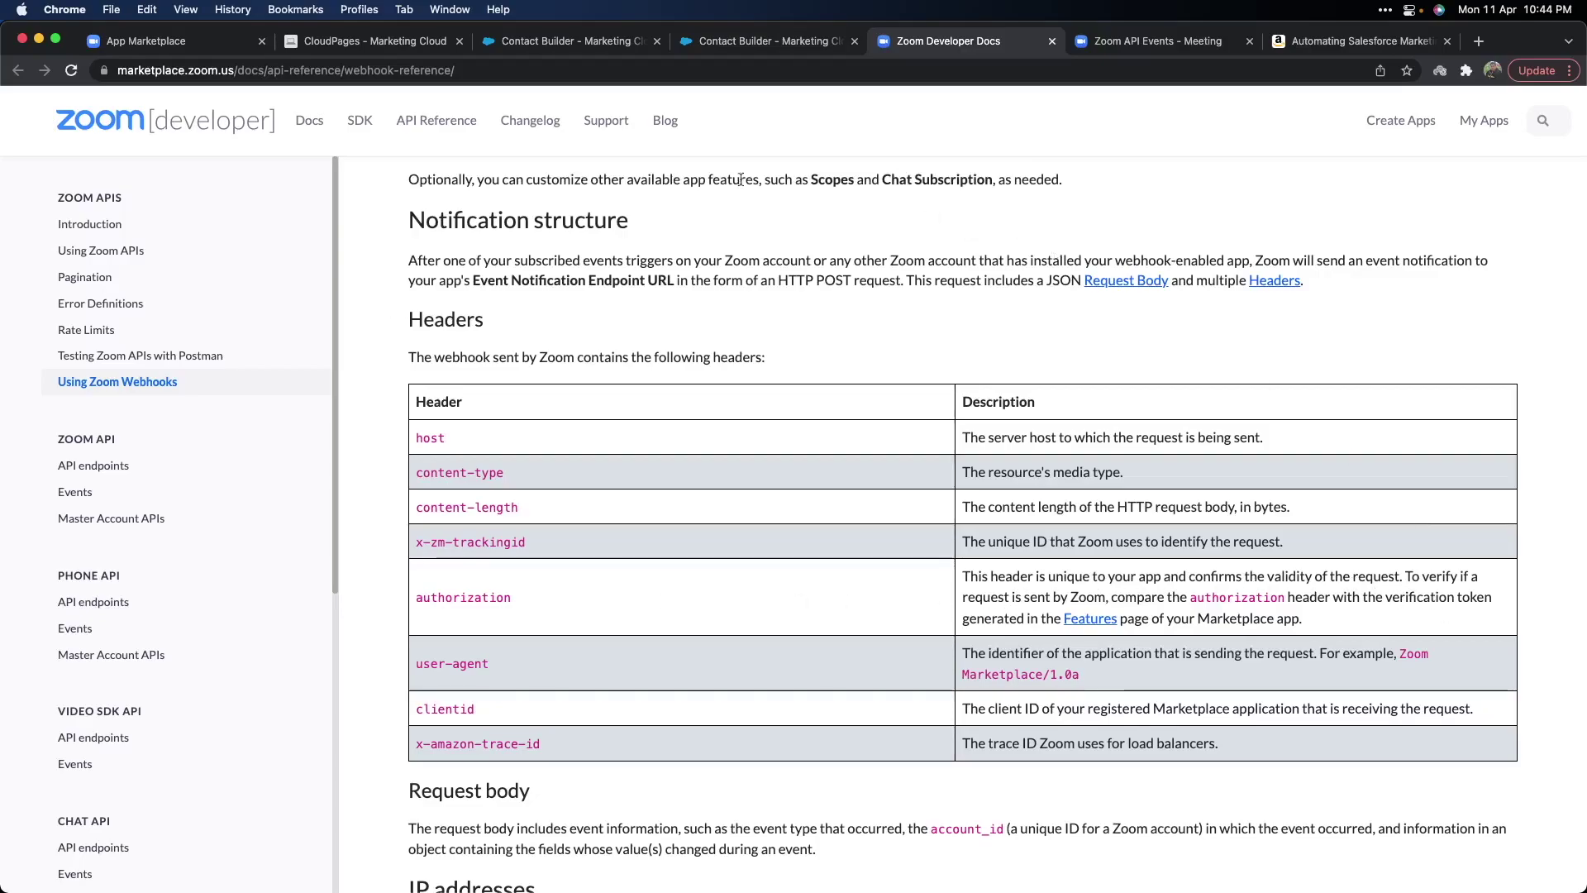
Return to ZoomWebhookApp's Feature page on the App Marketplace tab.
{"action": "left_click", "coordinate": [175, 46]}
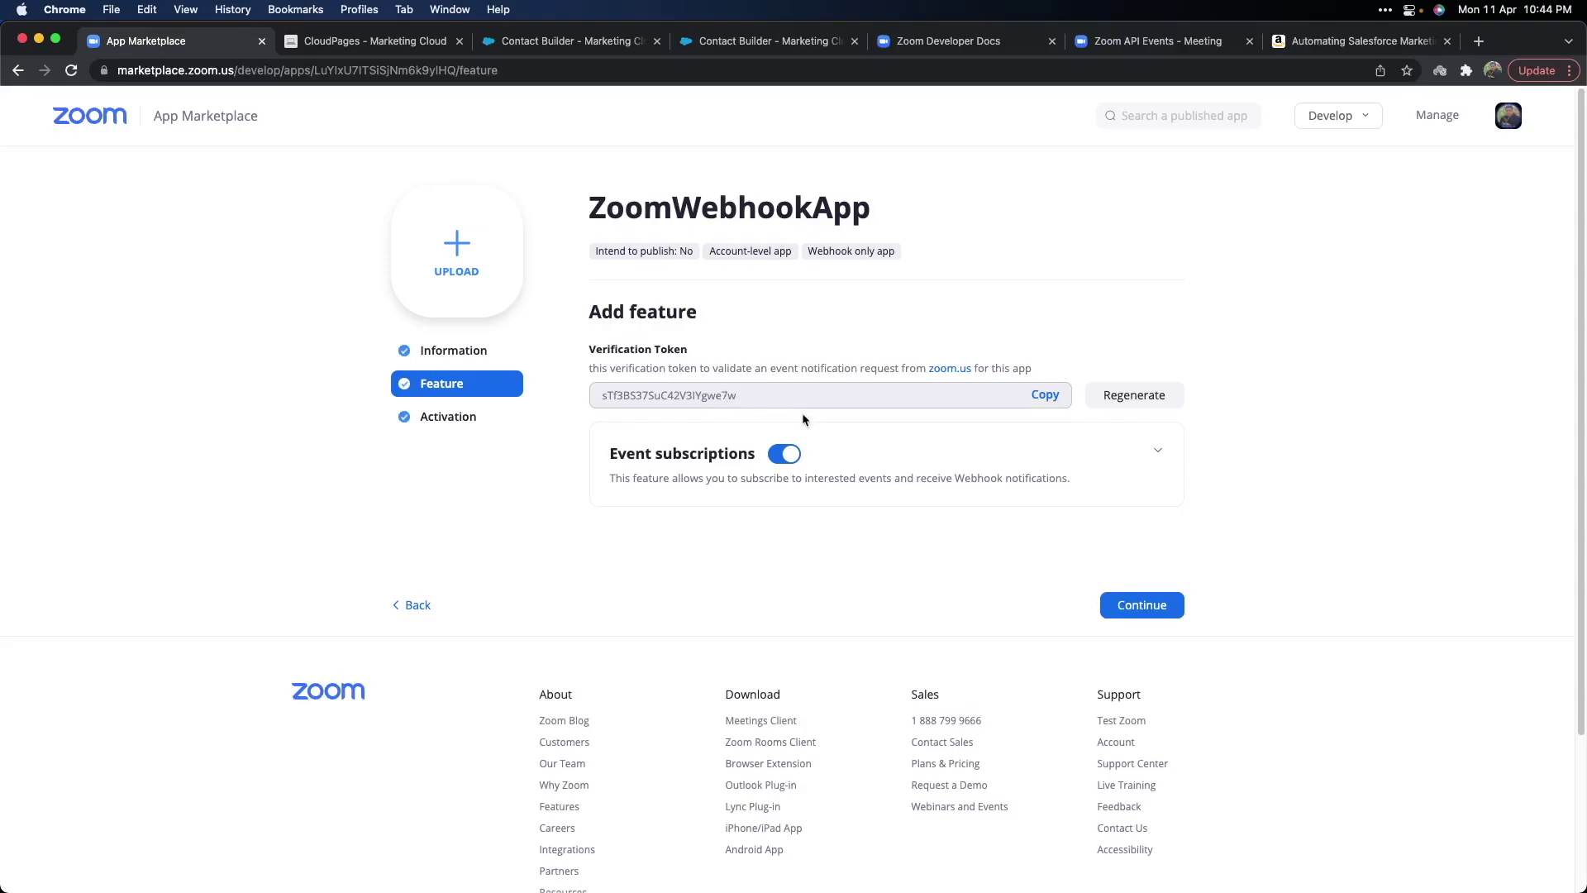
Expand Event subscriptions and edit Meeting Registration Notification to review its CloudPages endpoint and events.
{"action": "left_click", "coordinate": [1159, 456]}
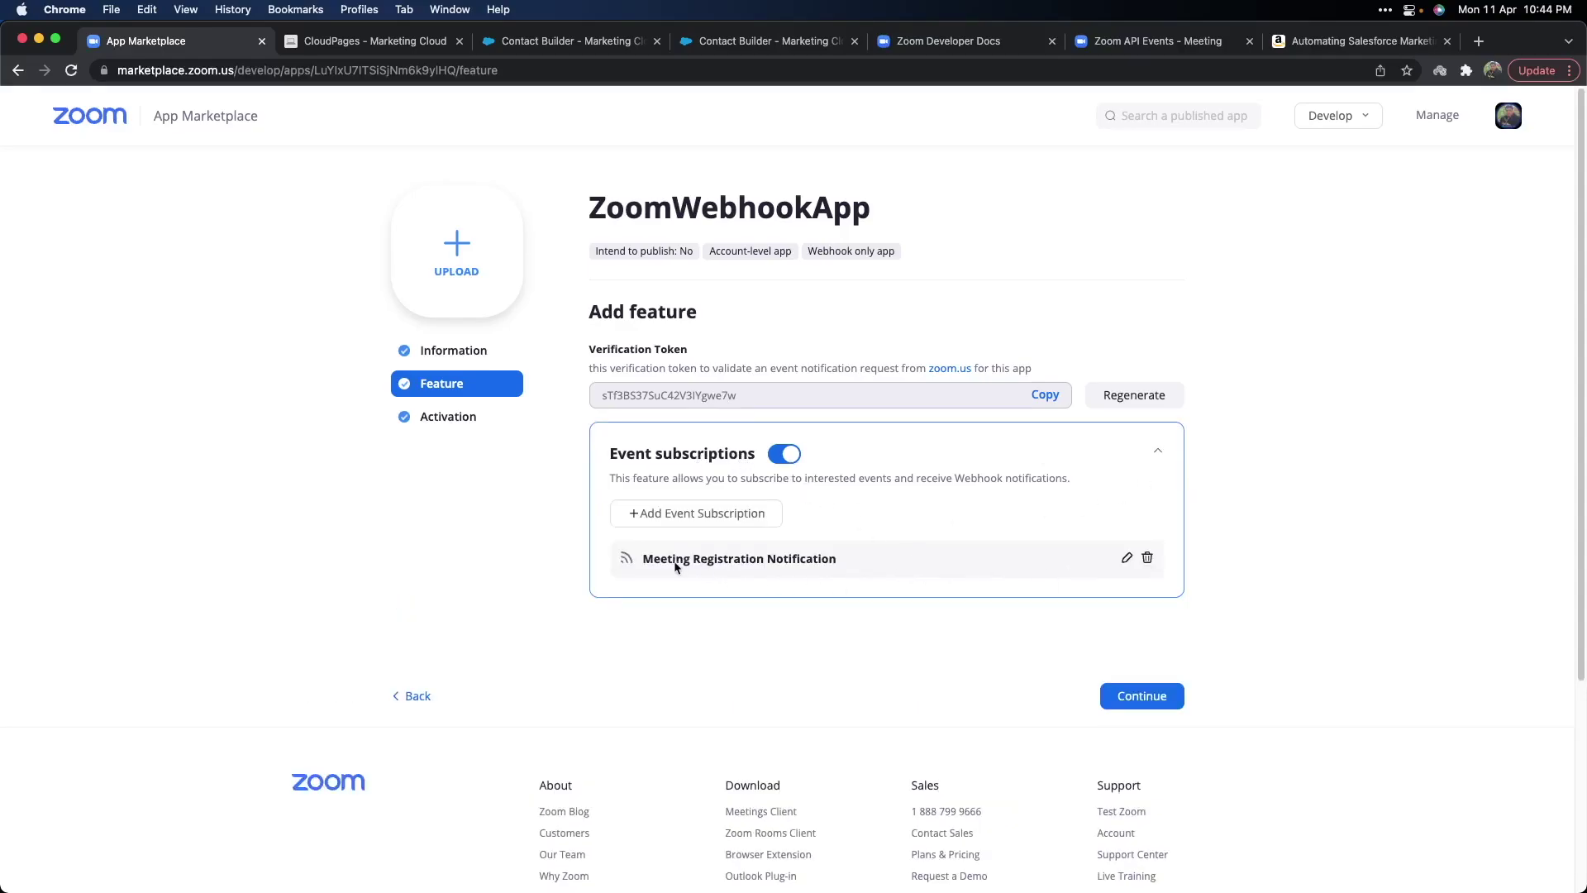
{"action": "left_click", "coordinate": [1126, 558]}
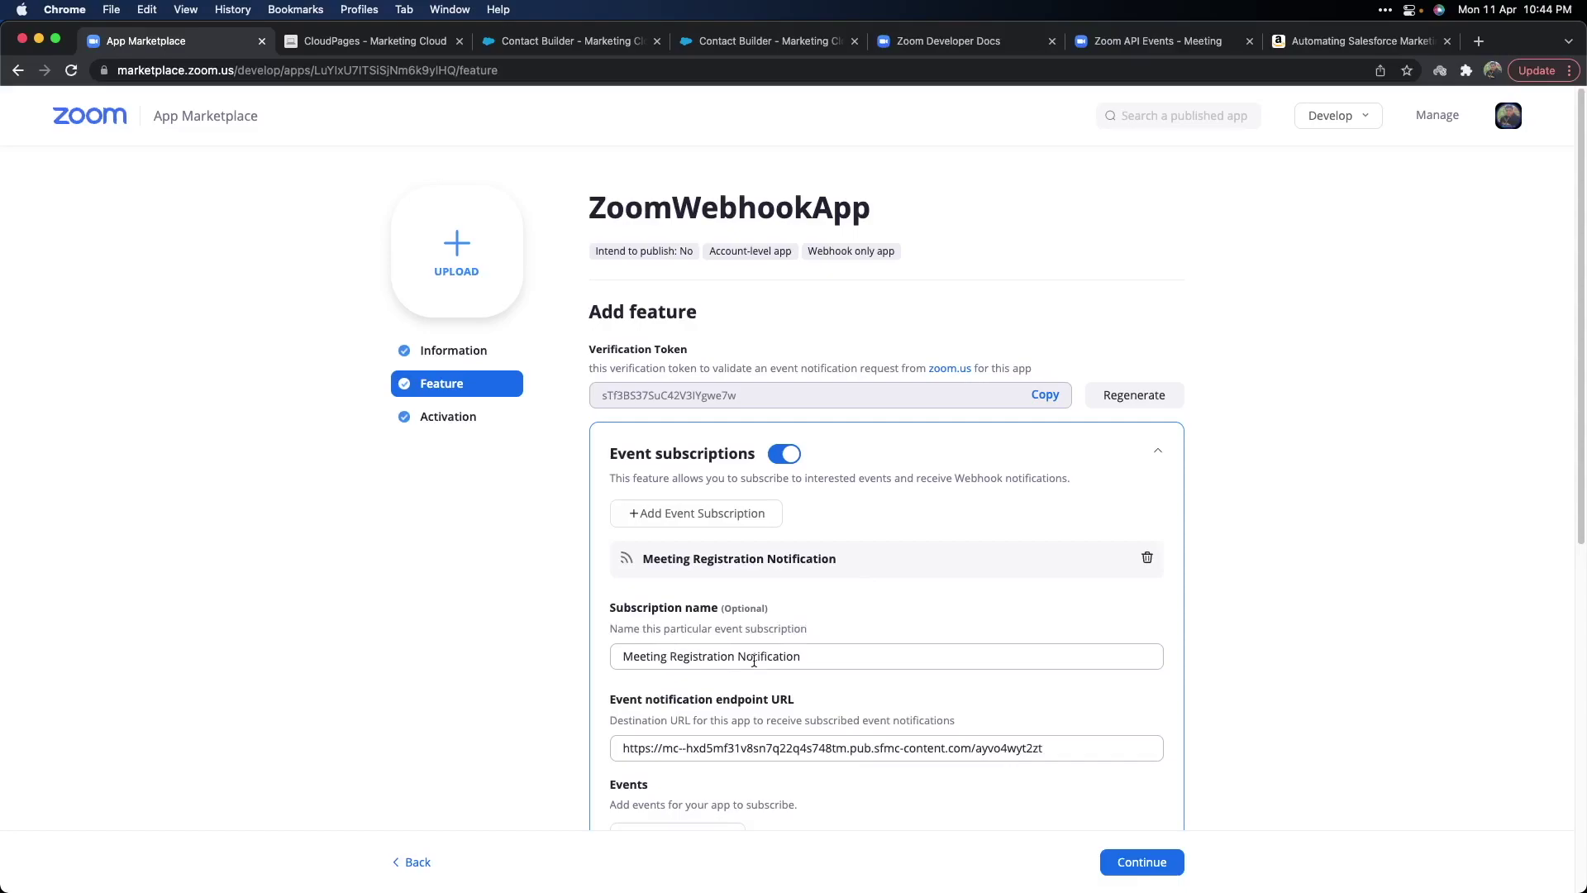
{"action": "scroll", "coordinate": [794, 636], "scroll_direction": "down", "scroll_amount": 1}
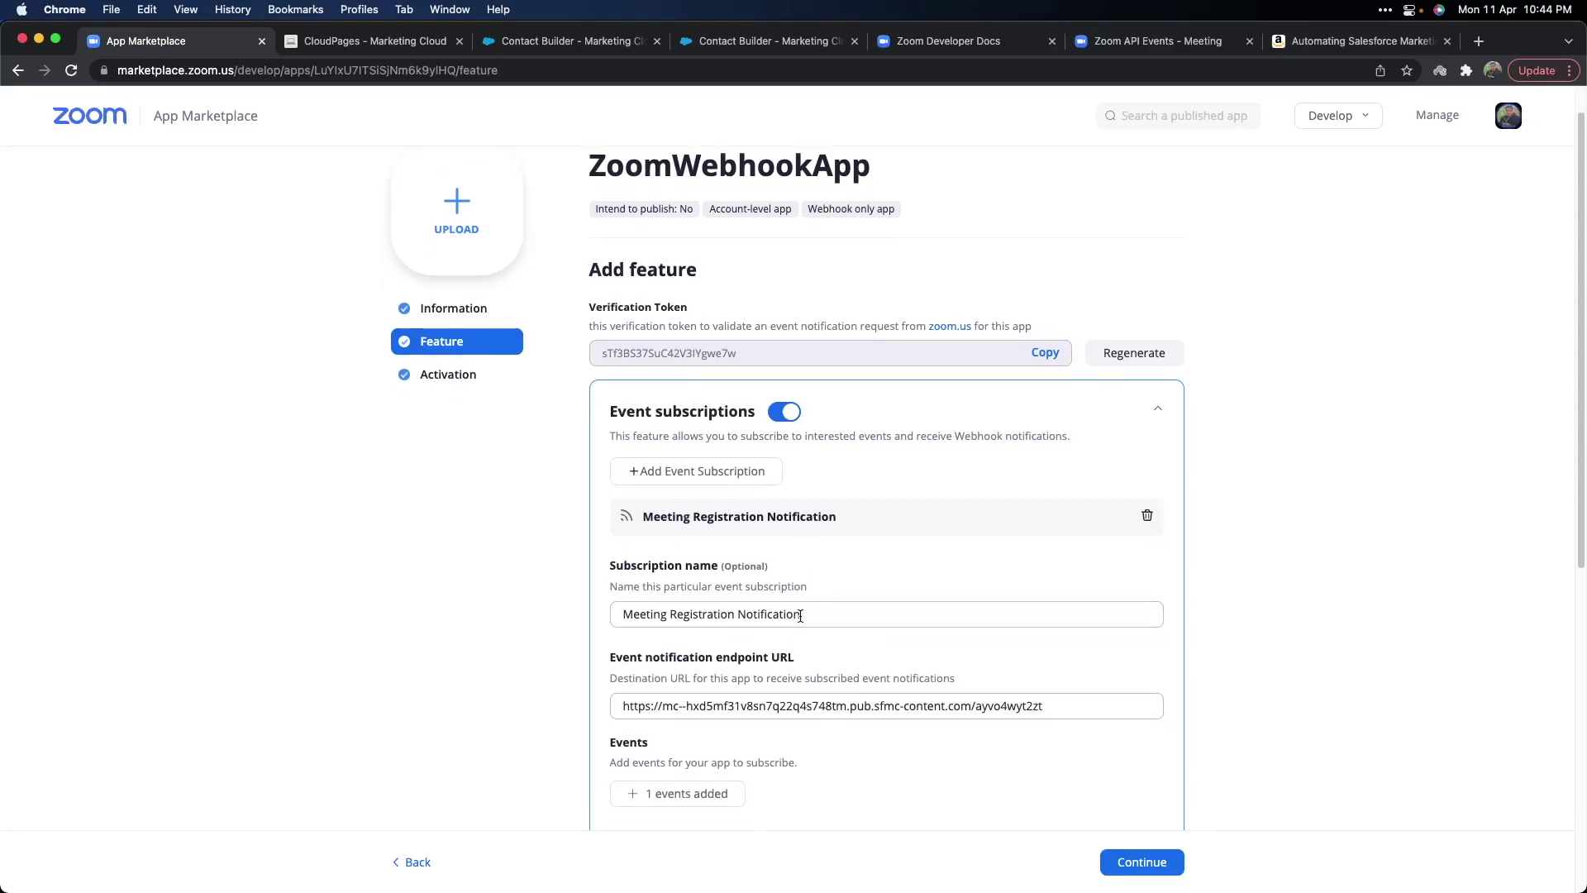
{"action": "scroll", "coordinate": [800, 615], "scroll_direction": "down", "scroll_amount": 1}
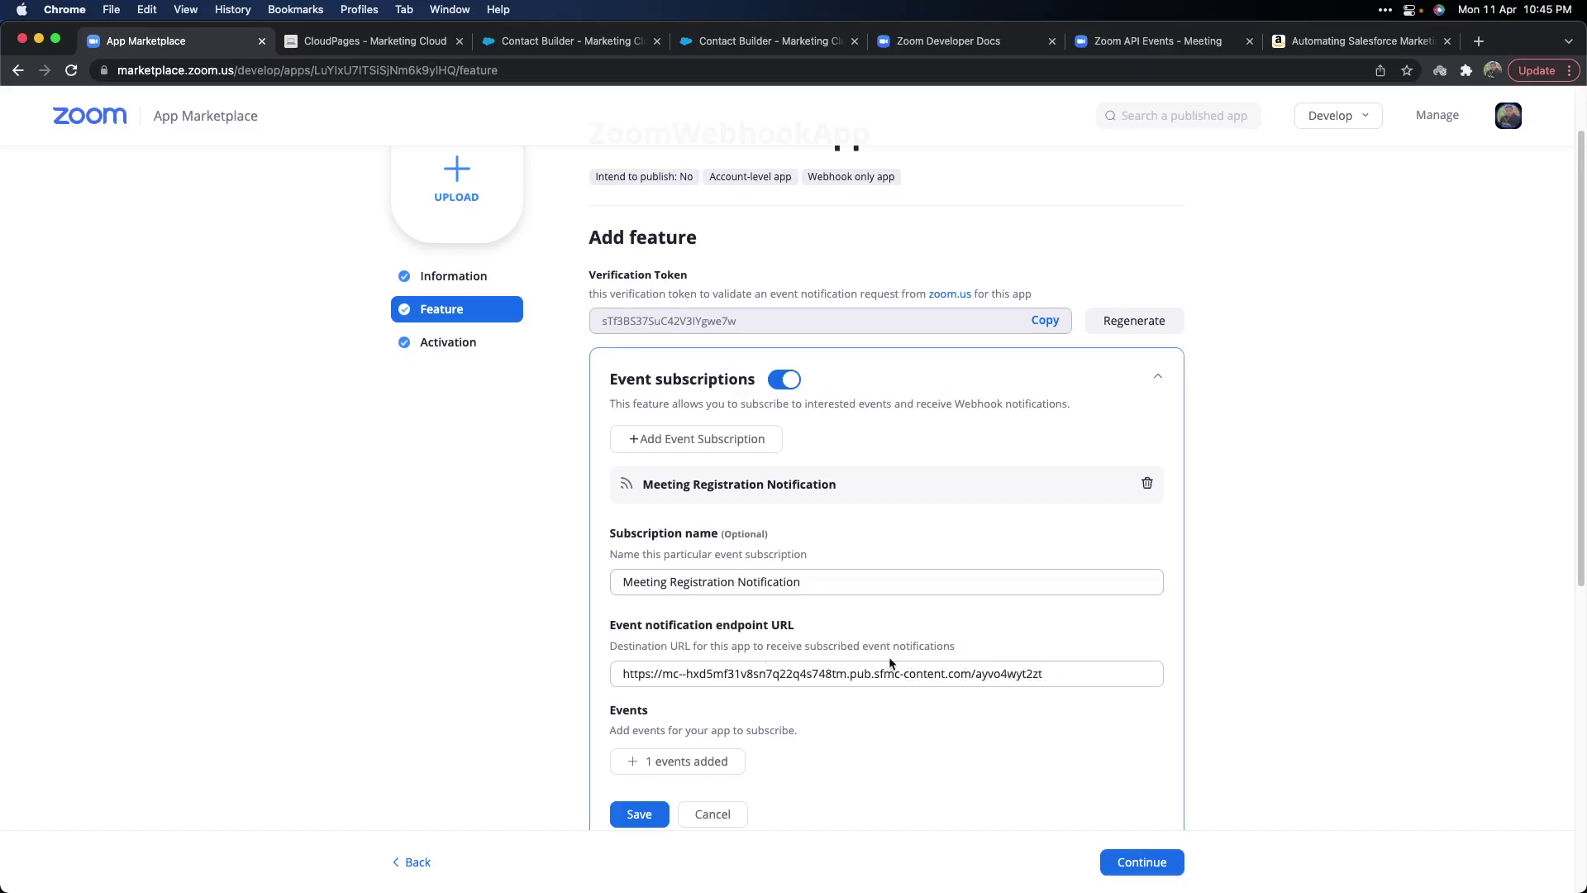
{"action": "scroll", "coordinate": [847, 686], "scroll_direction": "down", "scroll_amount": 1}
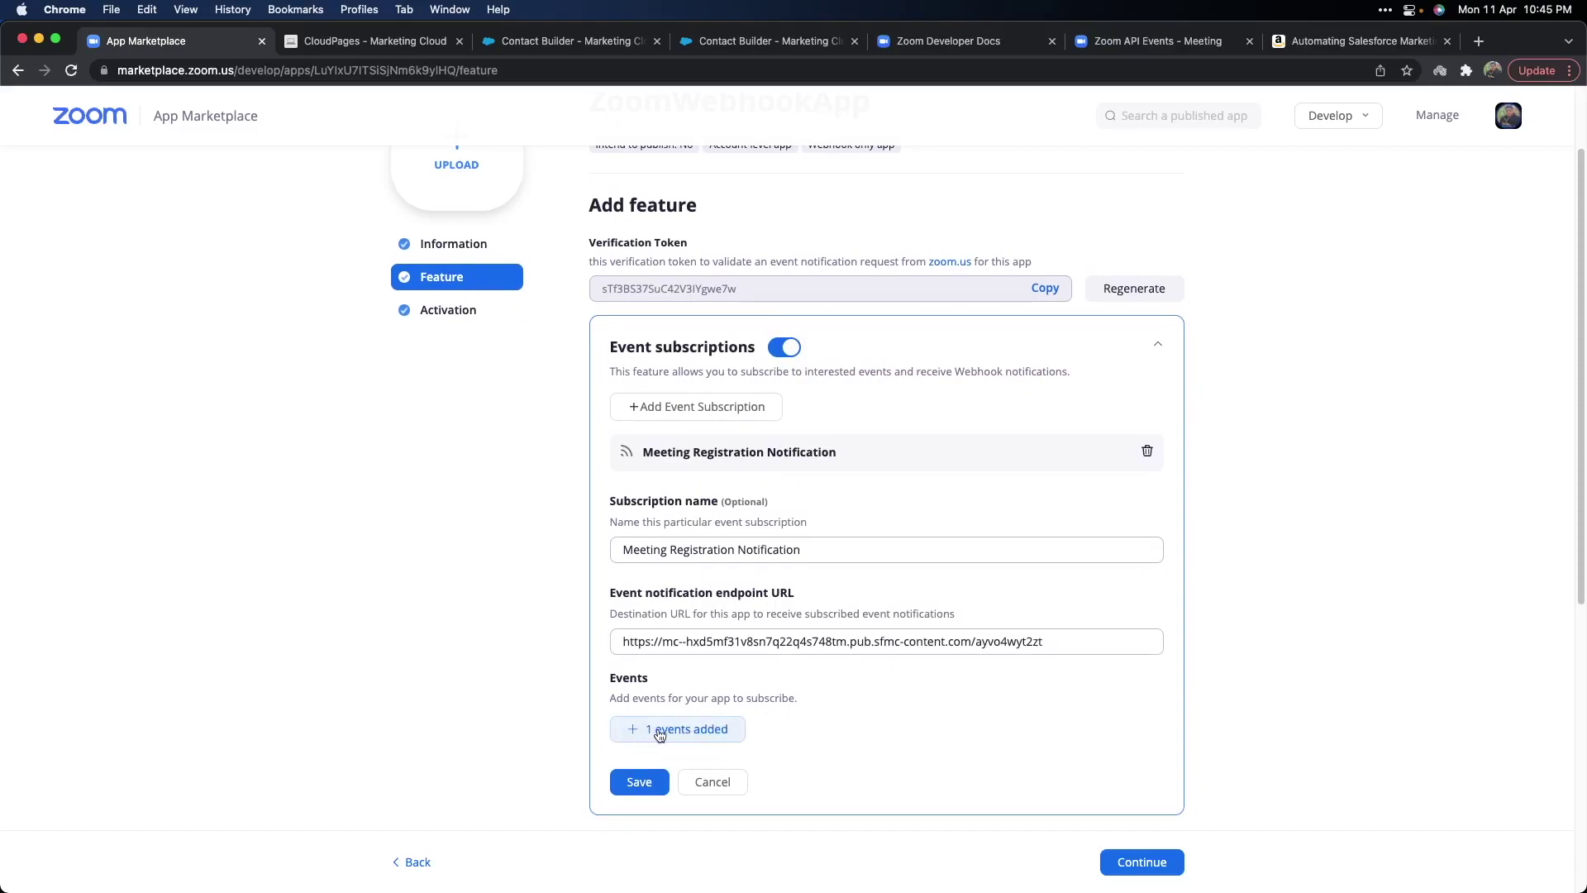
Show the subscription's Event types, with 'Meeting Registration has been created' checked under Meeting.
{"action": "left_click", "coordinate": [676, 731]}
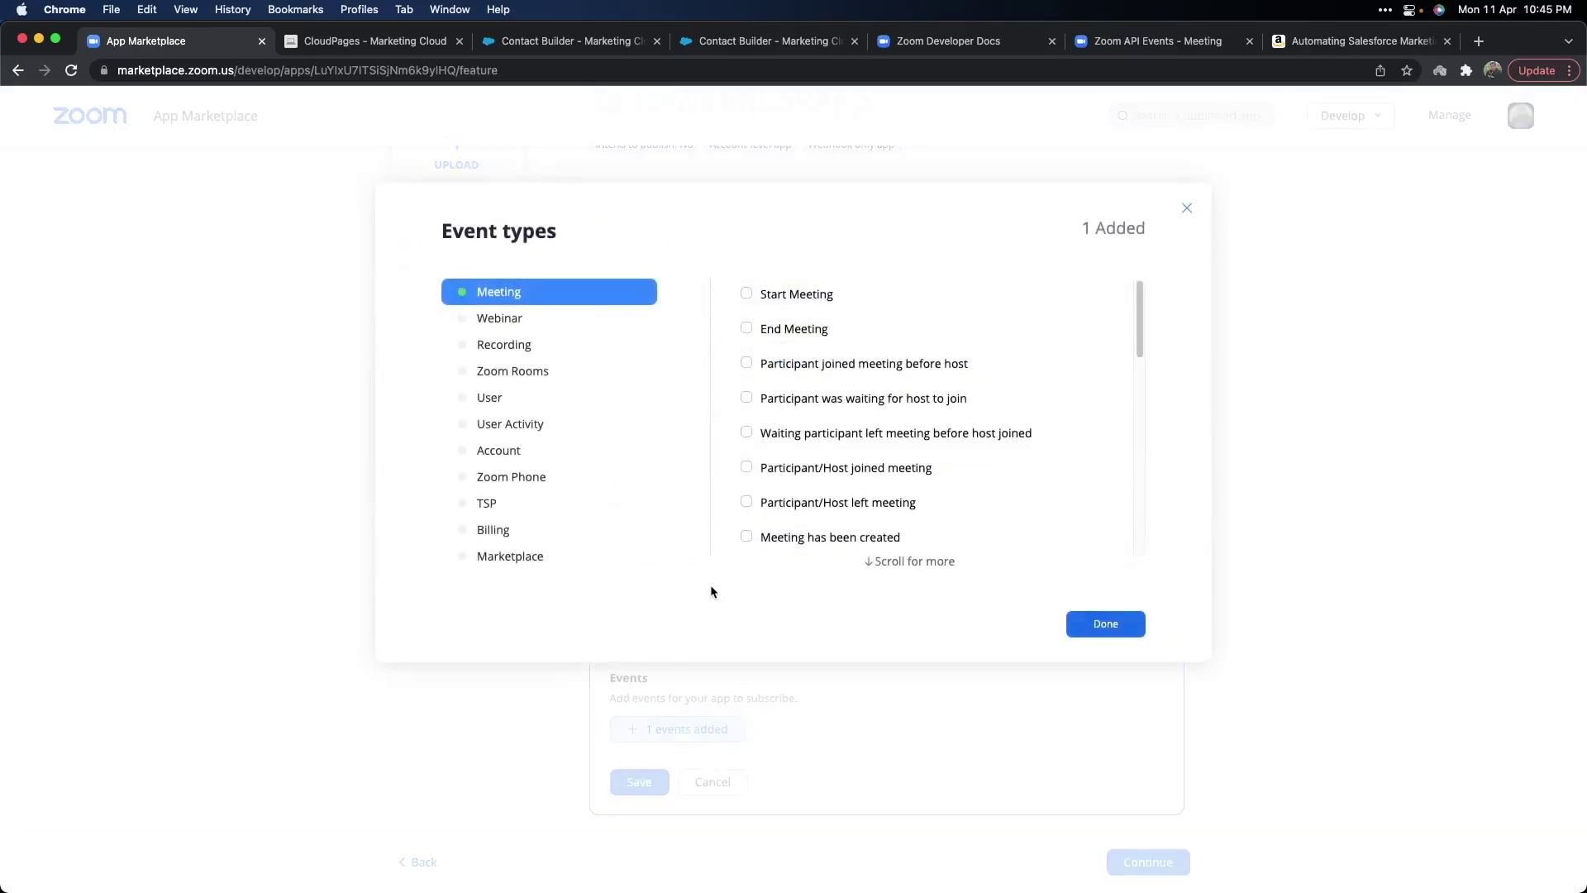
{"action": "scroll", "coordinate": [810, 378], "scroll_direction": "down", "scroll_amount": 2}
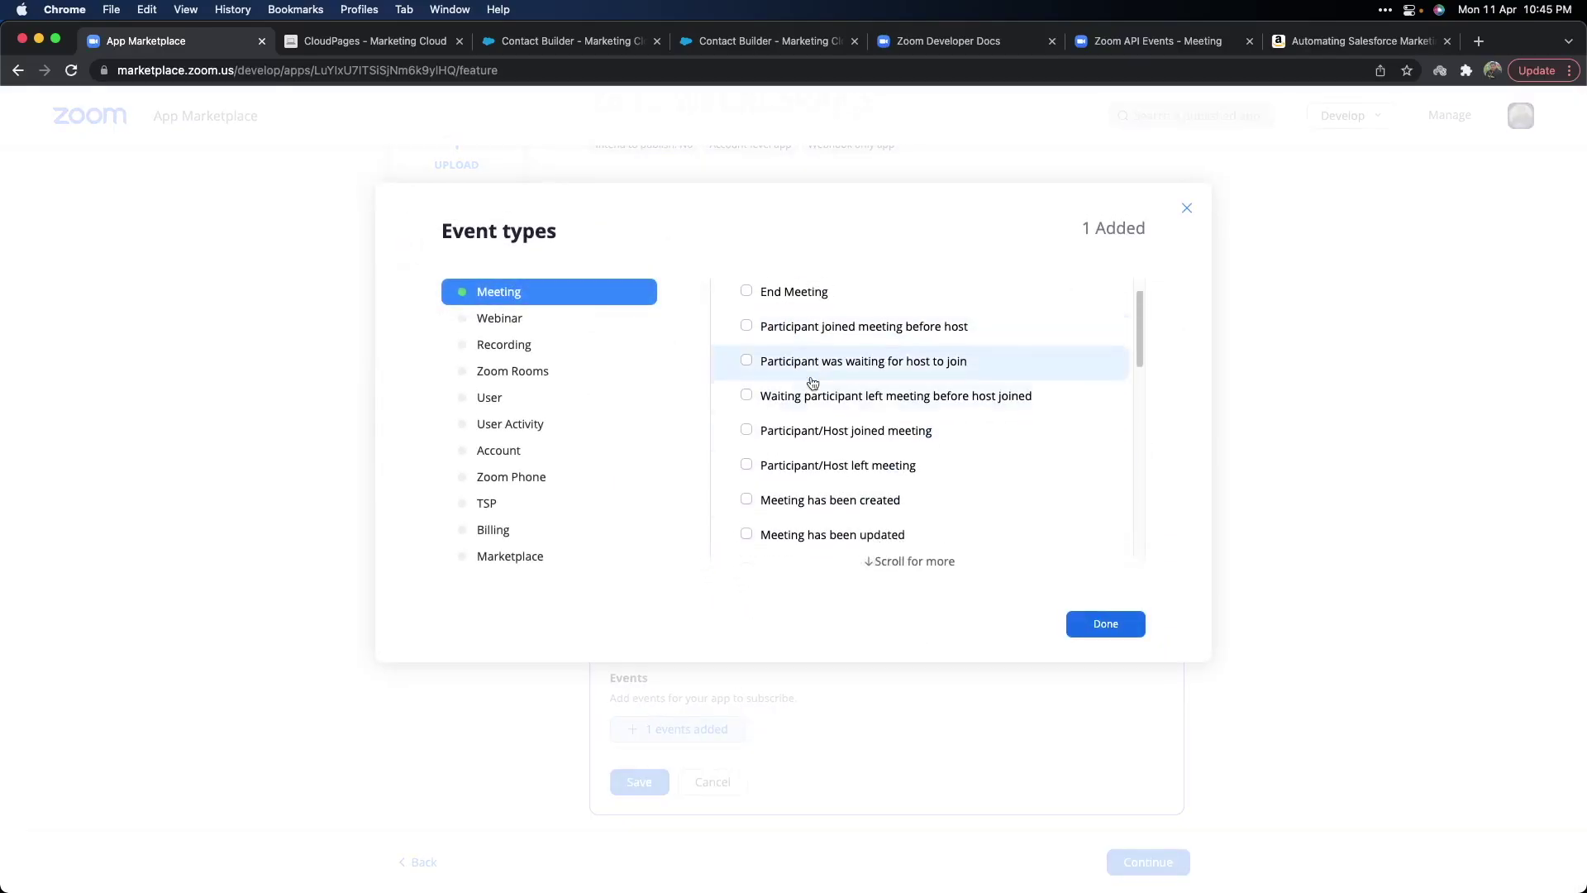
{"action": "scroll", "coordinate": [811, 416], "scroll_direction": "down", "scroll_amount": 6}
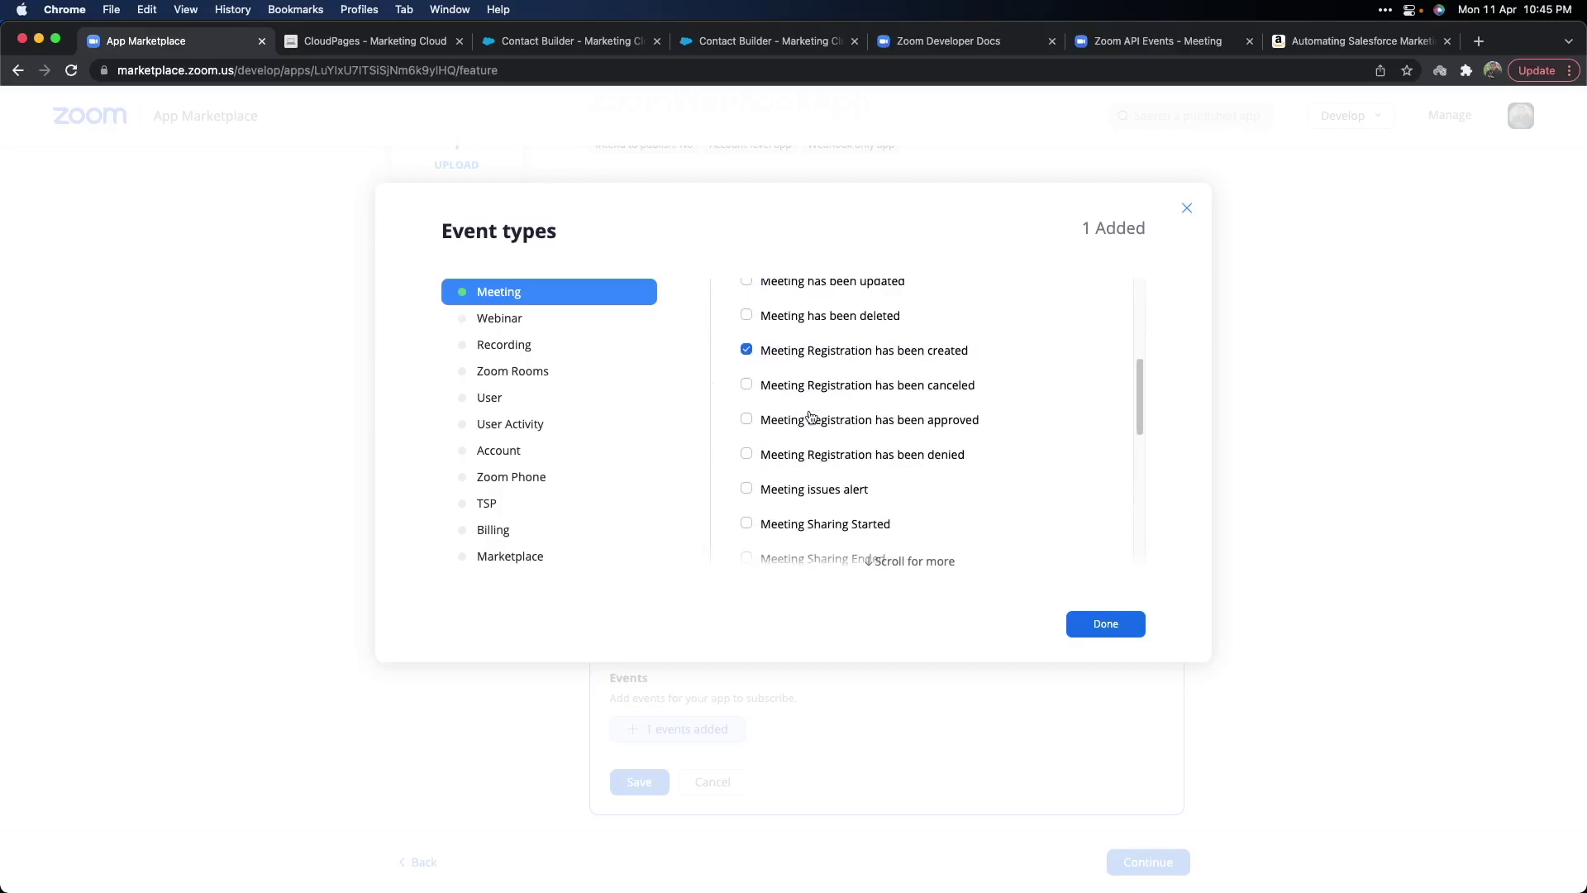
{"action": "scroll", "coordinate": [811, 416], "scroll_direction": "up", "scroll_amount": 1}
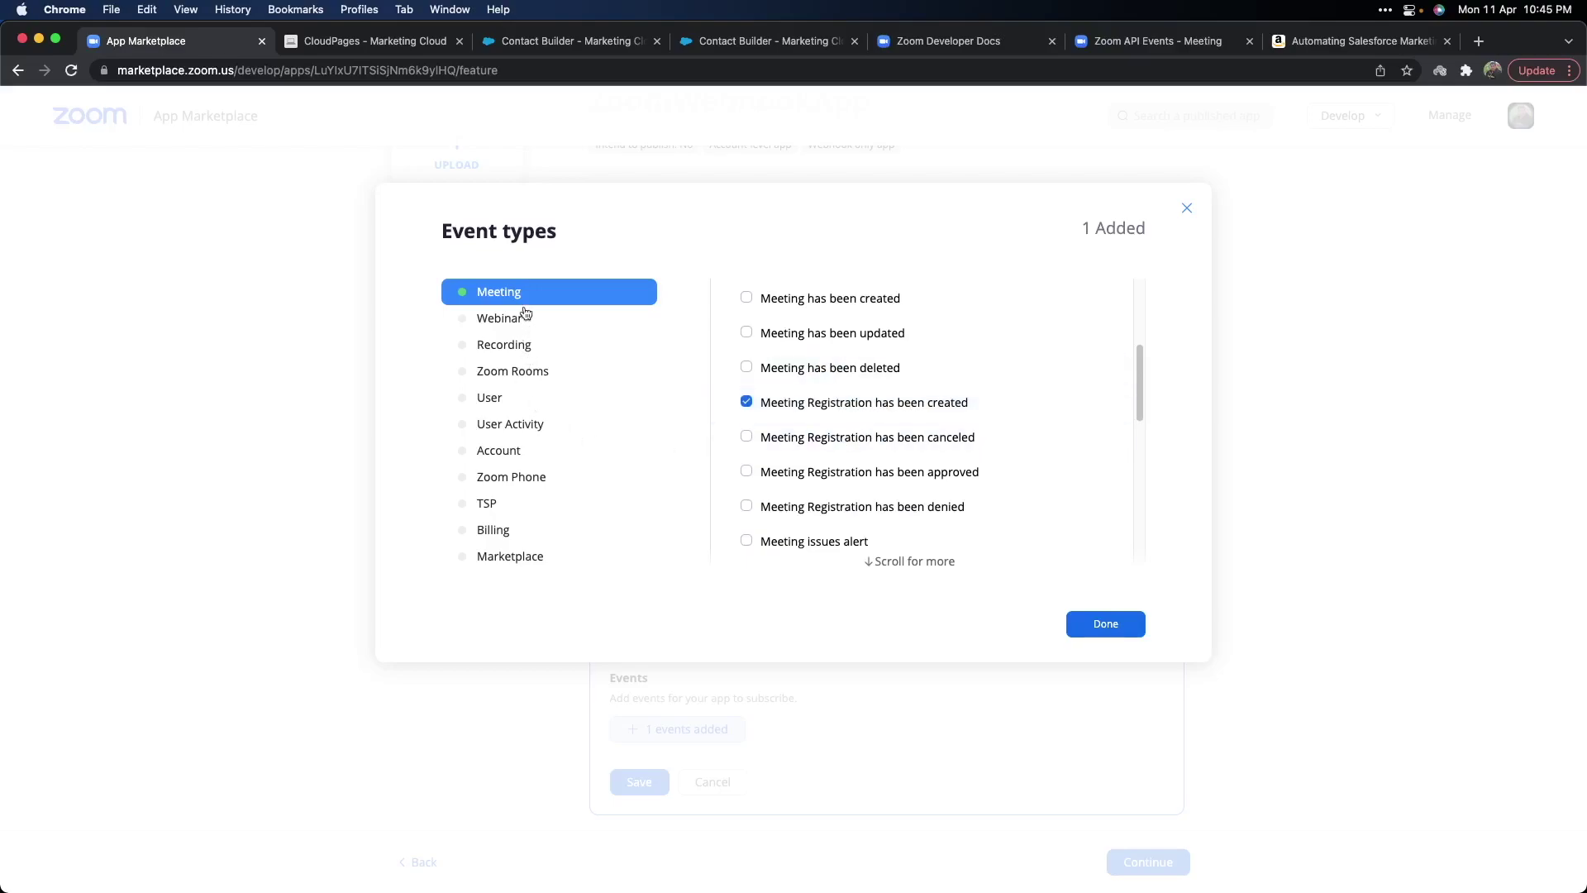
Bring up the meeting.registration_created event reference in Zoom Developer Docs.
{"action": "left_click", "coordinate": [1110, 50]}
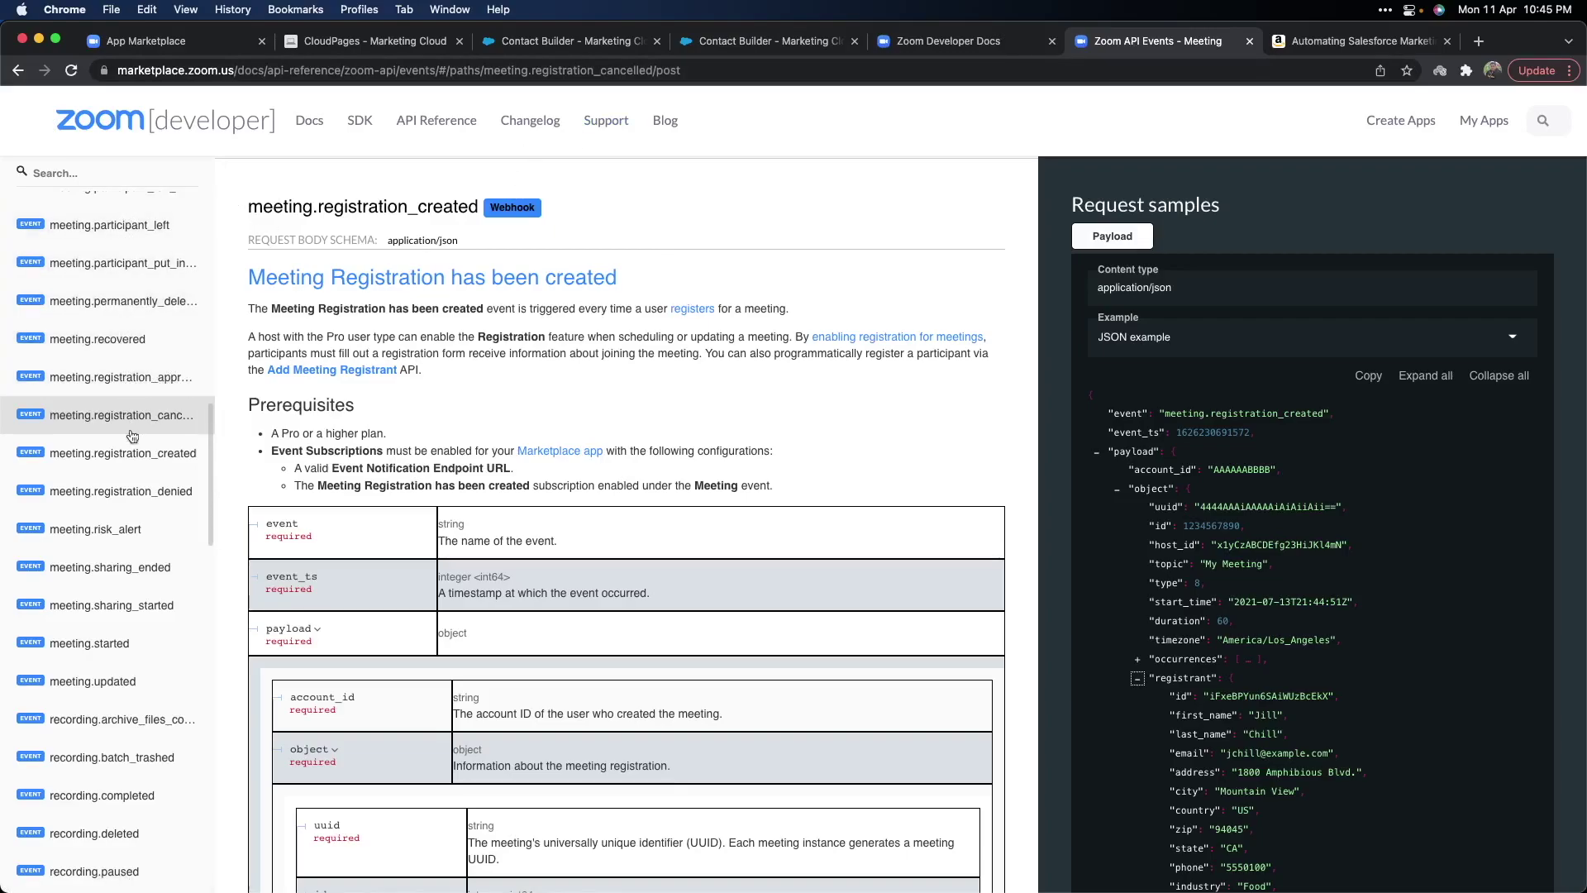
{"action": "scroll", "coordinate": [126, 405], "scroll_direction": "up", "scroll_amount": 5}
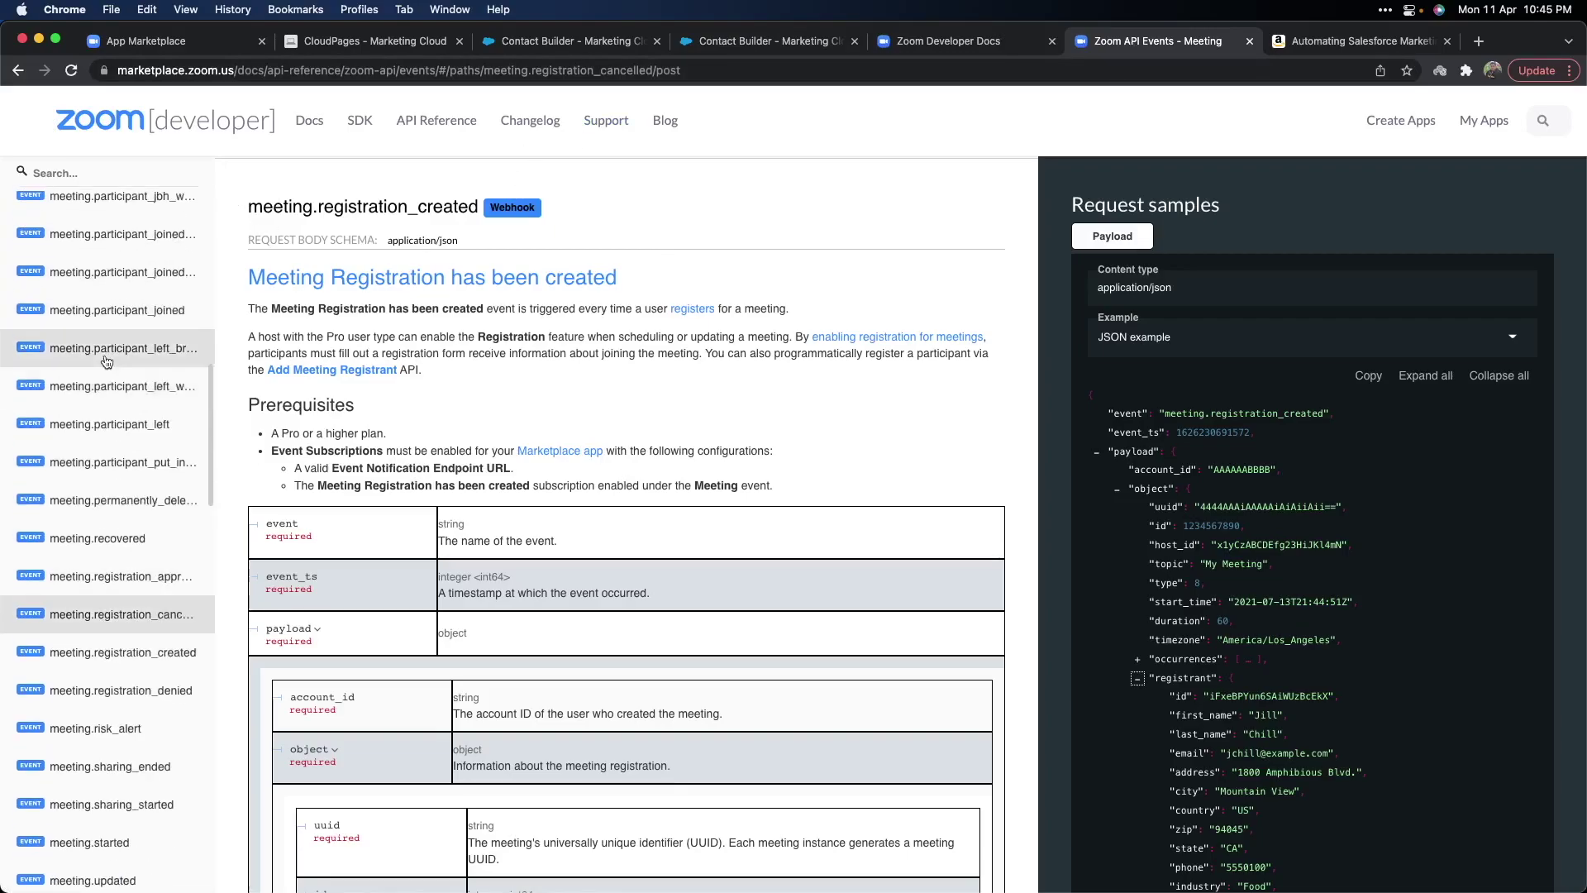
{"action": "scroll", "coordinate": [105, 391], "scroll_direction": "down", "scroll_amount": 5}
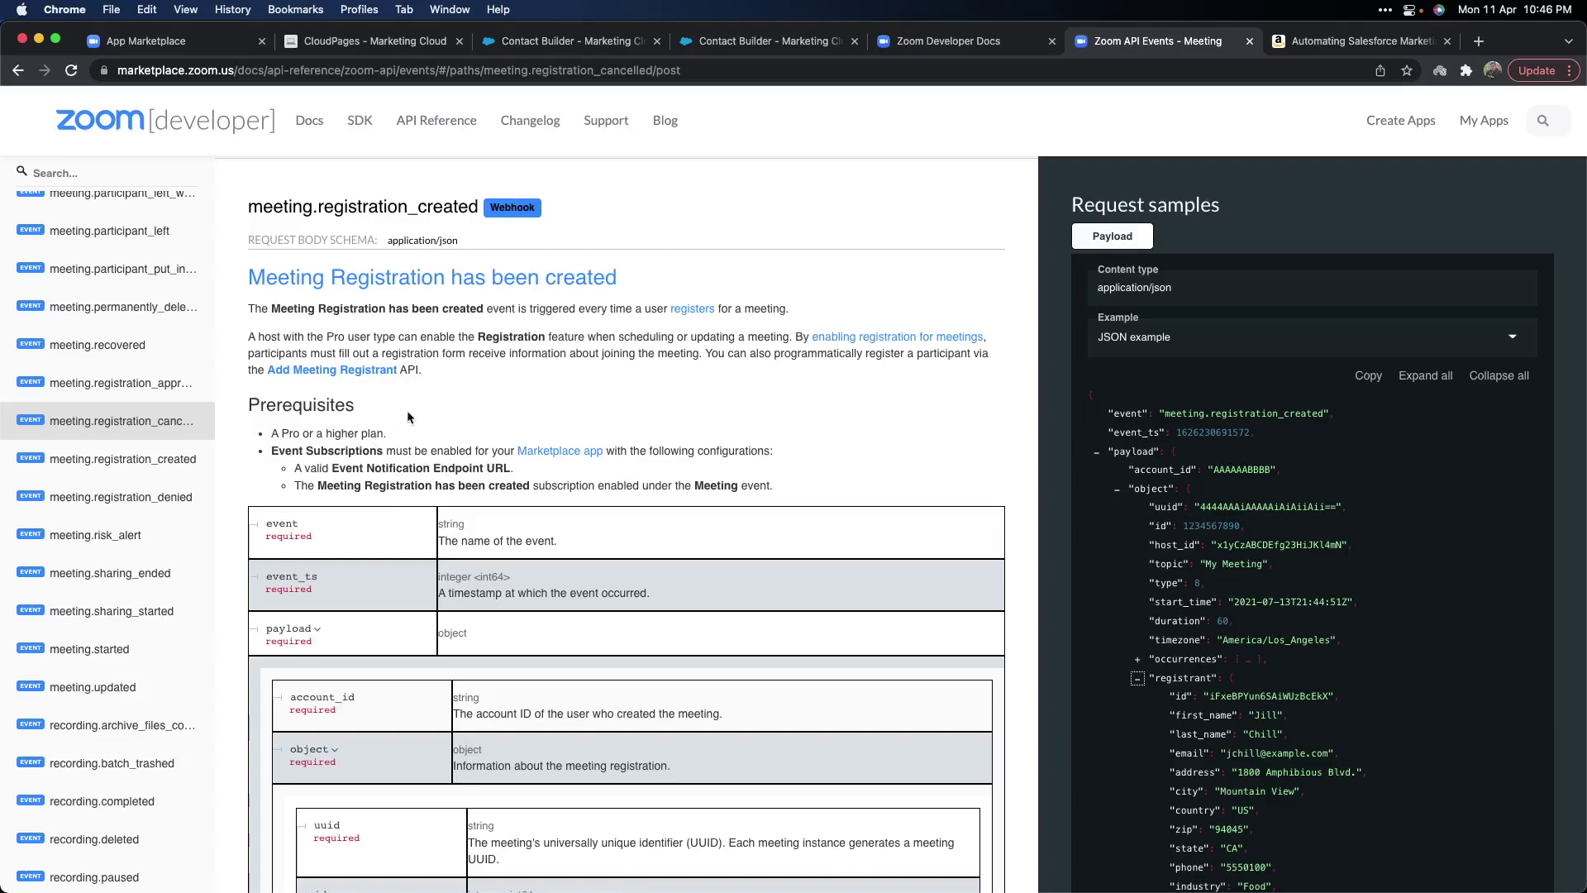
{"action": "scroll", "coordinate": [494, 550], "scroll_direction": "down", "scroll_amount": 2}
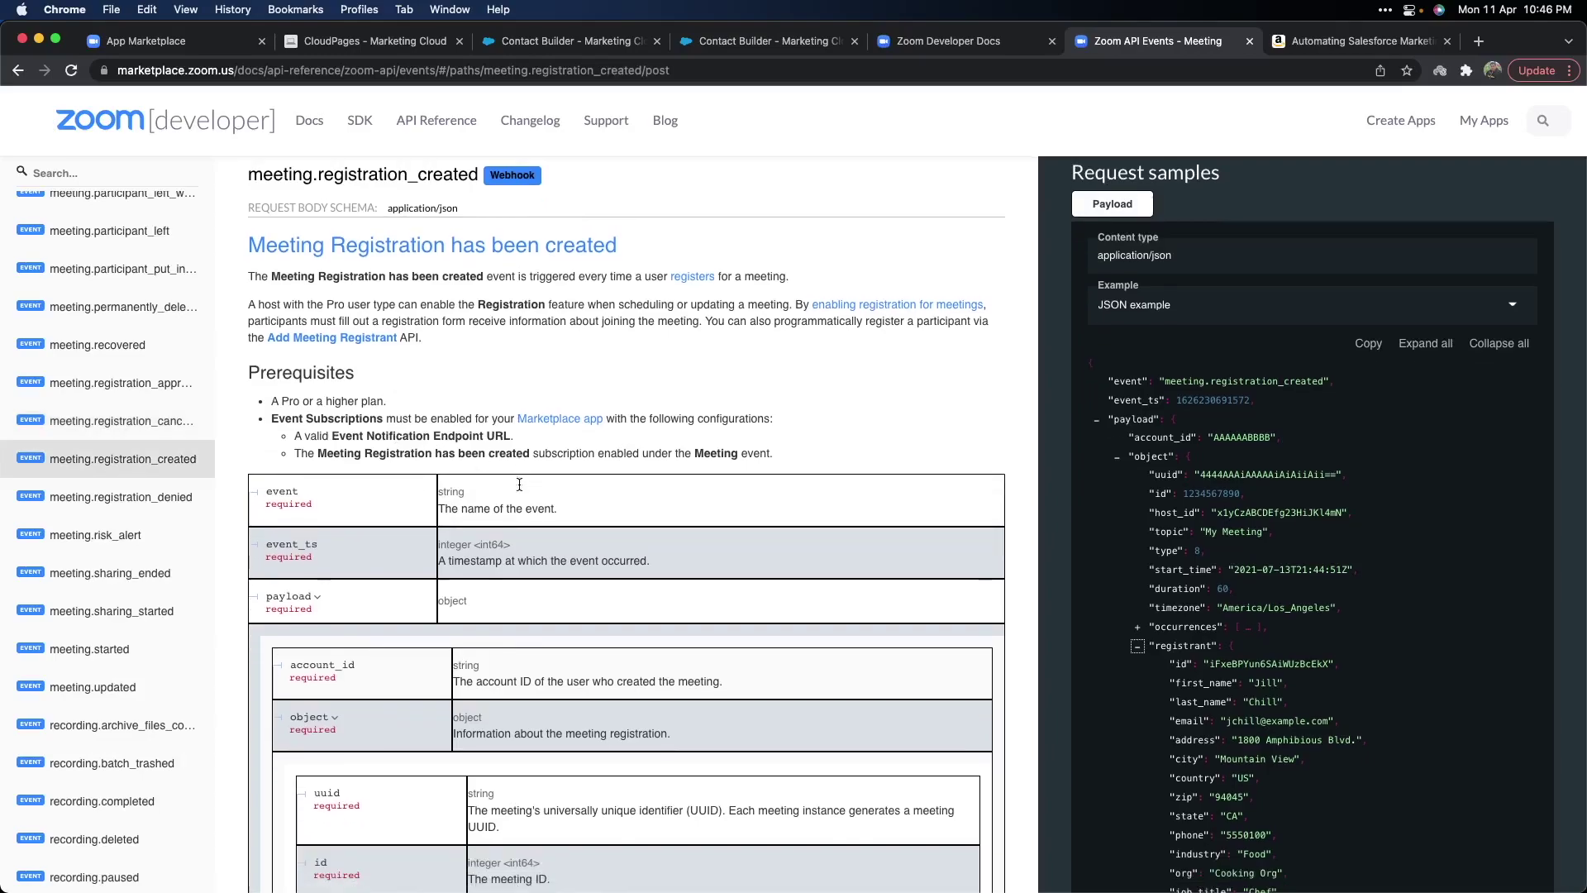
{"action": "scroll", "coordinate": [493, 550], "scroll_direction": "down", "scroll_amount": 1}
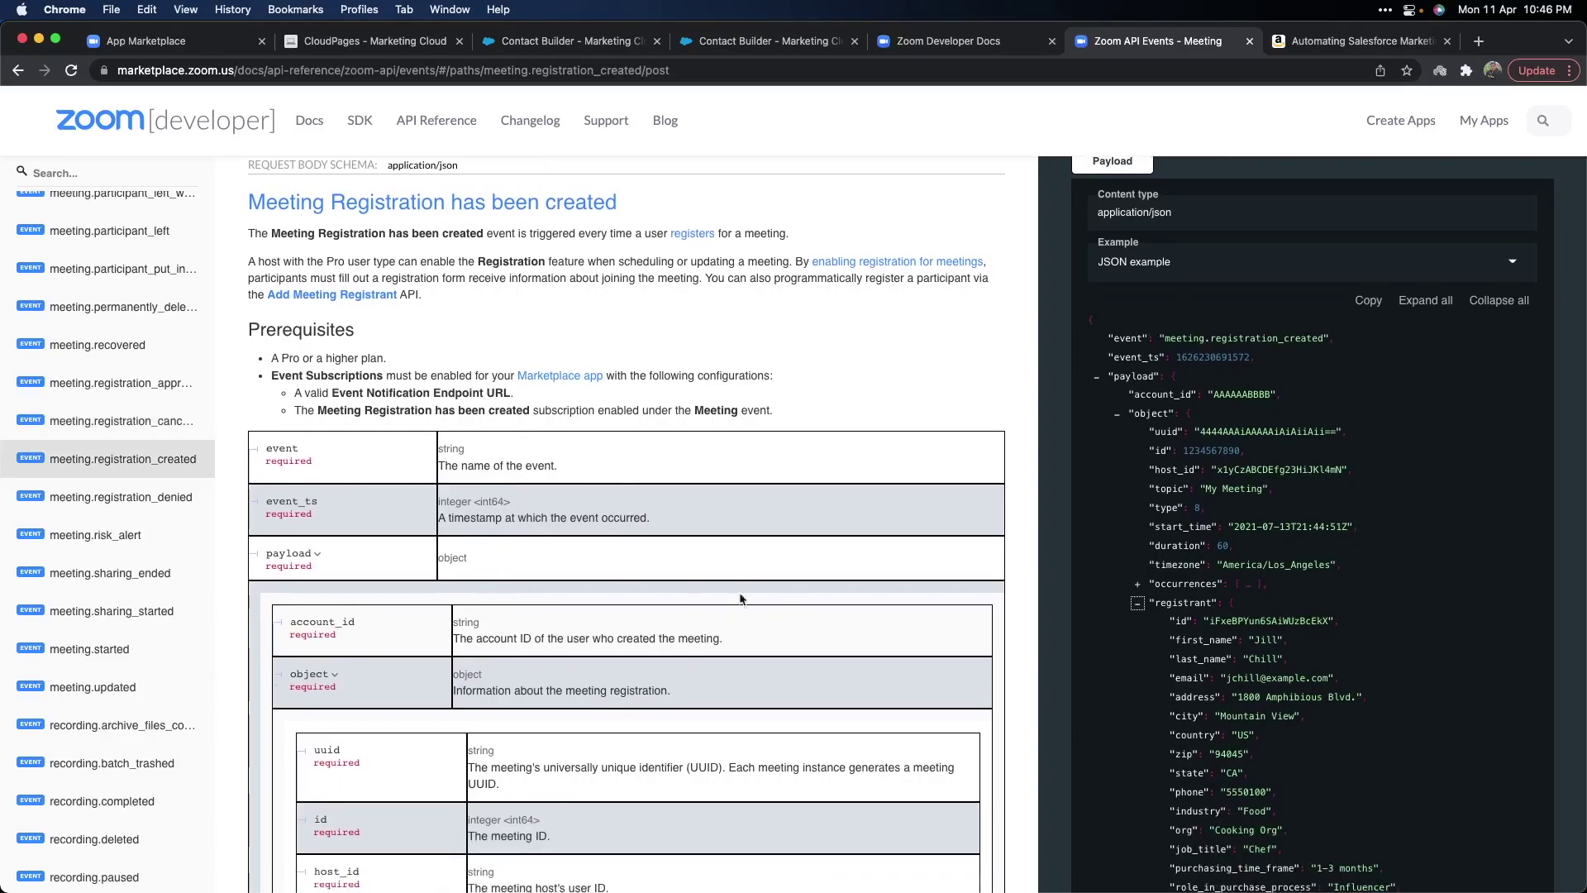
{"action": "scroll", "coordinate": [1207, 343], "scroll_direction": "up", "scroll_amount": 1}
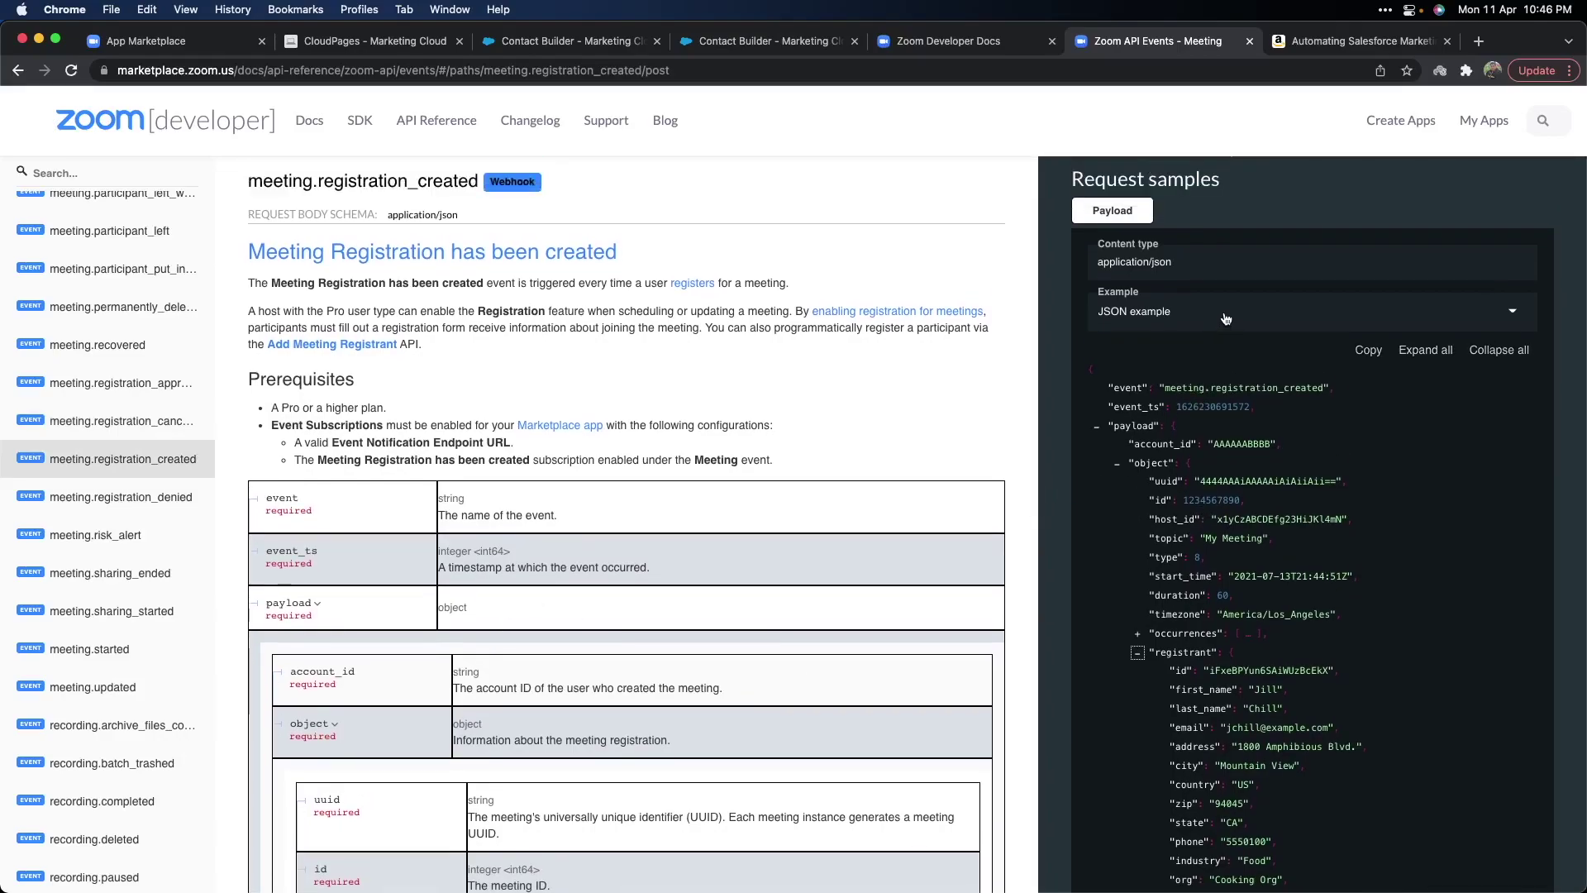
Switch the Example between JSON schema and JSON example, then expand all payload fields.
{"action": "left_click", "coordinate": [1193, 329]}
{"action": "left_click", "coordinate": [1137, 350]}
{"action": "left_click", "coordinate": [1157, 317]}
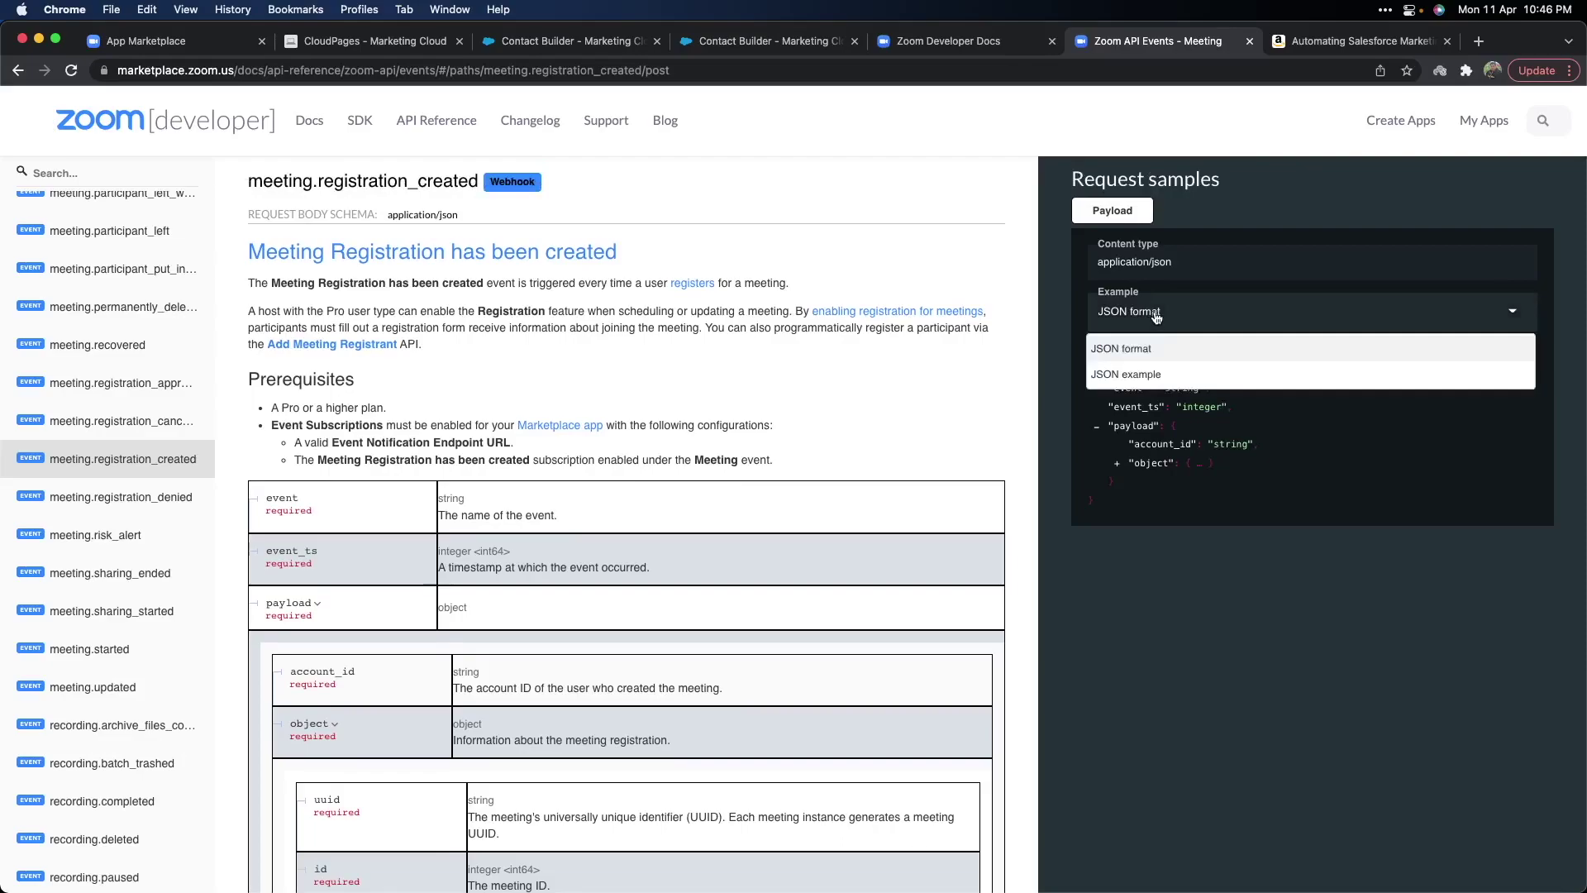
{"action": "left_click", "coordinate": [1145, 376]}
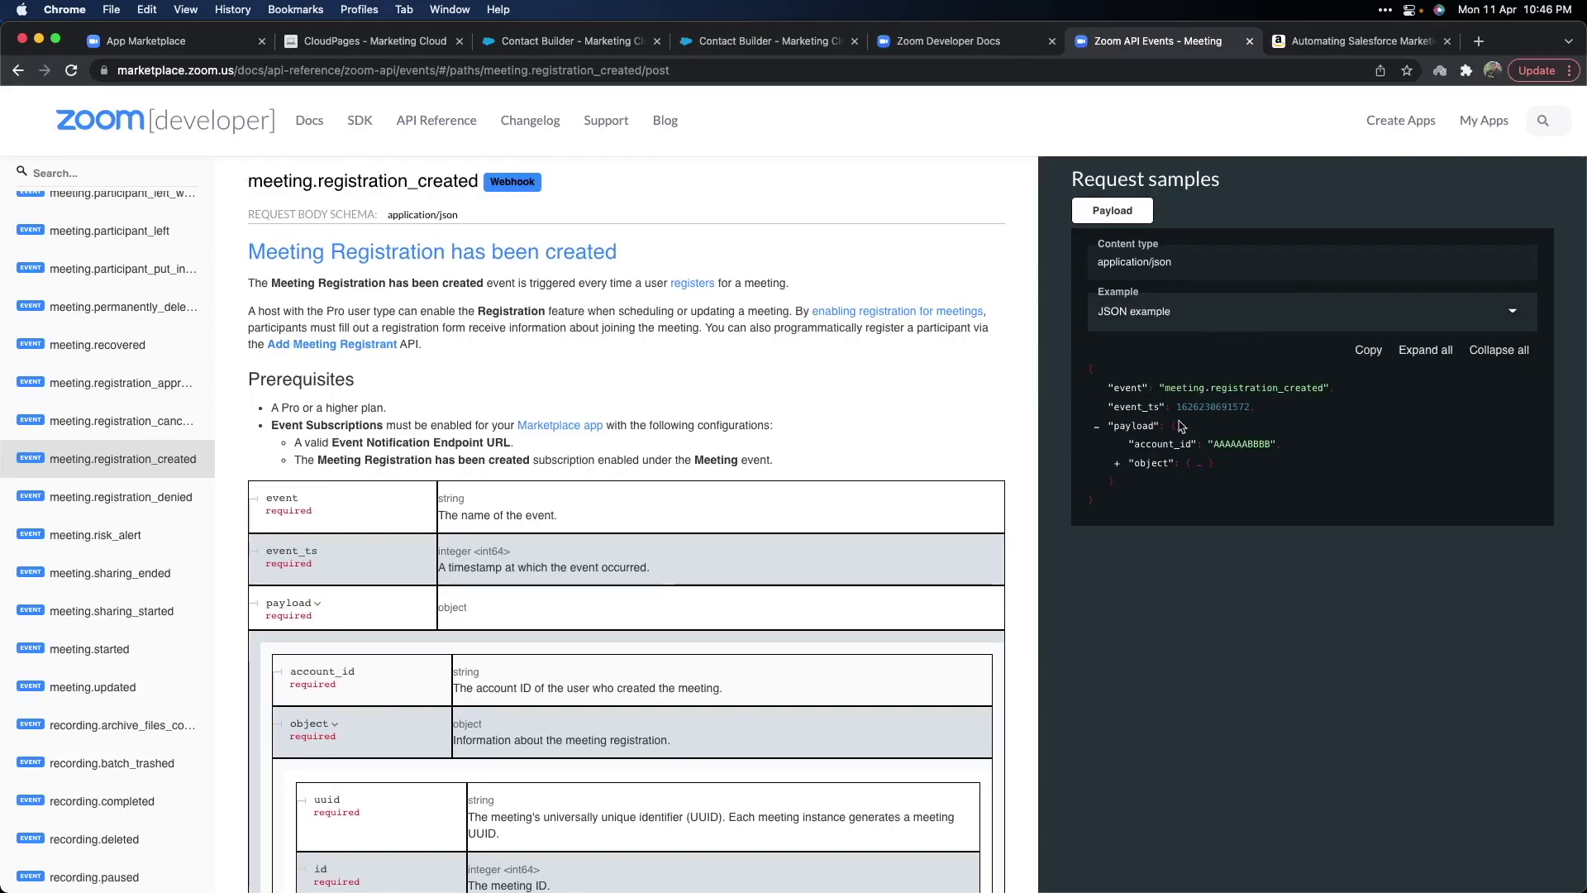
{"action": "left_click", "coordinate": [1453, 352]}
{"action": "scroll", "coordinate": [1239, 505], "scroll_direction": "down", "scroll_amount": 5}
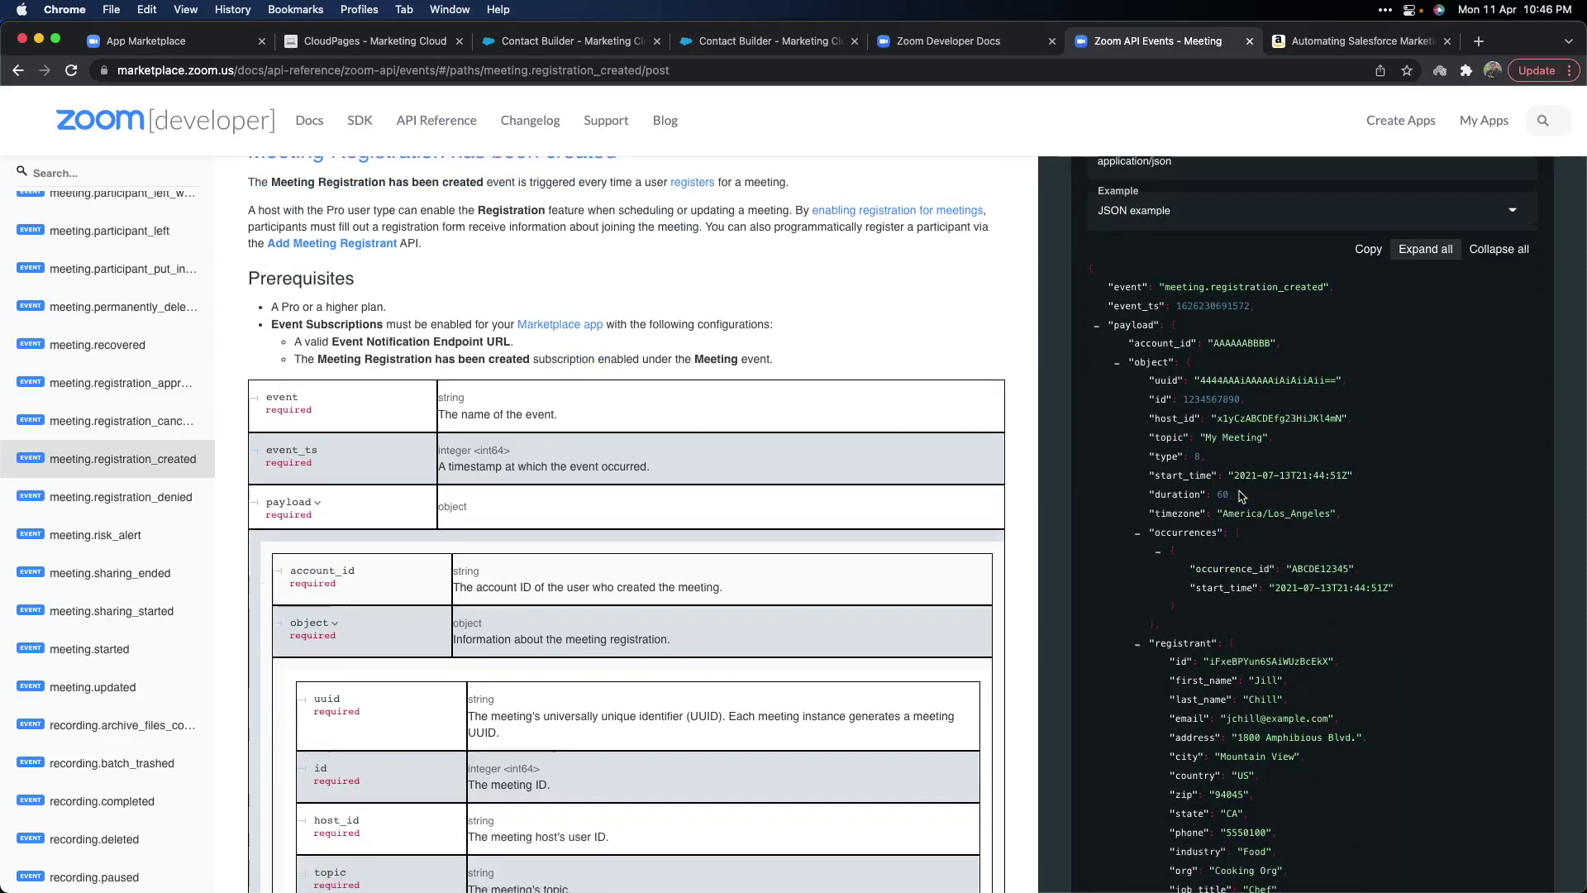
{"action": "scroll", "coordinate": [1239, 506], "scroll_direction": "up", "scroll_amount": 8}
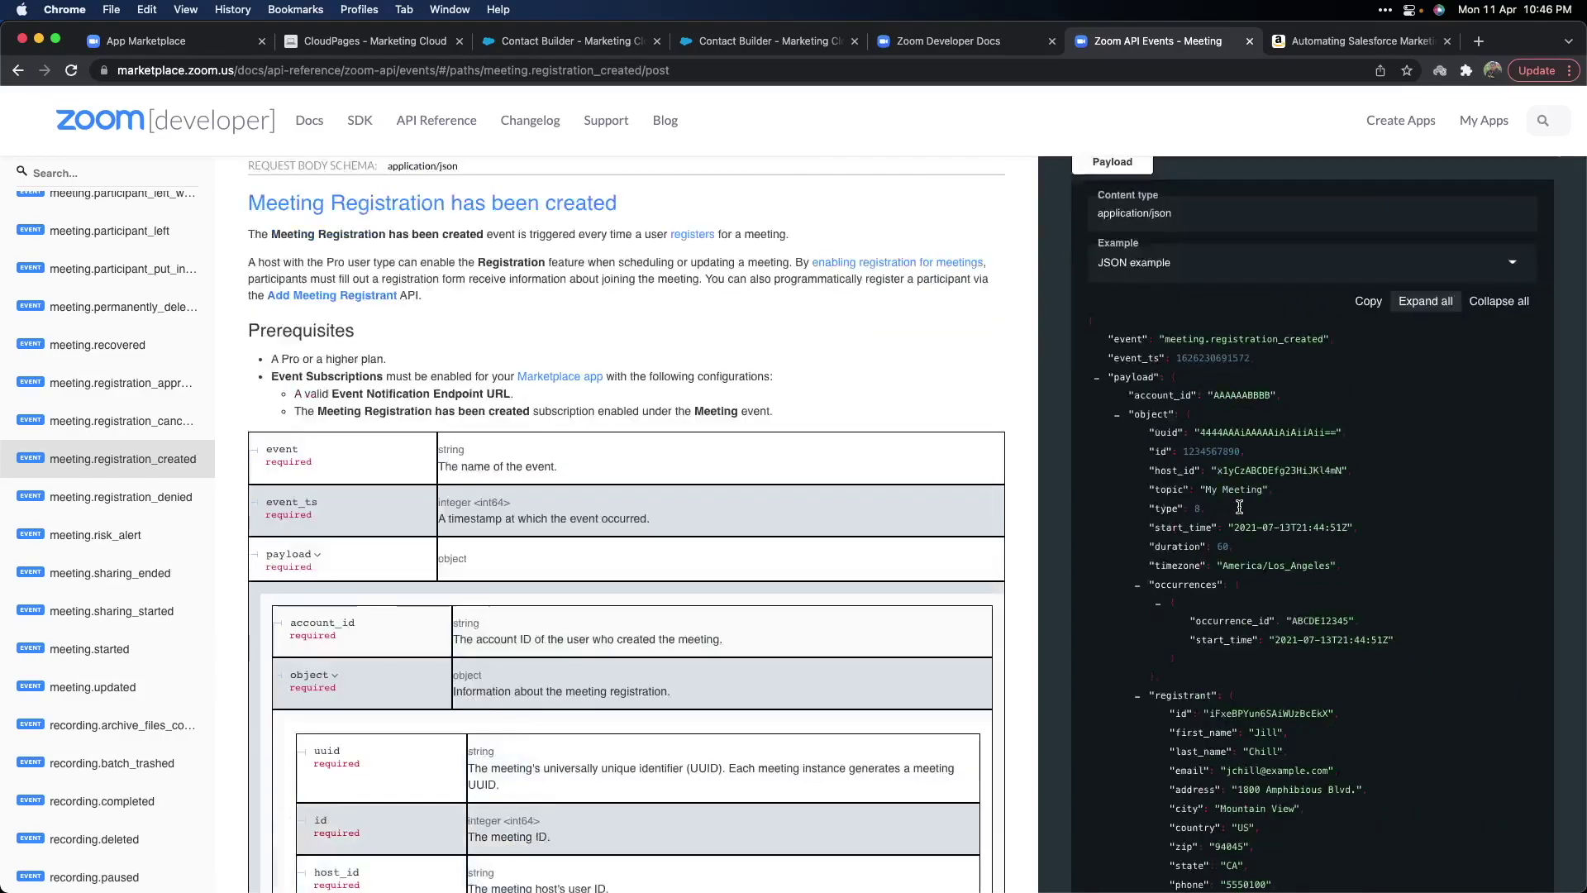
{"action": "scroll", "coordinate": [1239, 506], "scroll_direction": "down", "scroll_amount": 3}
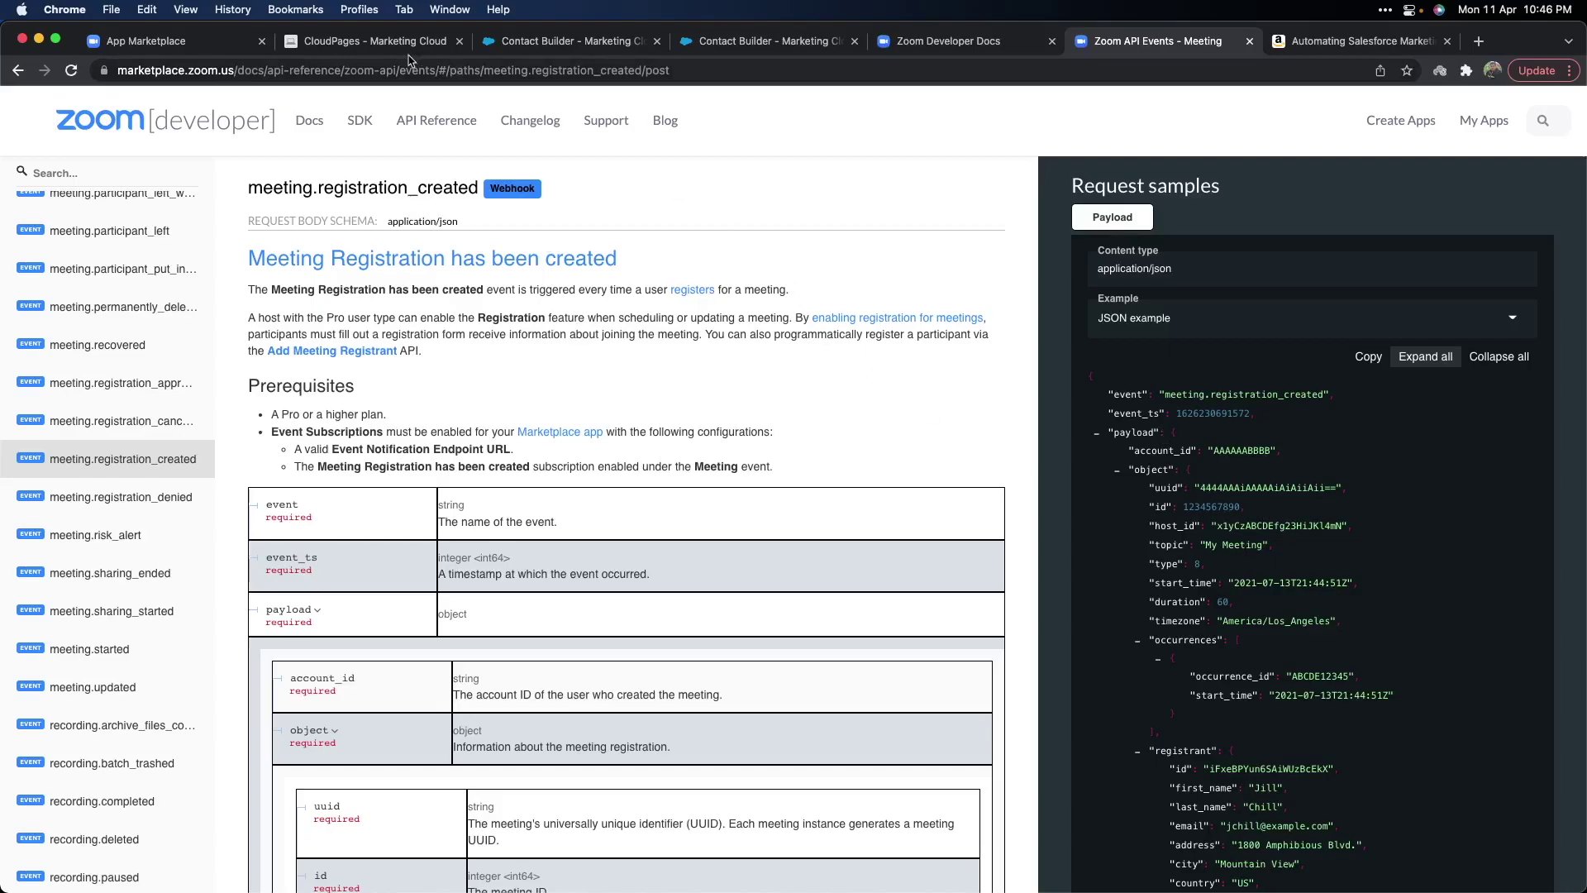
Close the Event types dialog and view ZoomWebhookApp's Activation page.
{"action": "left_click", "coordinate": [231, 43]}
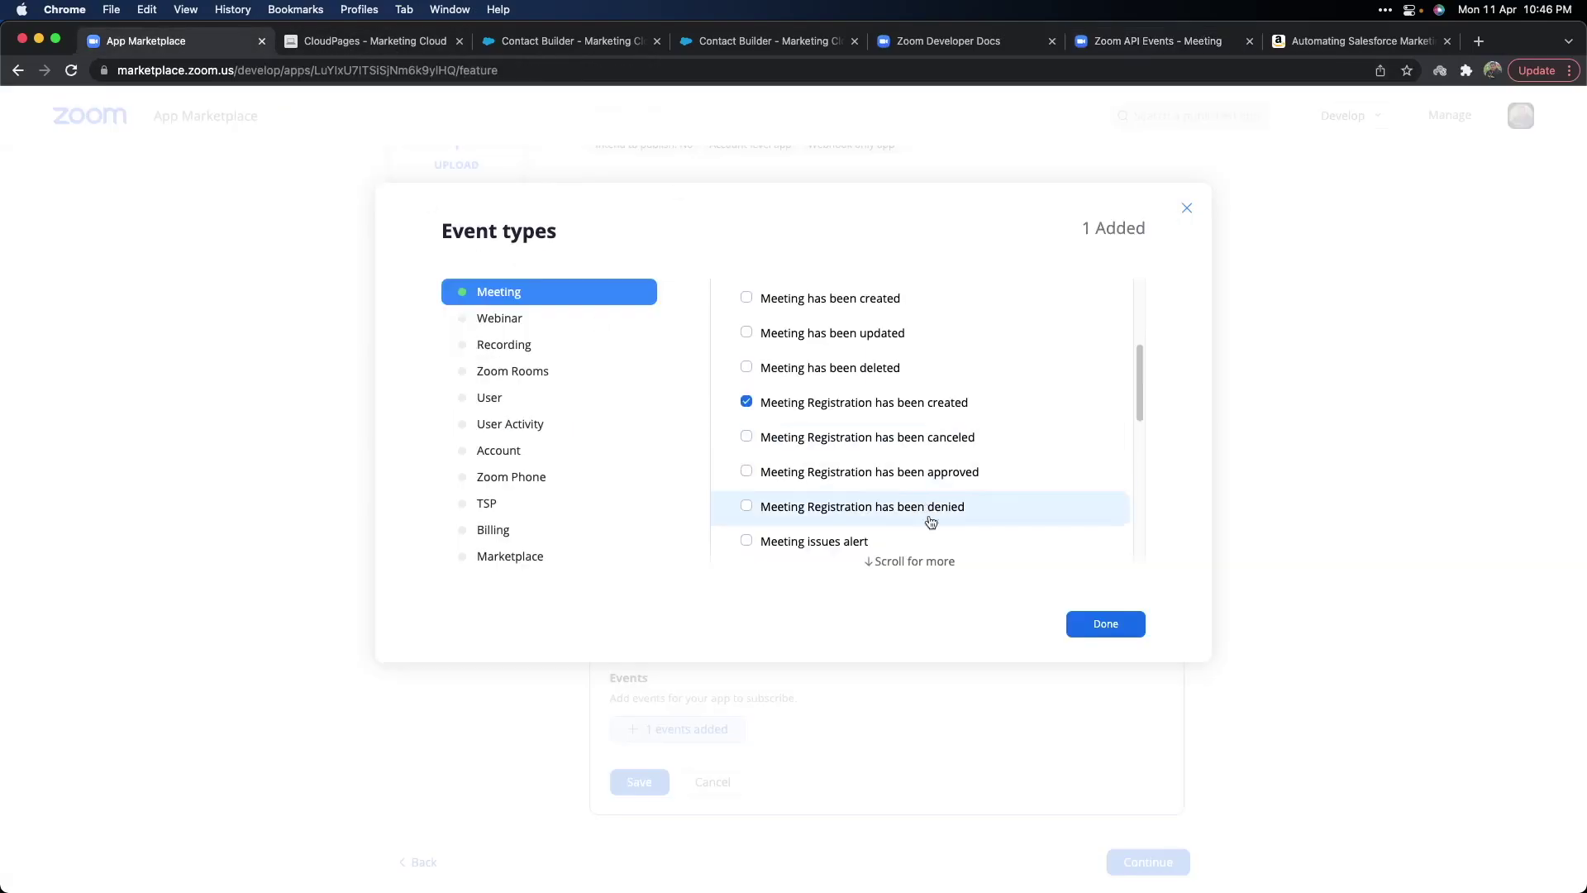
{"action": "left_click", "coordinate": [1187, 207]}
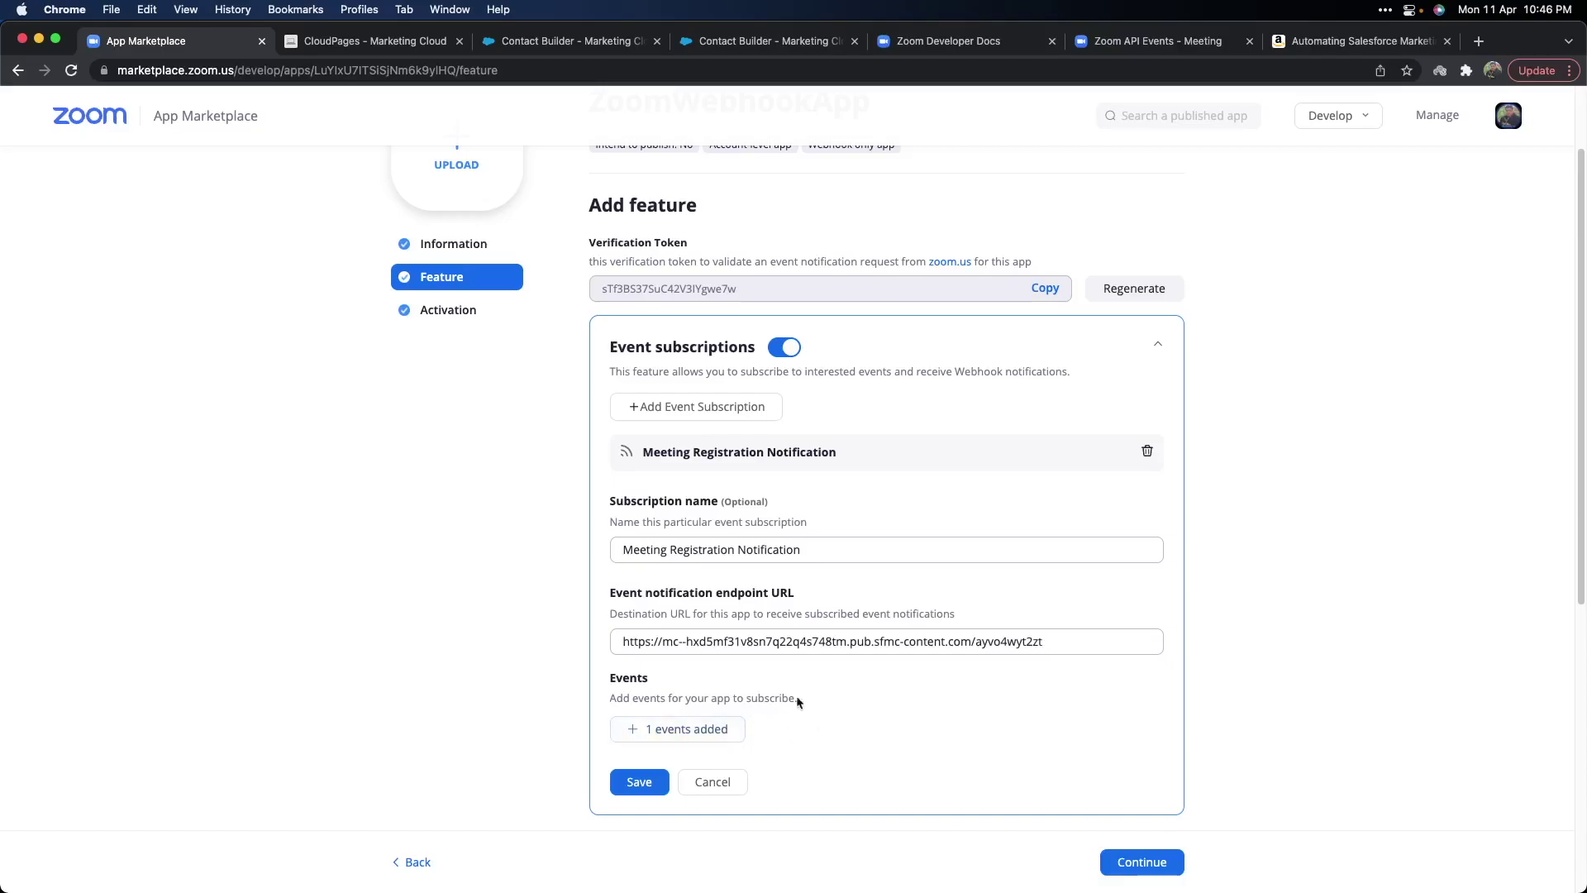
{"action": "left_click", "coordinate": [451, 310]}
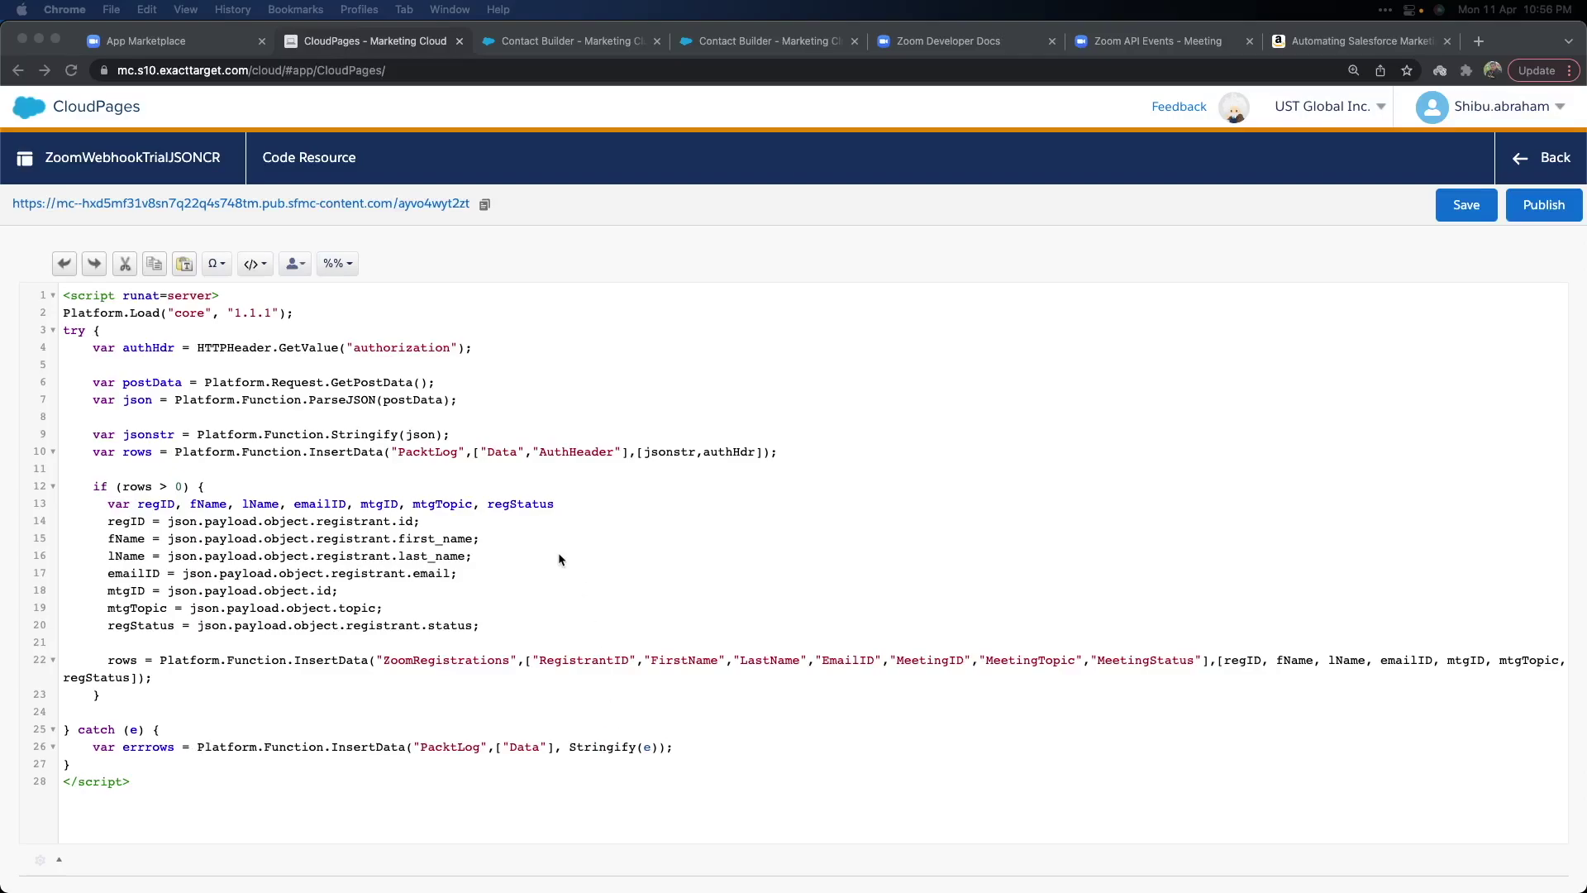
Show the PacktLog data extension with its 7 records in Contact Builder.
{"action": "left_click", "coordinate": [550, 43]}
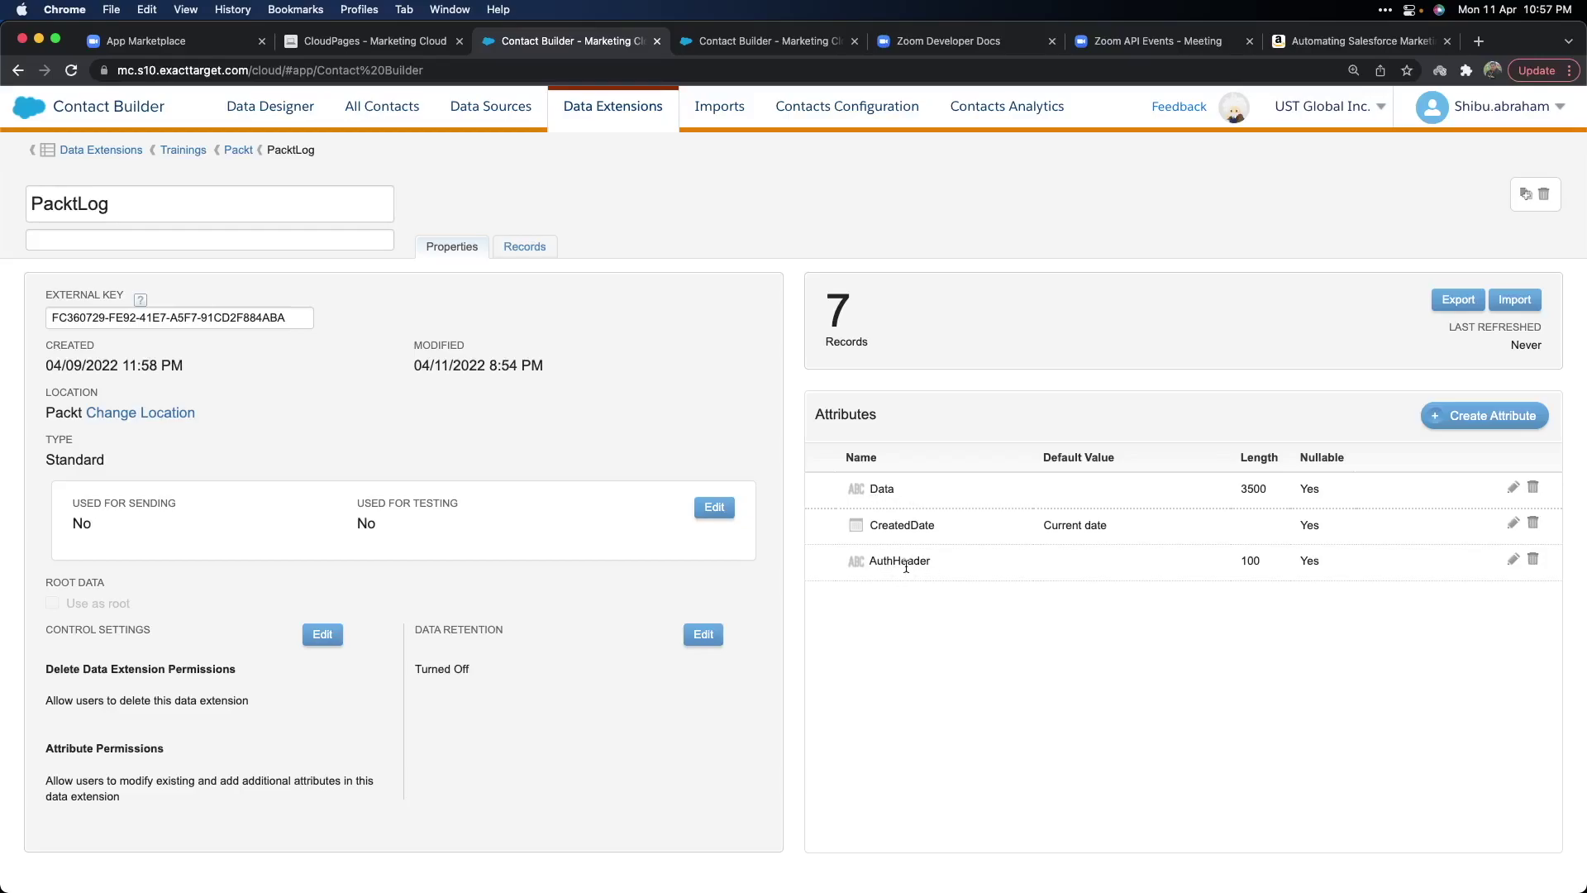
Check PacktLog's seven logged records, then bring up the sendable ZoomRegistrations data extension with 3 records.
{"action": "left_click", "coordinate": [543, 257]}
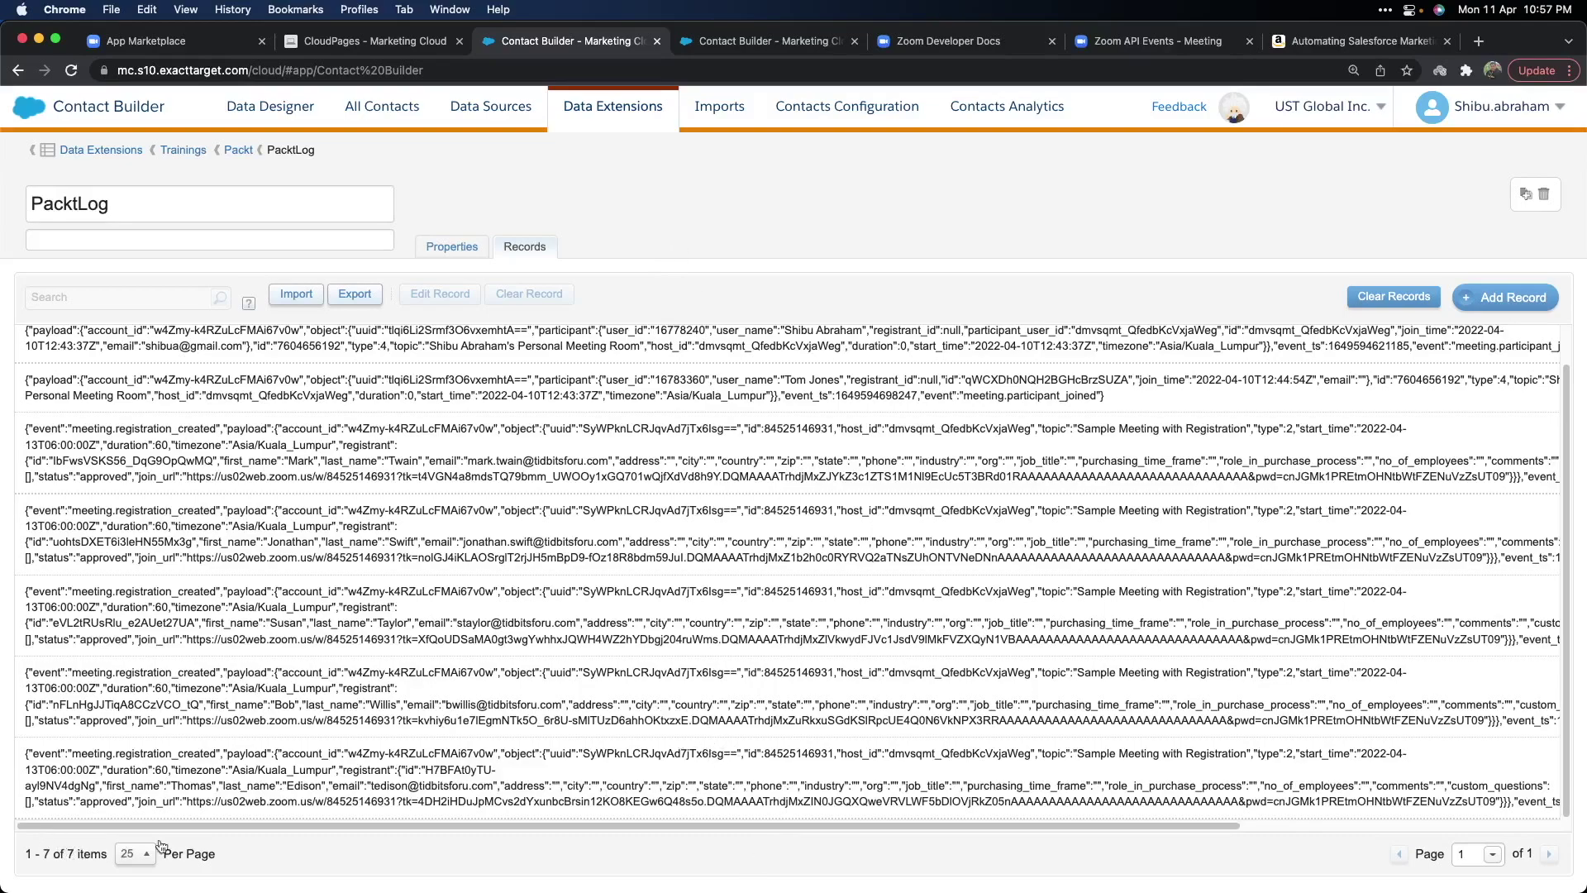
{"action": "left_click", "coordinate": [446, 253]}
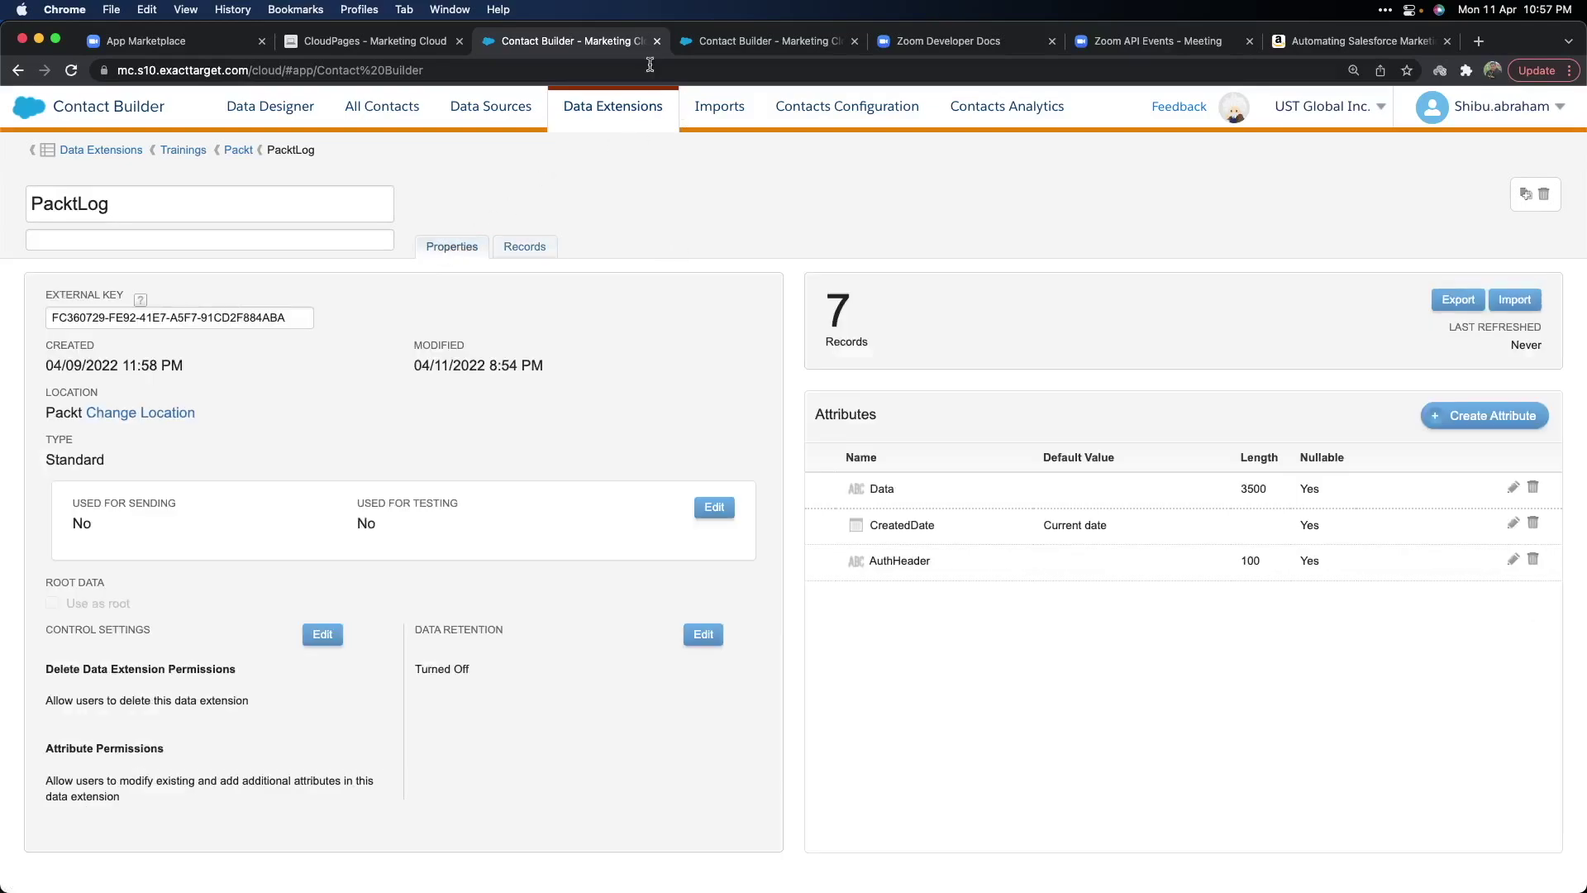
{"action": "left_click", "coordinate": [744, 40]}
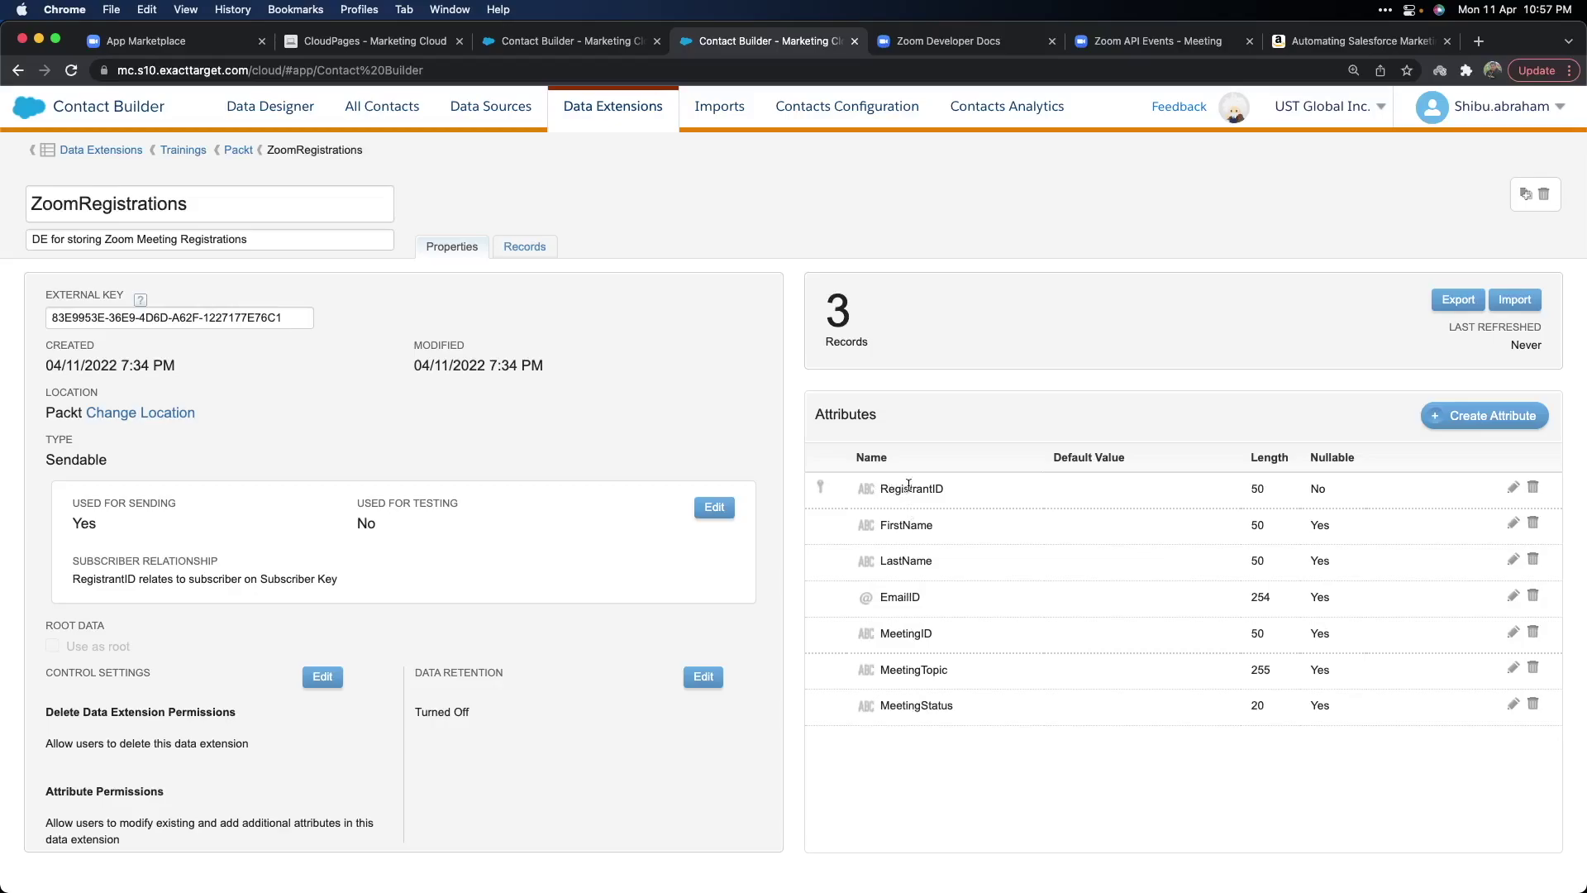
{"action": "left_click", "coordinate": [524, 245]}
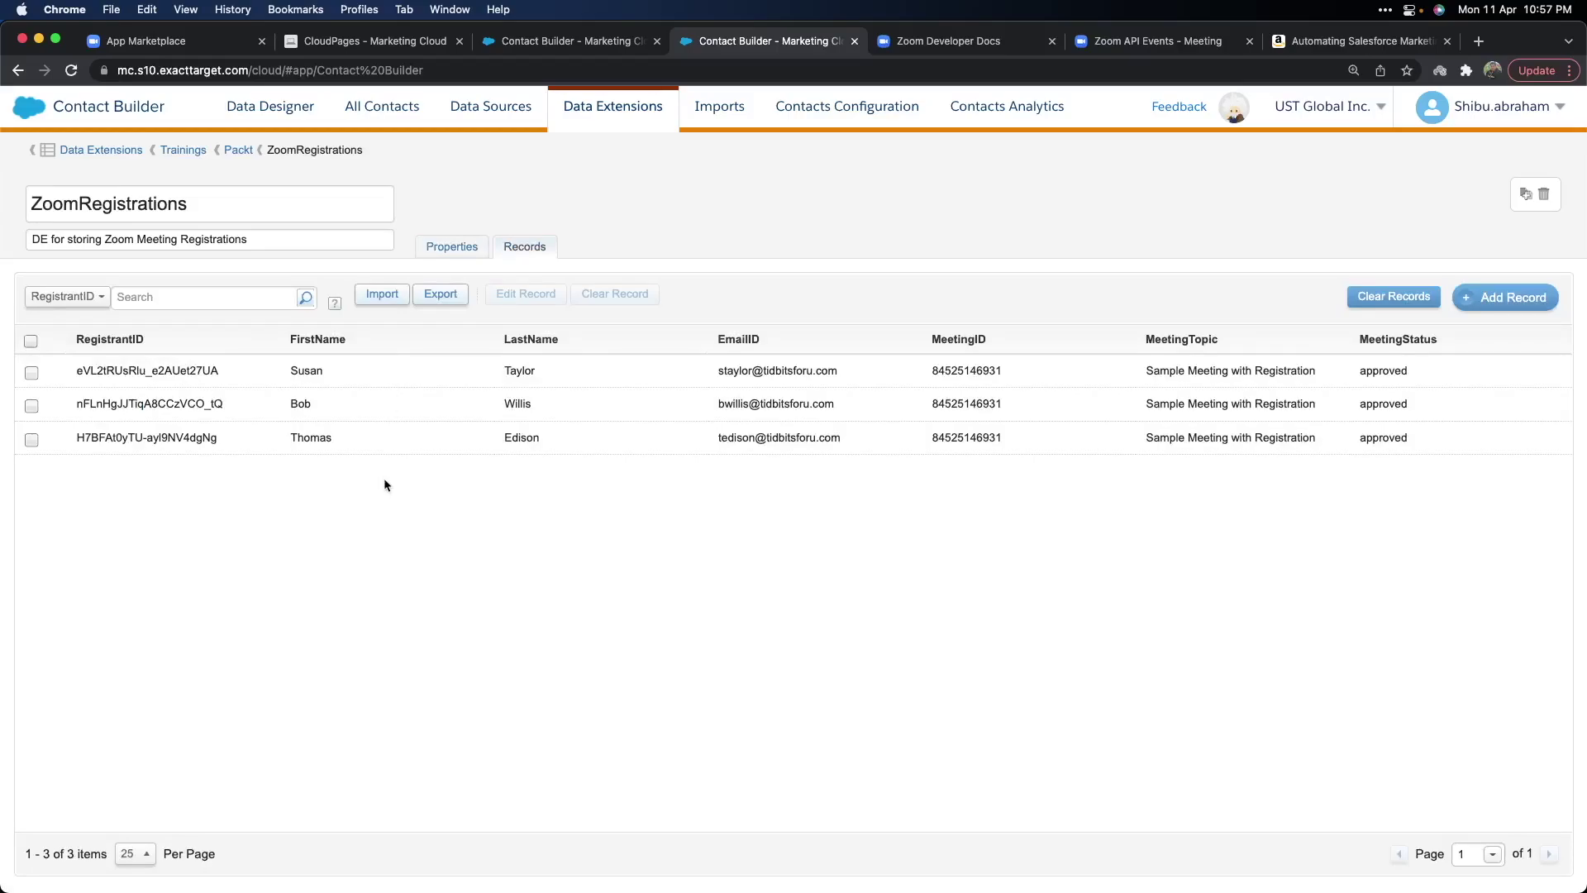
{"action": "left_click", "coordinate": [451, 247]}
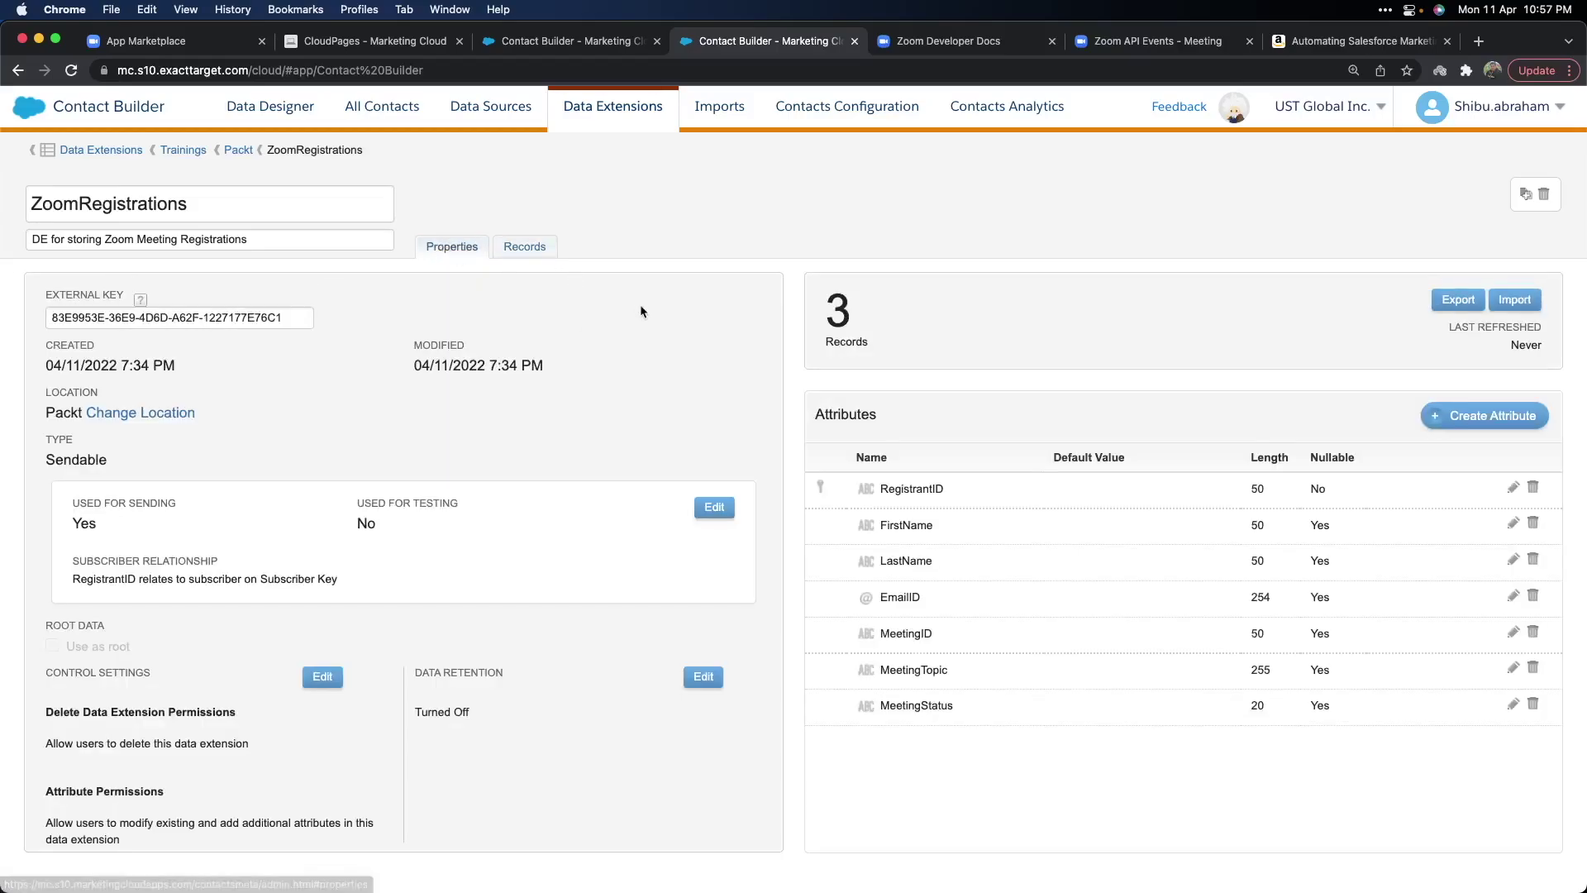
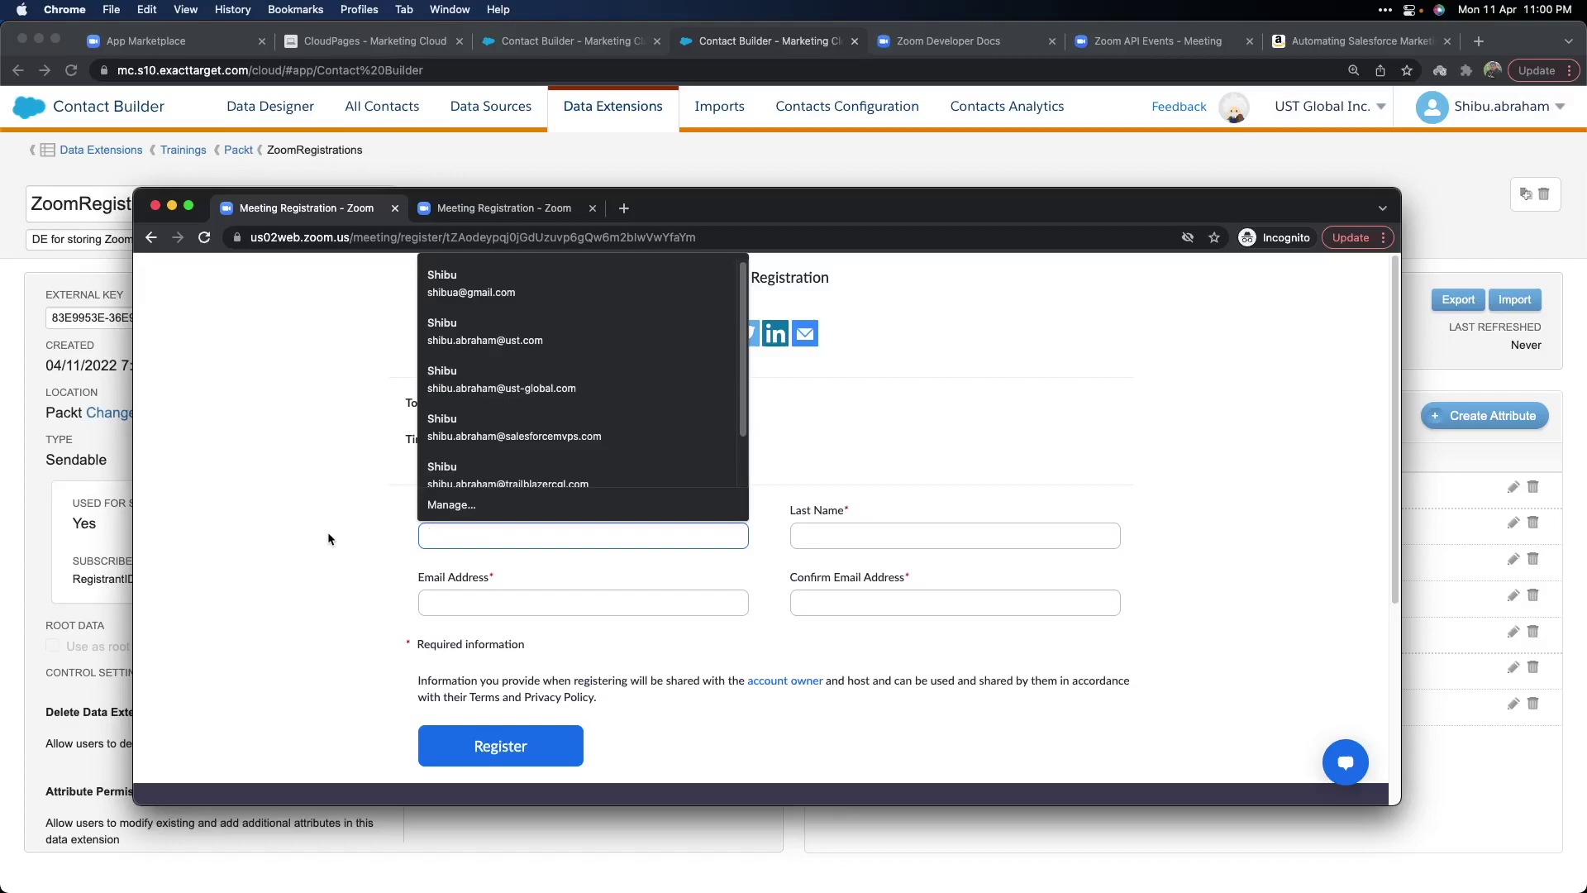
Enter the registrant's last name and e-mail address on the Zoom registration form.
{"action": "left_click", "coordinate": [954, 536]}
{"action": "type", "text": "Banks"}
{"action": "left_click", "coordinate": [583, 603]}
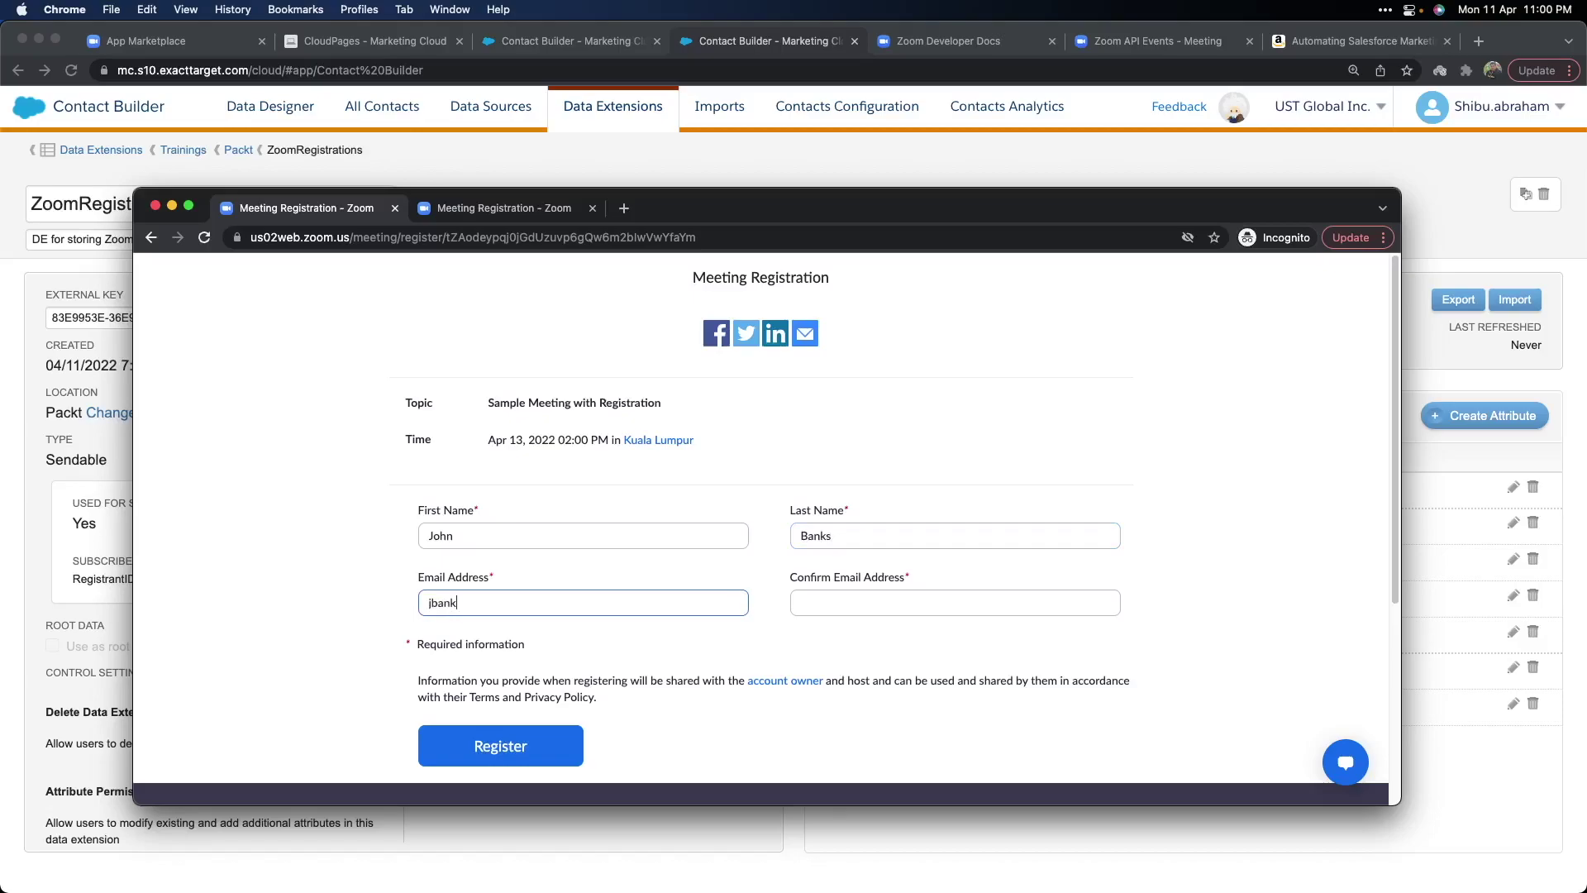
Confirm the e-mail address, correcting its typo, and submit the registration.
{"action": "key", "text": "Tab"}
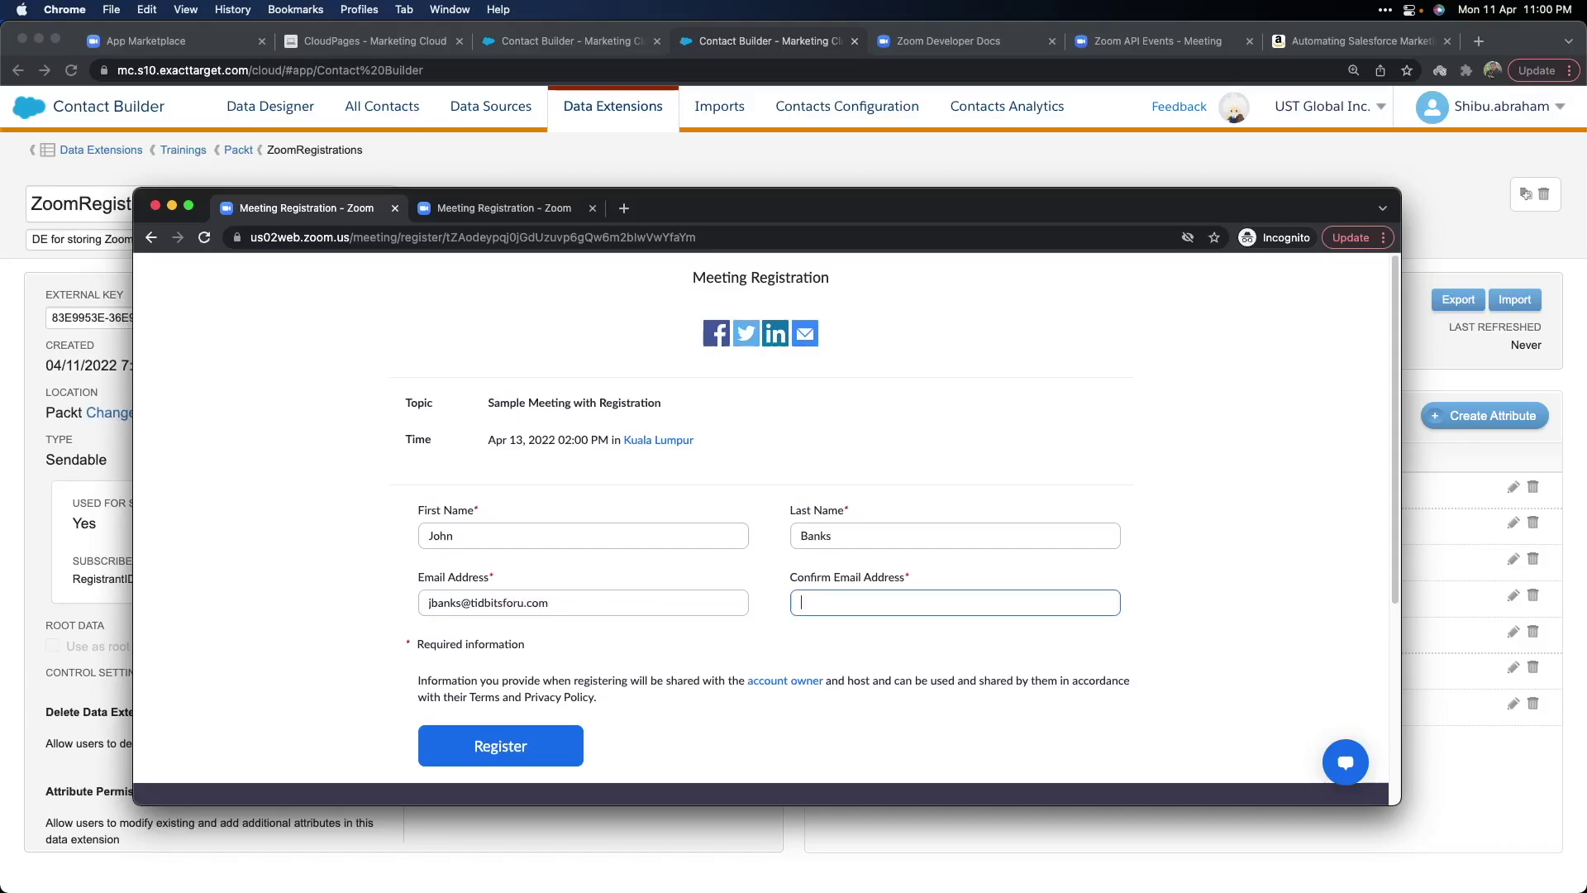
{"action": "left_click", "coordinate": [513, 744]}
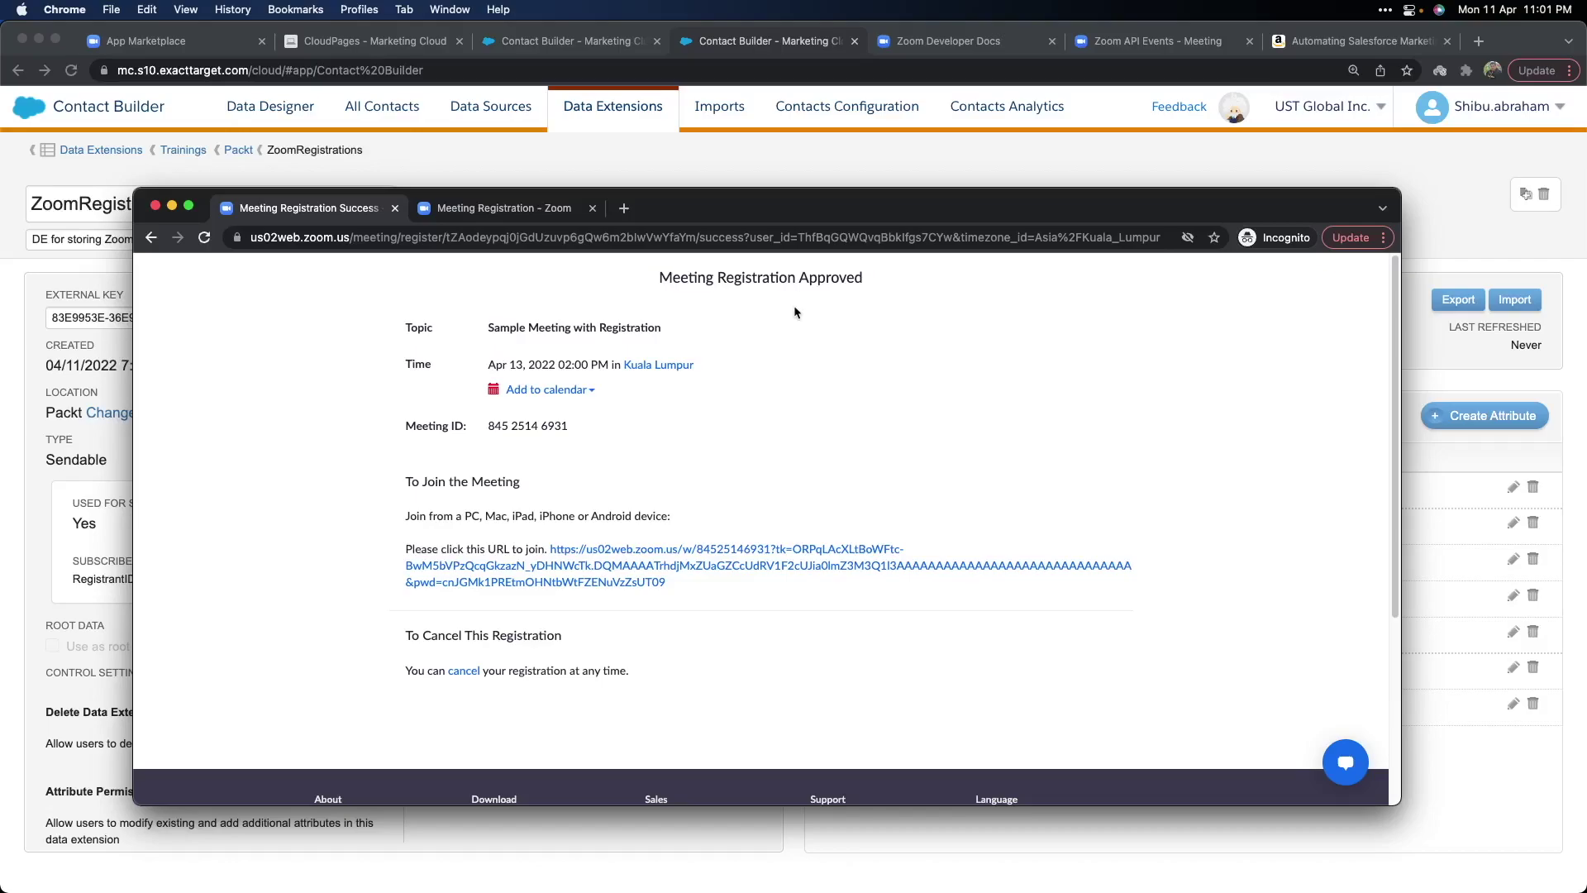
{"action": "left_click", "coordinate": [499, 209]}
Fill in the second registrant's first name, last name, e-mail and confirmation e-mail.
{"action": "left_click", "coordinate": [541, 538]}
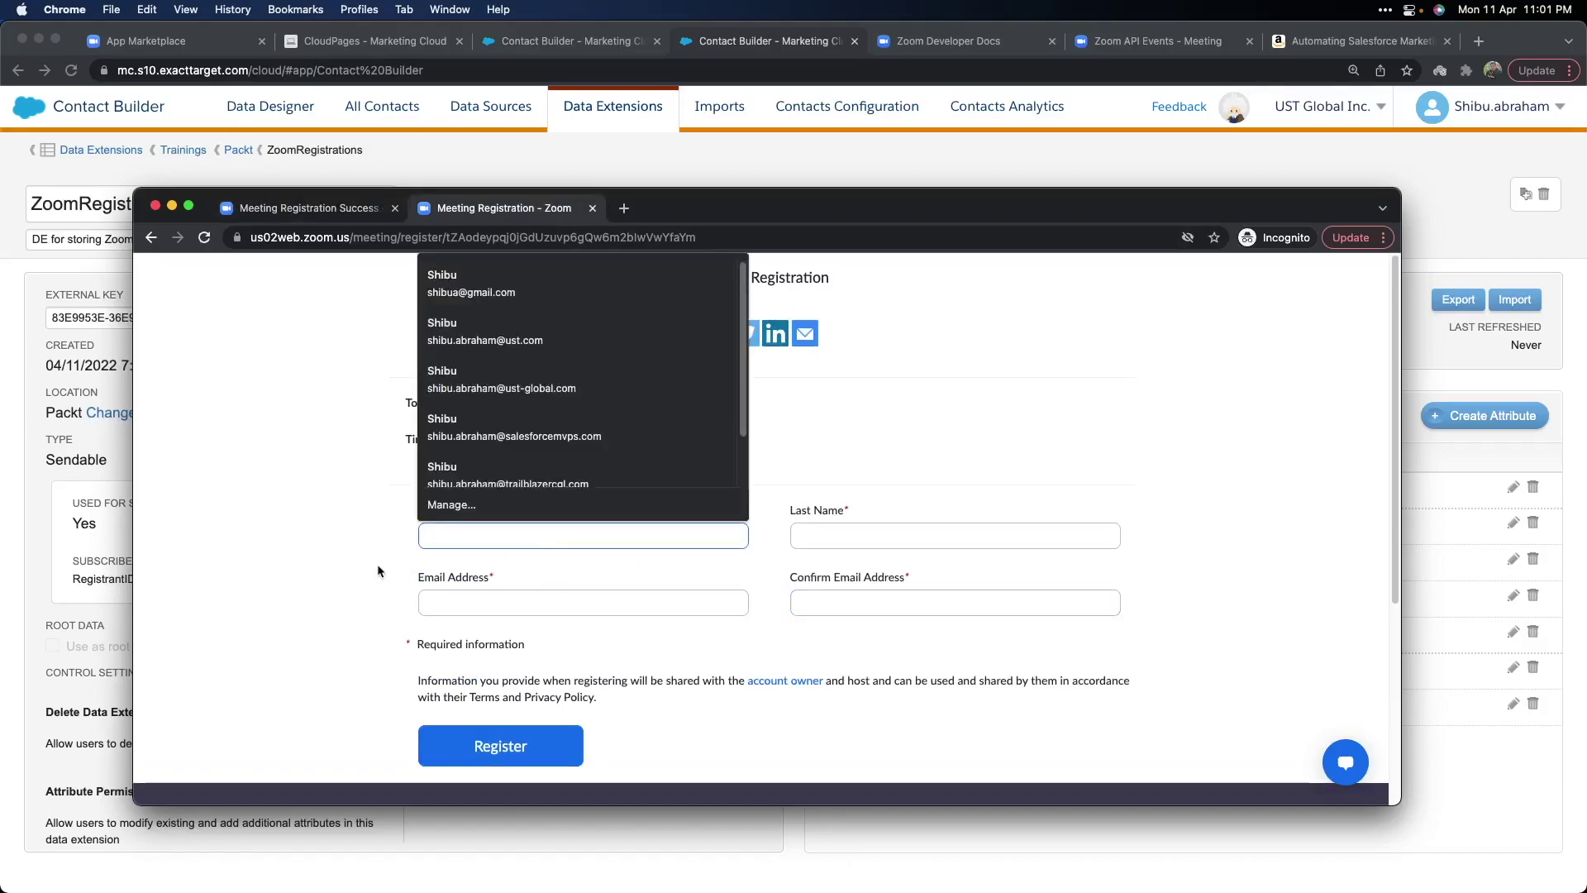
{"action": "type", "text": "Mary"}
{"action": "key", "text": "Tab"}
{"action": "type", "text": "Poppins"}
{"action": "key", "text": "Tab"}
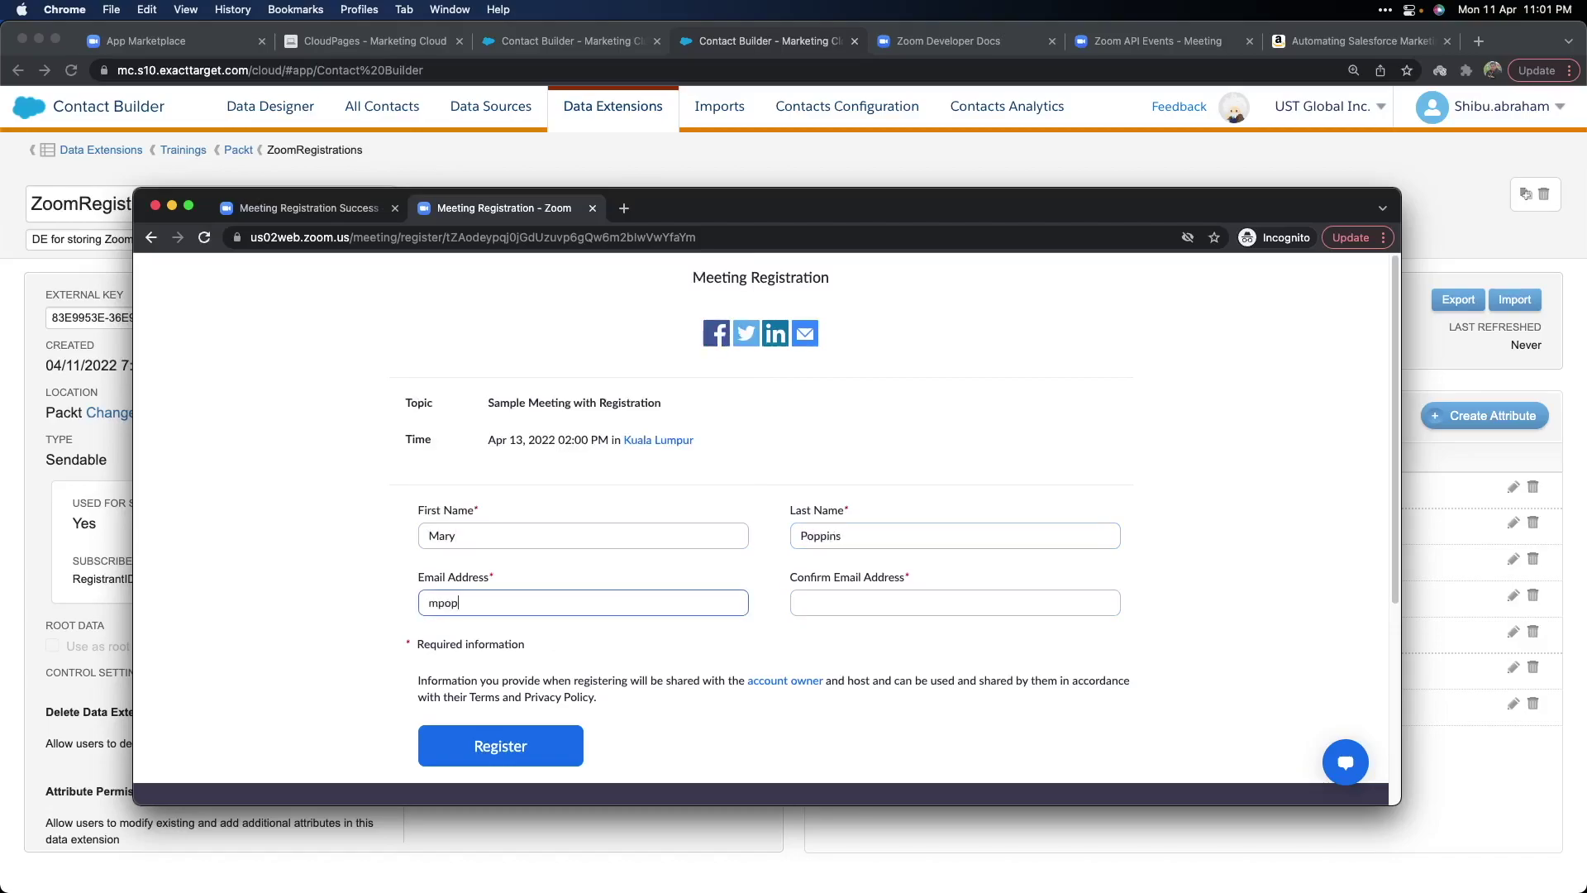
{"action": "key", "text": "Tab"}
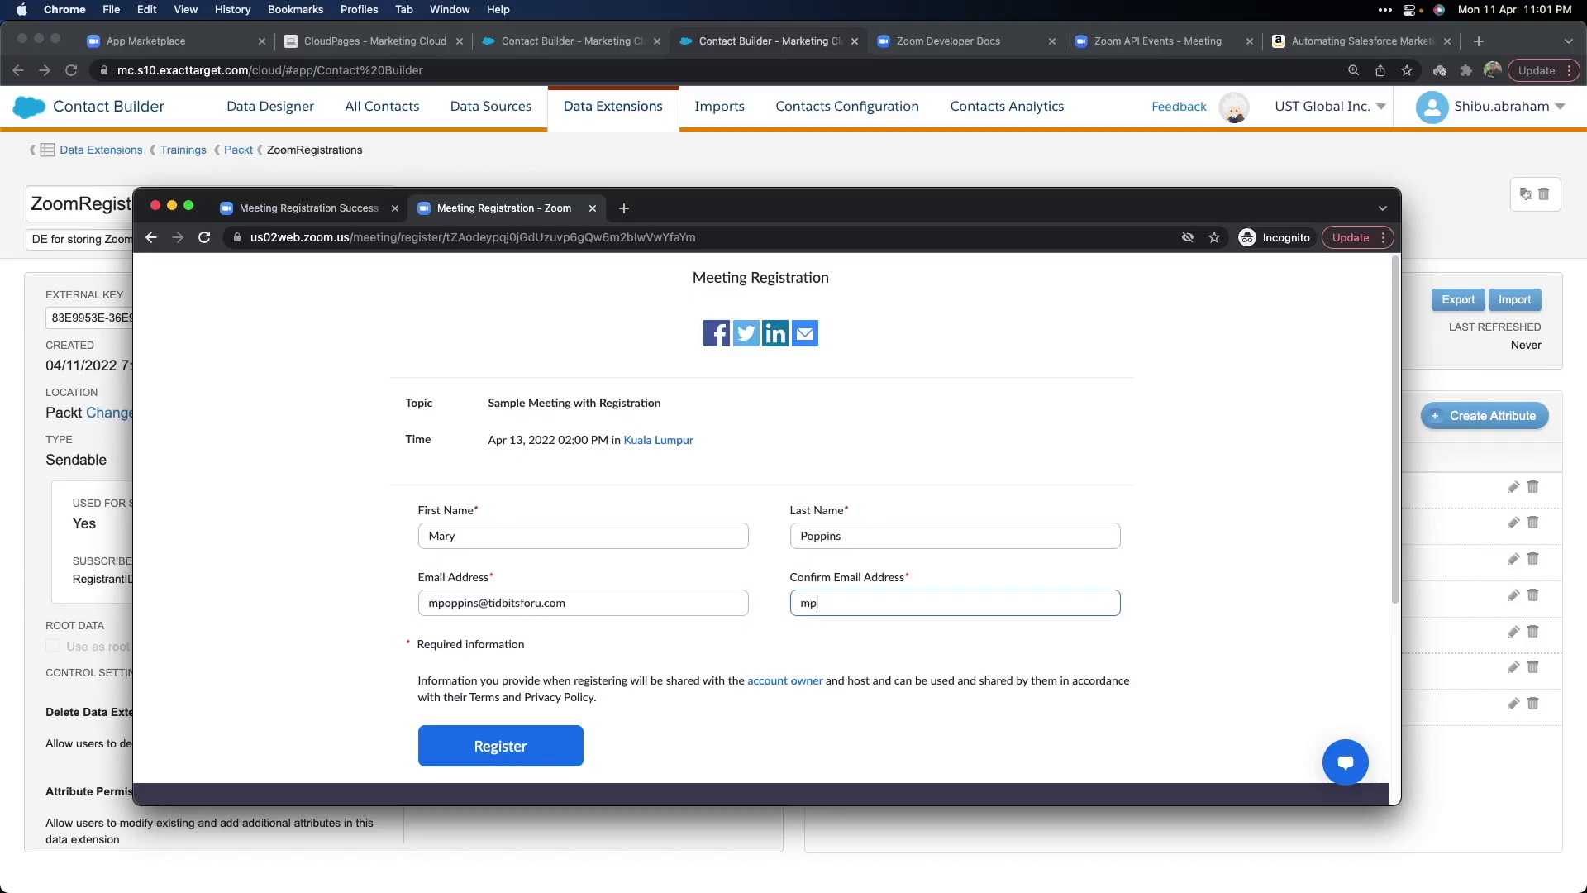
Submit the registration, passing the I'm not a robot check, until it is approved.
{"action": "left_click", "coordinate": [500, 745]}
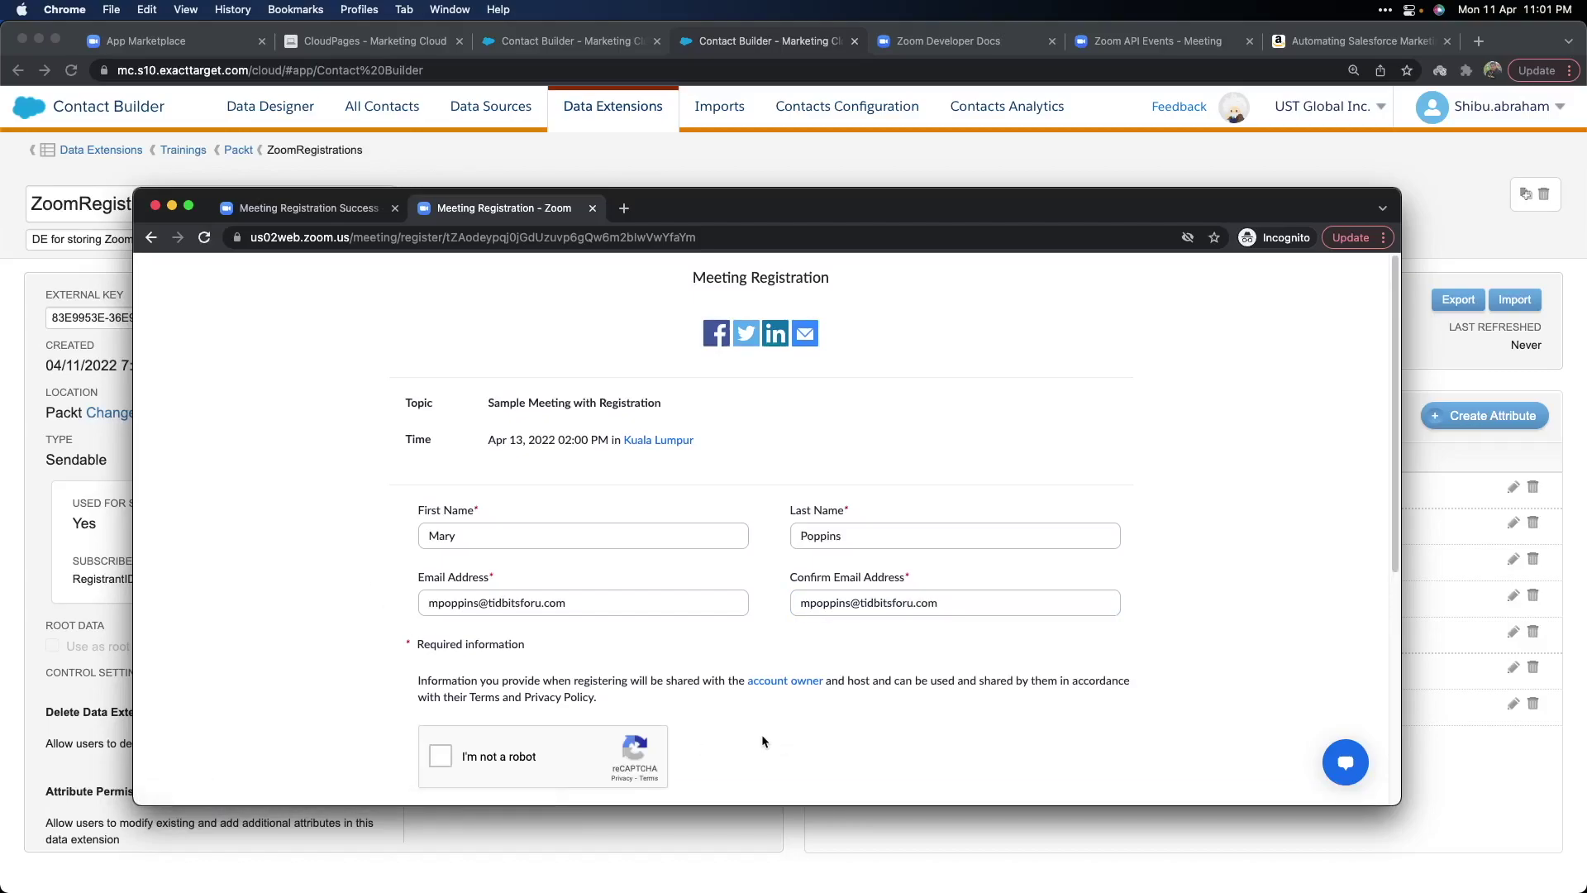
{"action": "left_click", "coordinate": [441, 756]}
{"action": "scroll", "coordinate": [742, 713], "scroll_direction": "down", "scroll_amount": 3}
{"action": "left_click", "coordinate": [500, 697]}
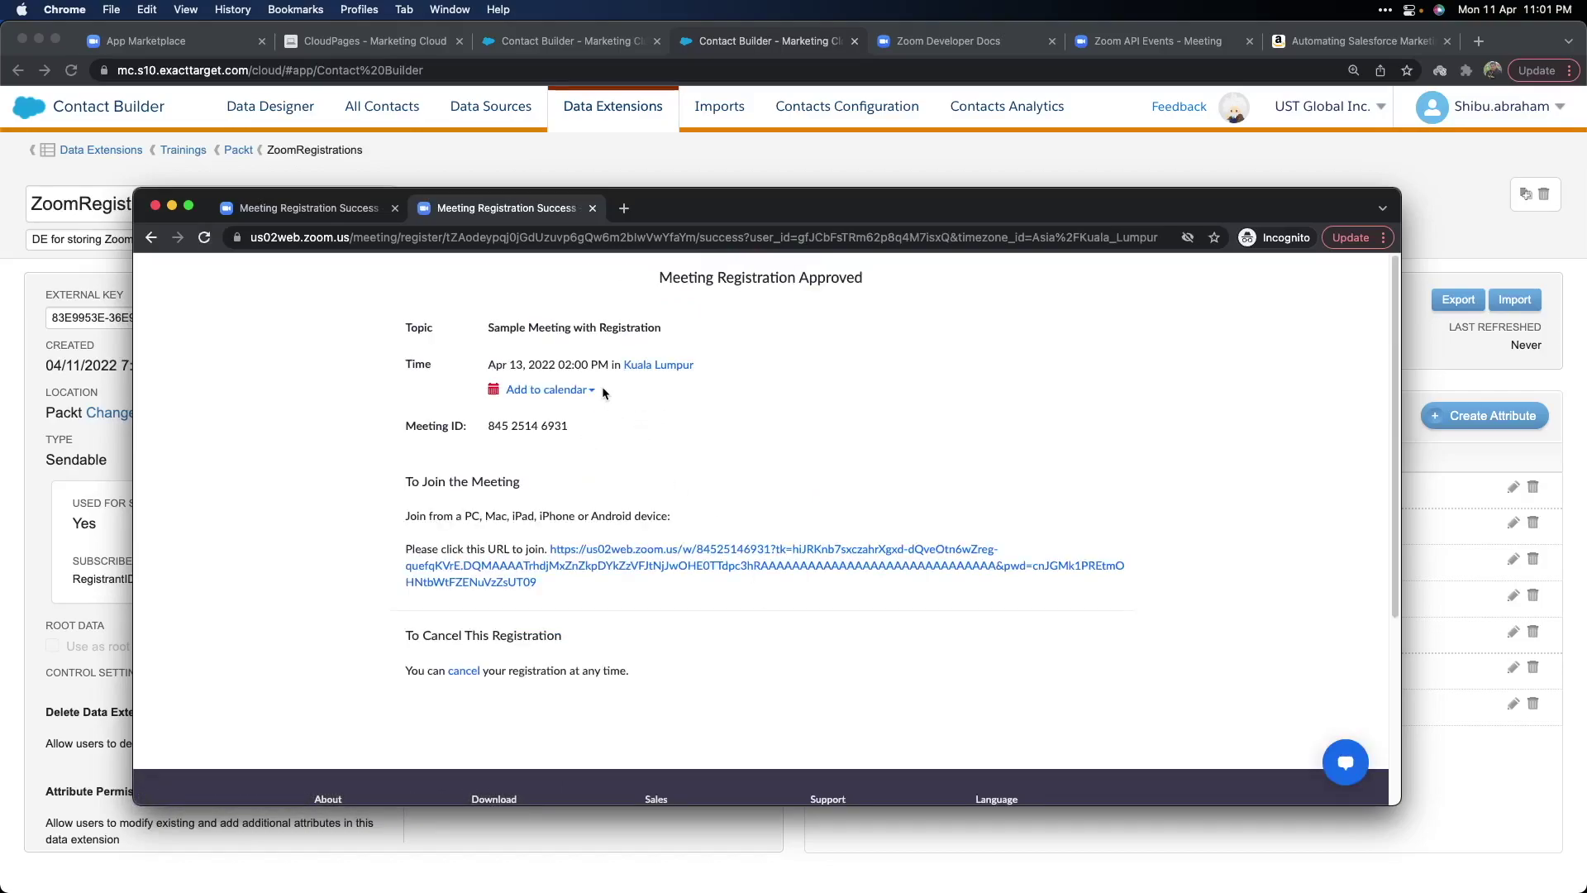
Show the PacktLog records, reloading the list to include the newest webhook entries.
{"action": "left_click", "coordinate": [647, 172]}
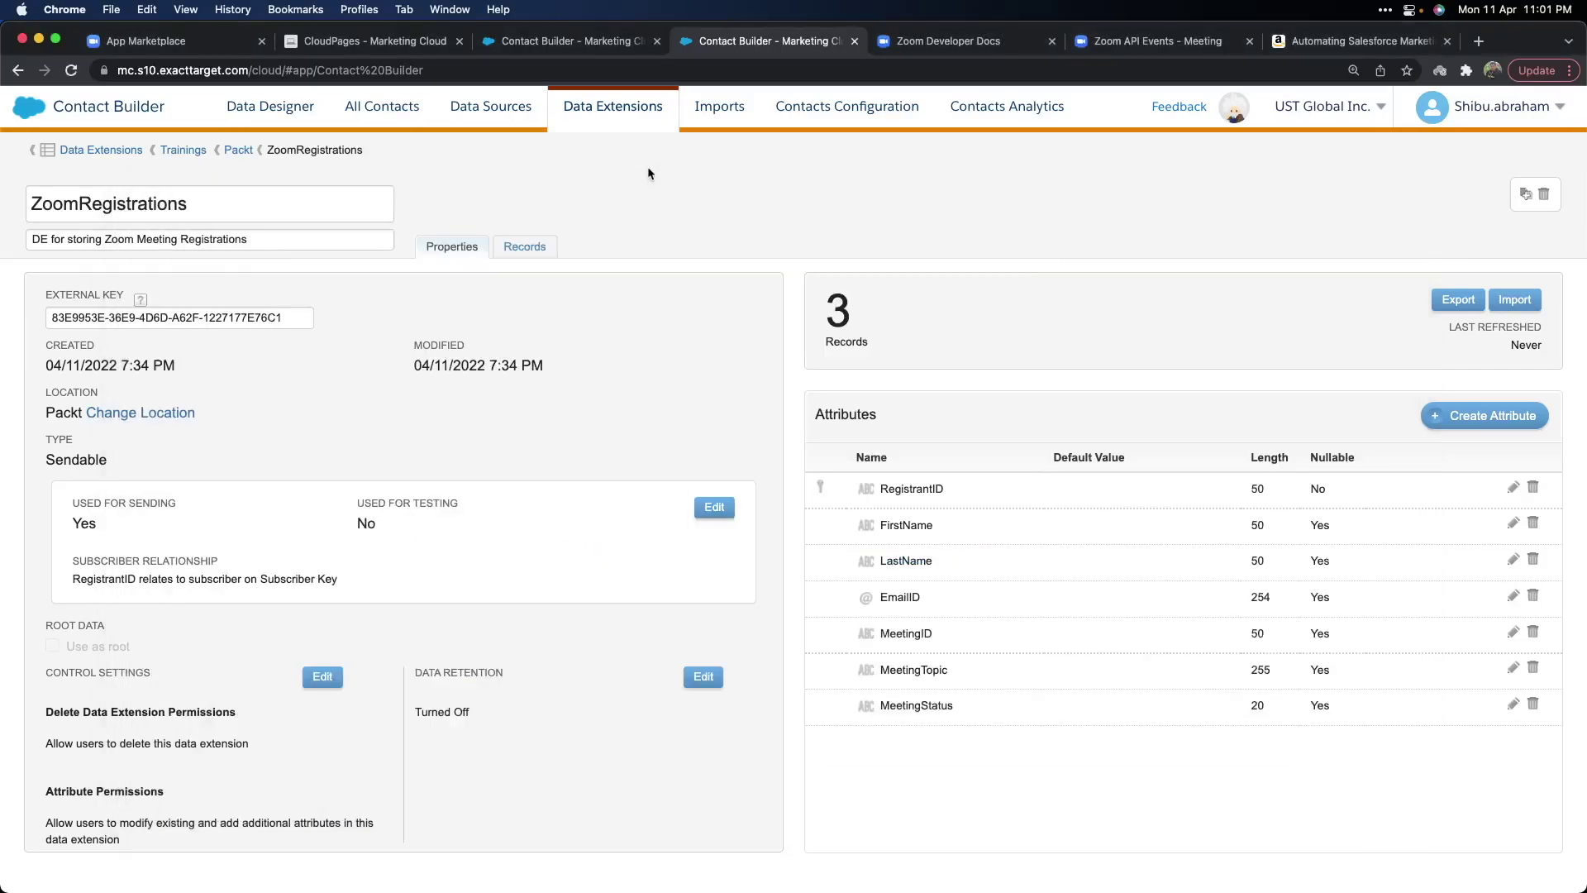
{"action": "key", "text": "ctrl+shift+Tab"}
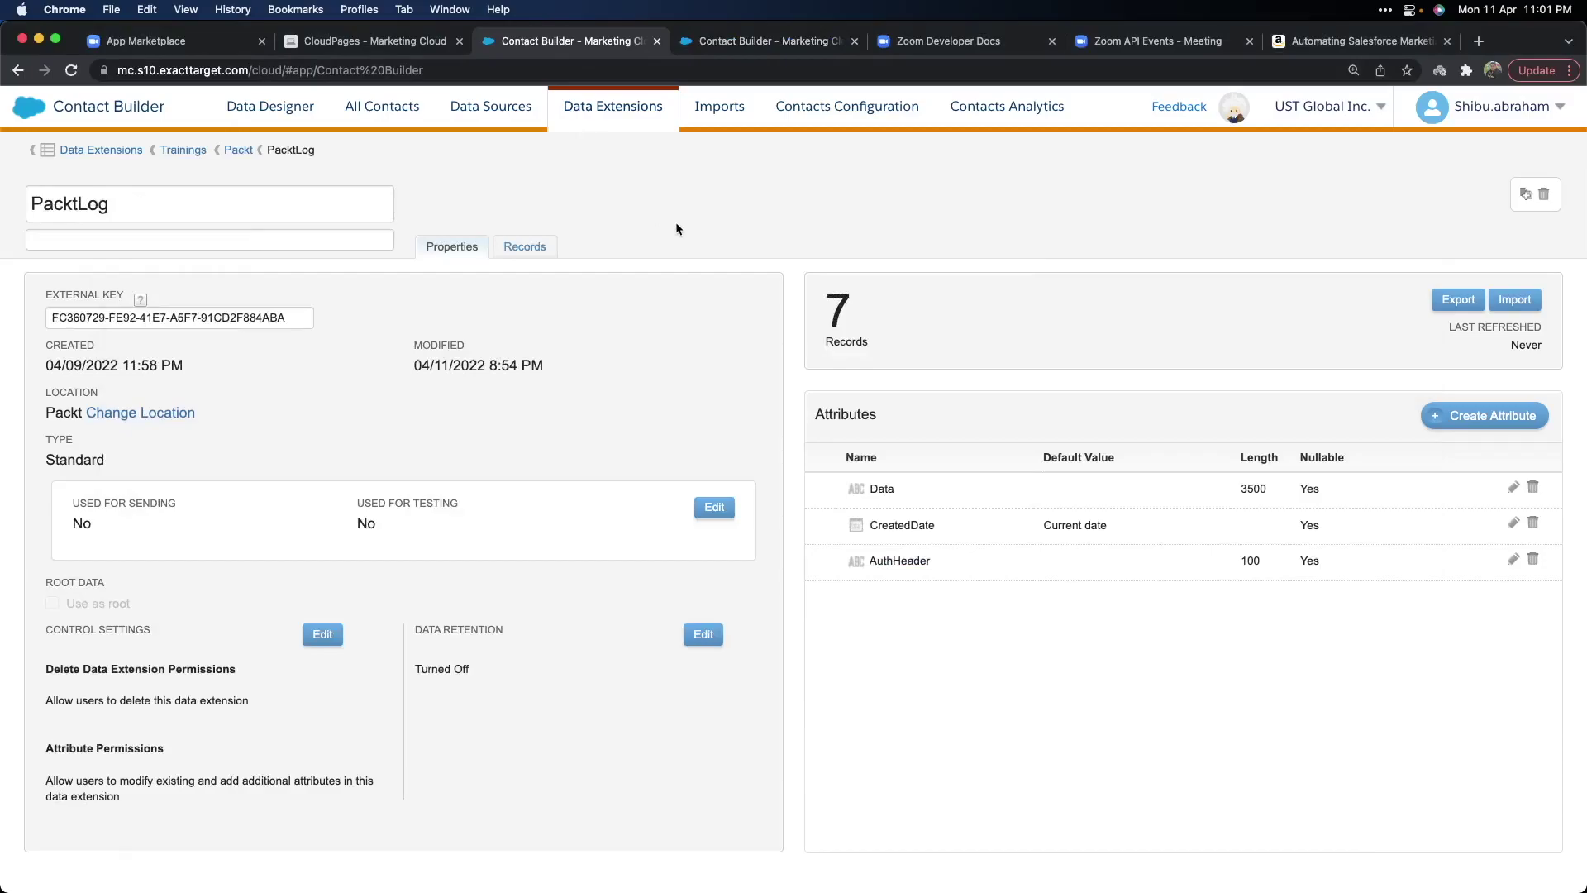
{"action": "left_click", "coordinate": [524, 251]}
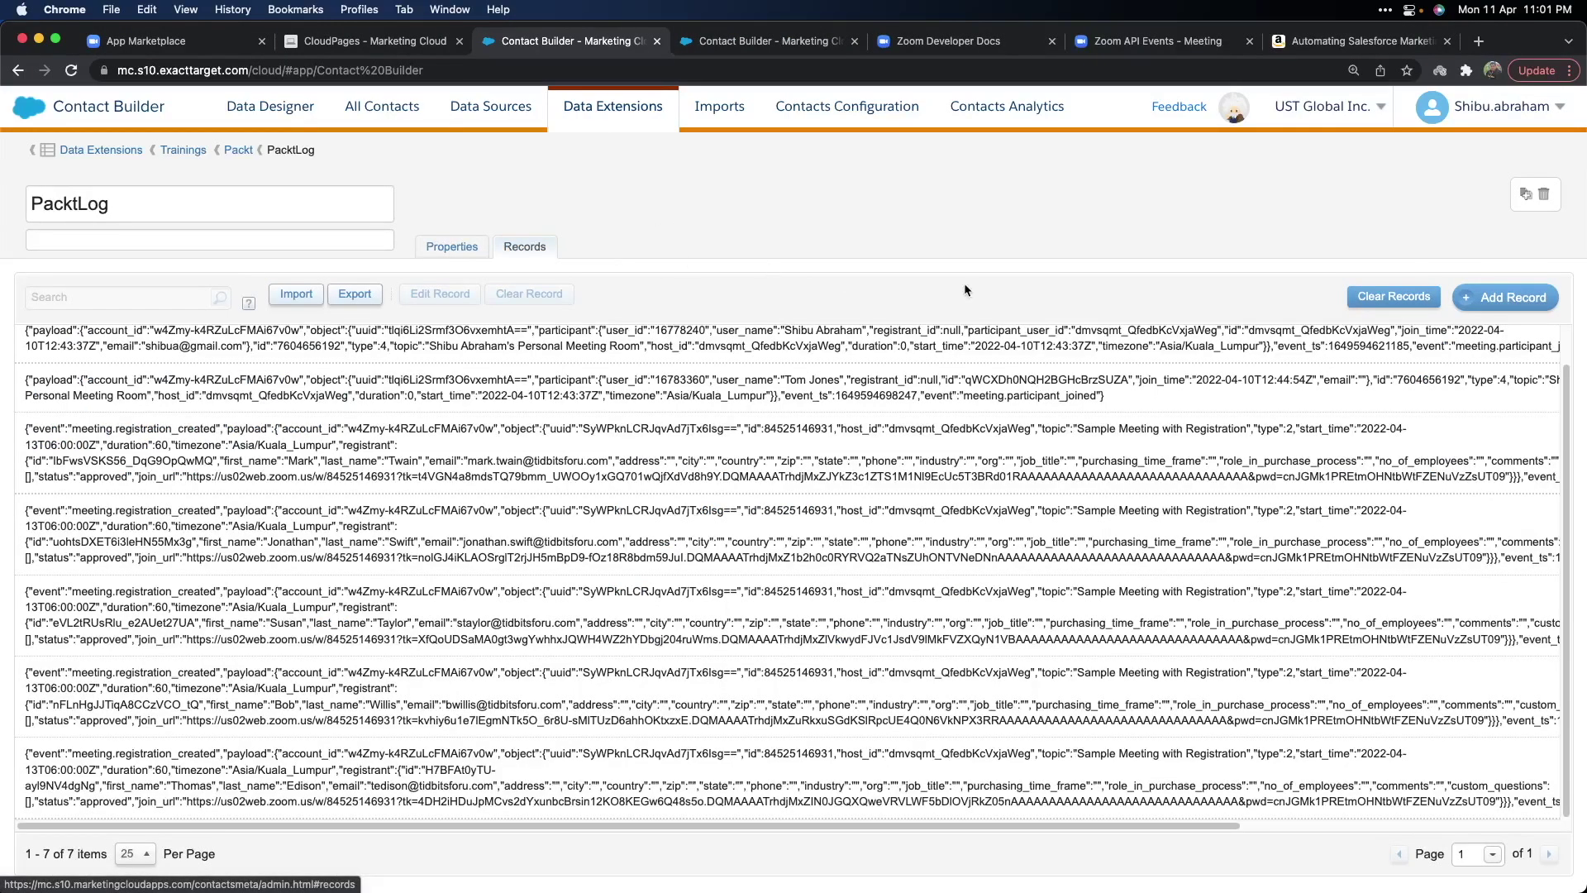
{"action": "left_click", "coordinate": [1507, 300]}
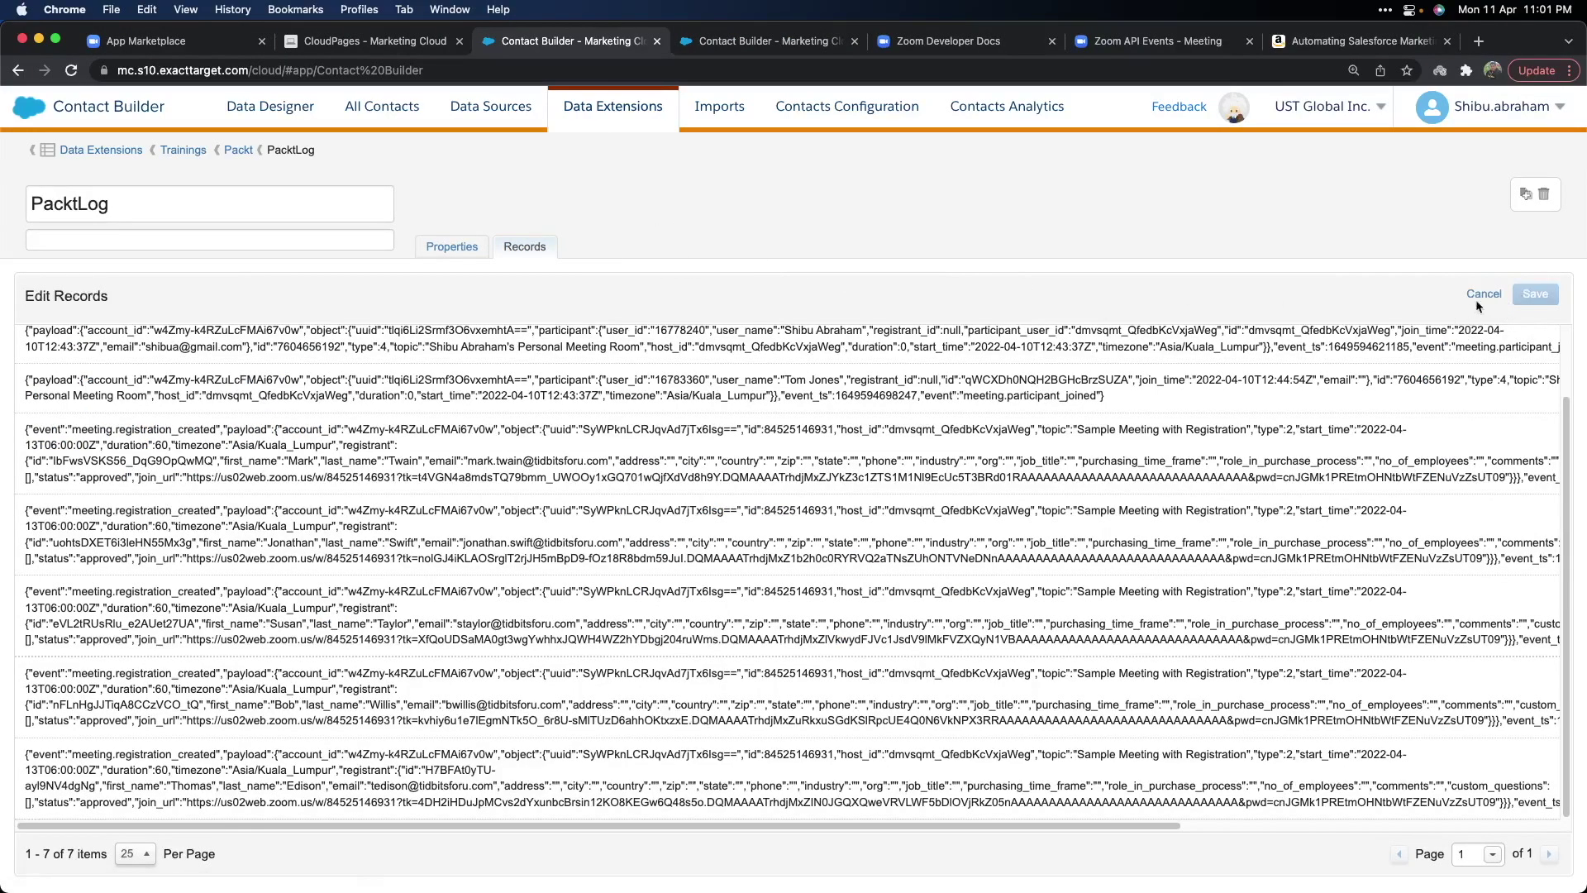
{"action": "left_click", "coordinate": [1474, 300]}
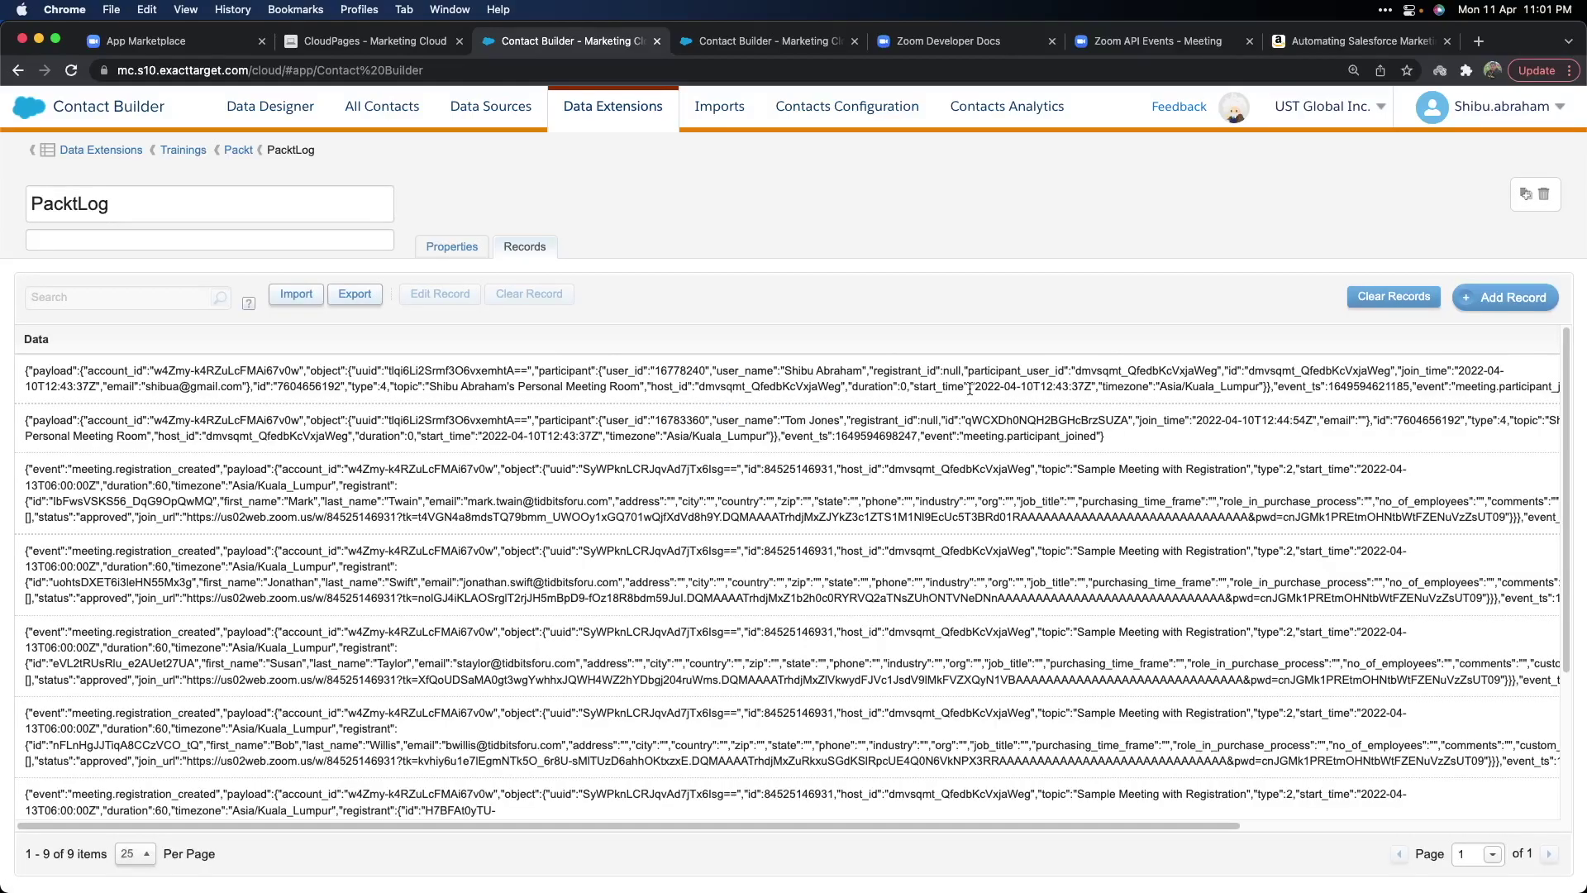
{"action": "scroll", "coordinate": [875, 329], "scroll_direction": "down", "scroll_amount": 1}
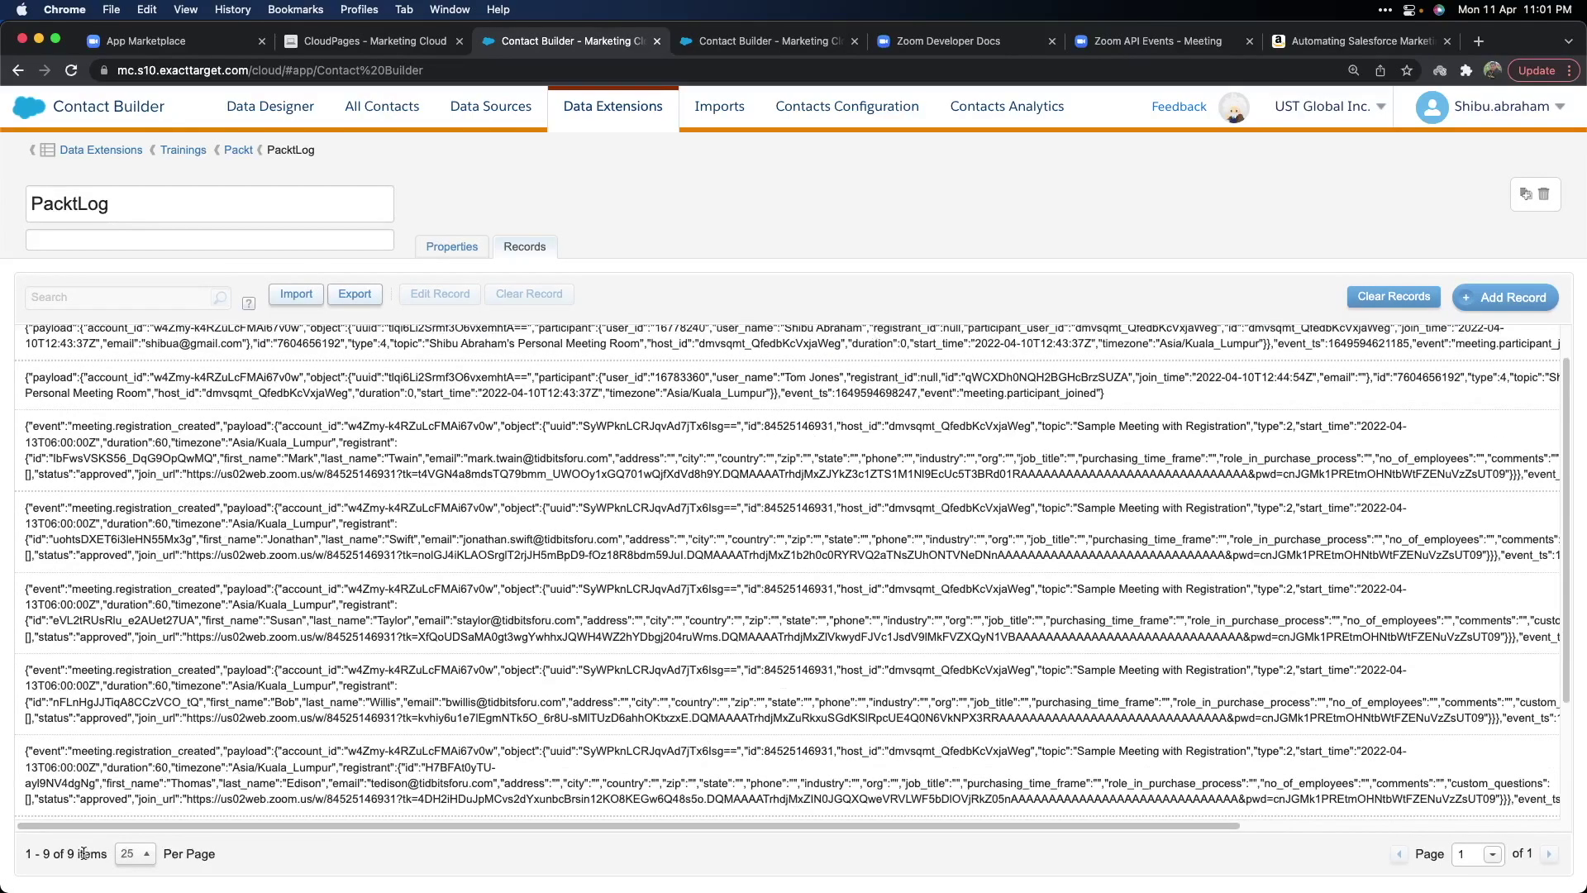
{"action": "scroll", "coordinate": [289, 686], "scroll_direction": "down", "scroll_amount": 4}
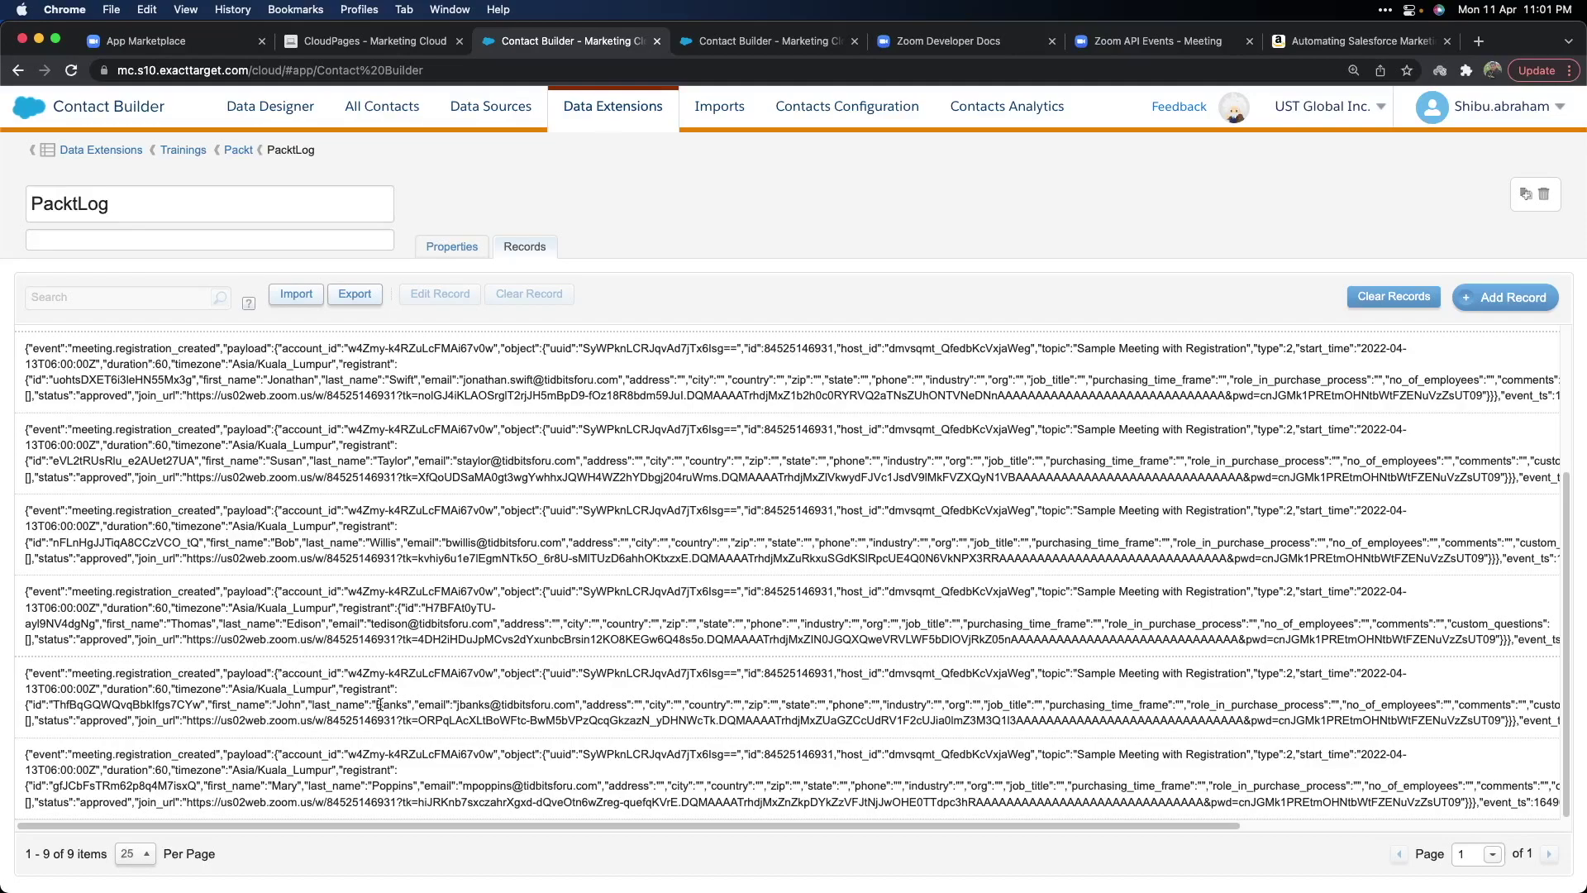
Highlight the name and e-mail values logged in the last PacktLog record.
{"action": "left_click_drag", "start_coordinate": [459, 707], "coordinate": [573, 709]}
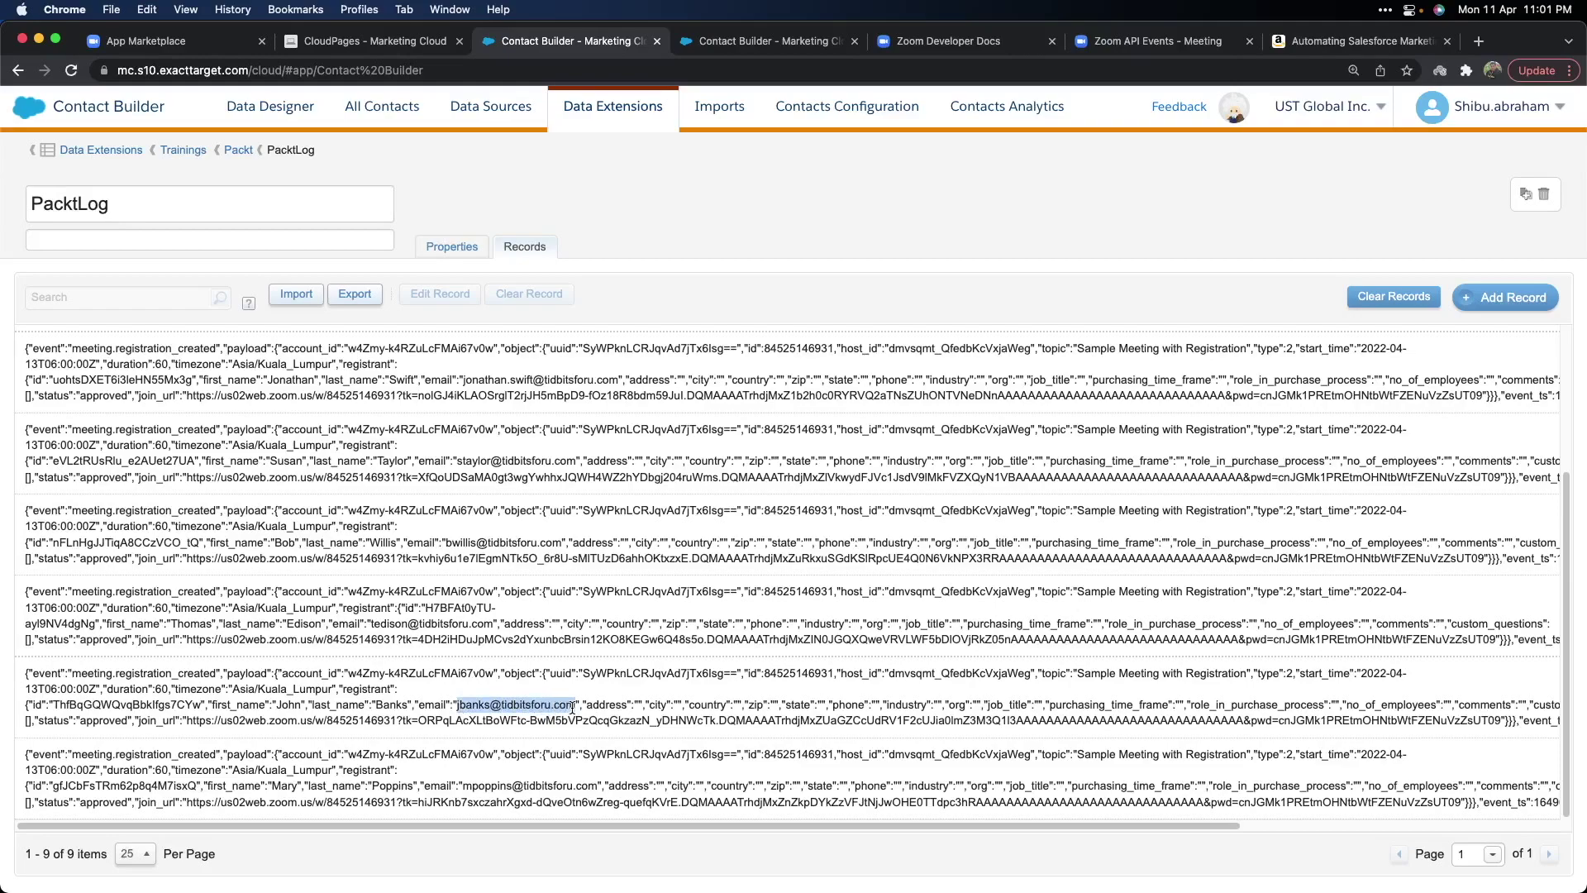
{"action": "left_click", "coordinate": [573, 709]}
{"action": "double_click", "coordinate": [283, 785]}
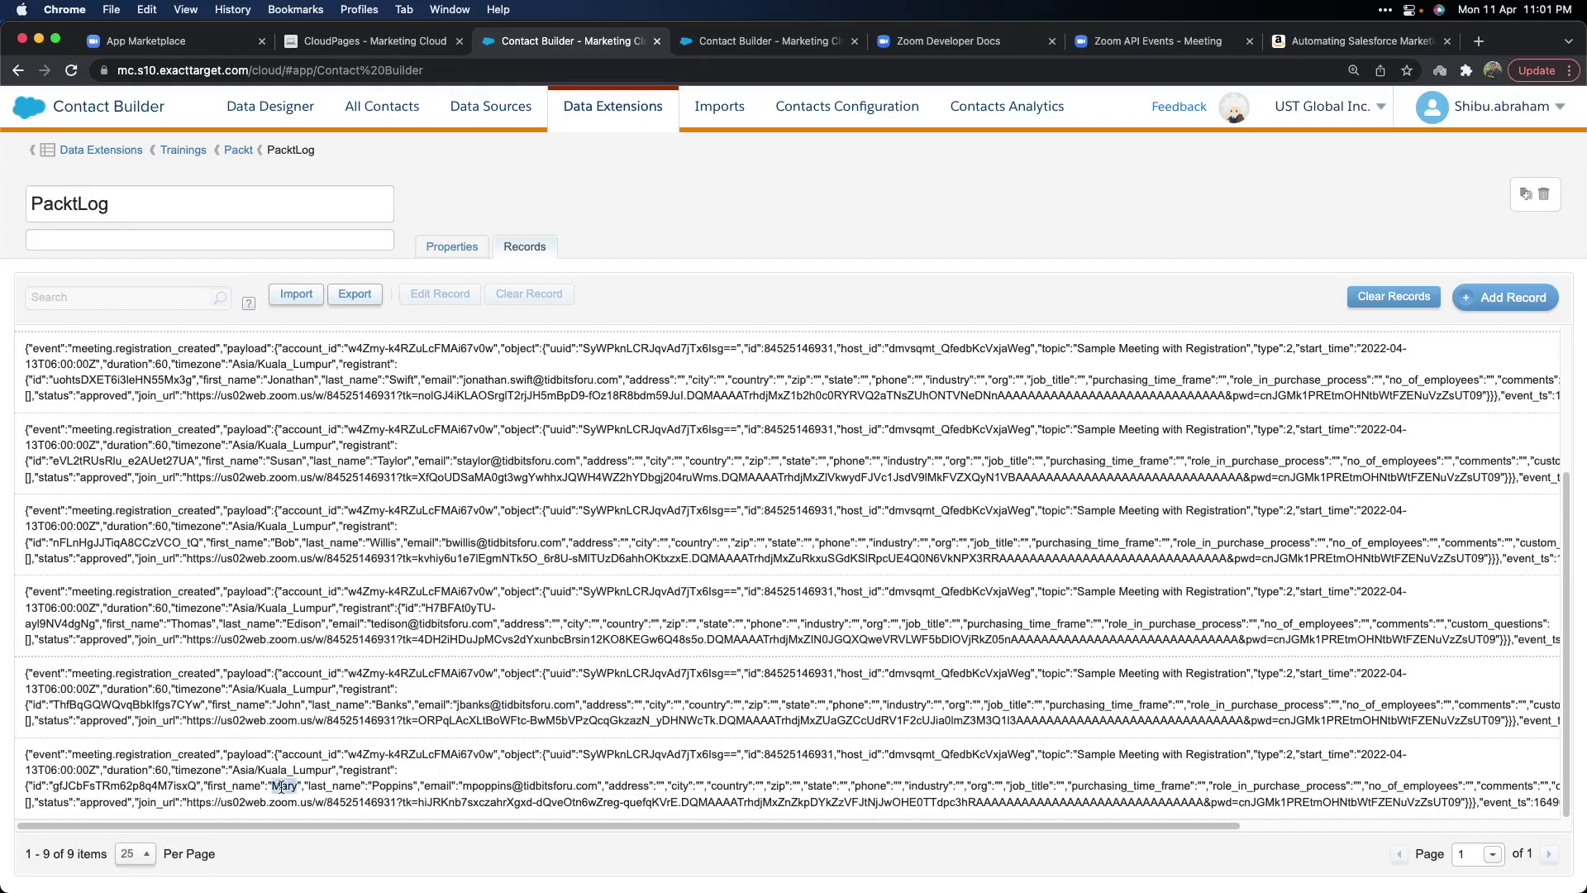
{"action": "double_click", "coordinate": [393, 786]}
{"action": "left_click", "coordinate": [496, 783]}
{"action": "left_click_drag", "start_coordinate": [463, 785], "coordinate": [595, 784]}
{"action": "left_click", "coordinate": [595, 784]}
{"action": "left_click_drag", "start_coordinate": [595, 824], "coordinate": [1050, 826]}
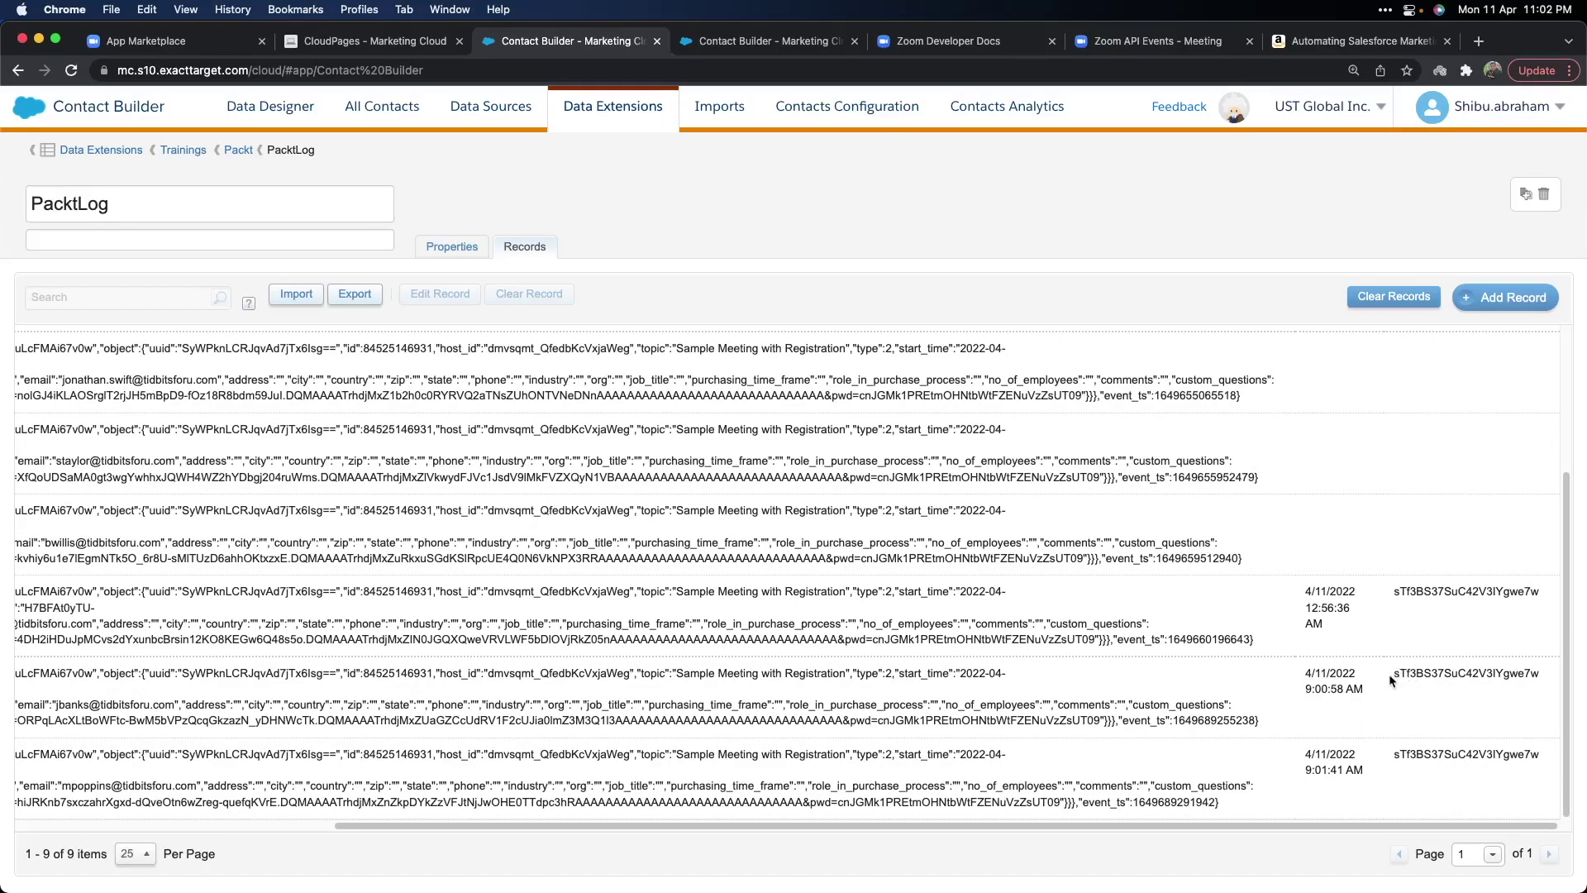
Highlight the registrant IDs in the 9:00:58 AM and 9:01:41 AM records, then return to ZoomRegistrations.
{"action": "left_click_drag", "start_coordinate": [1395, 678], "coordinate": [1540, 674]}
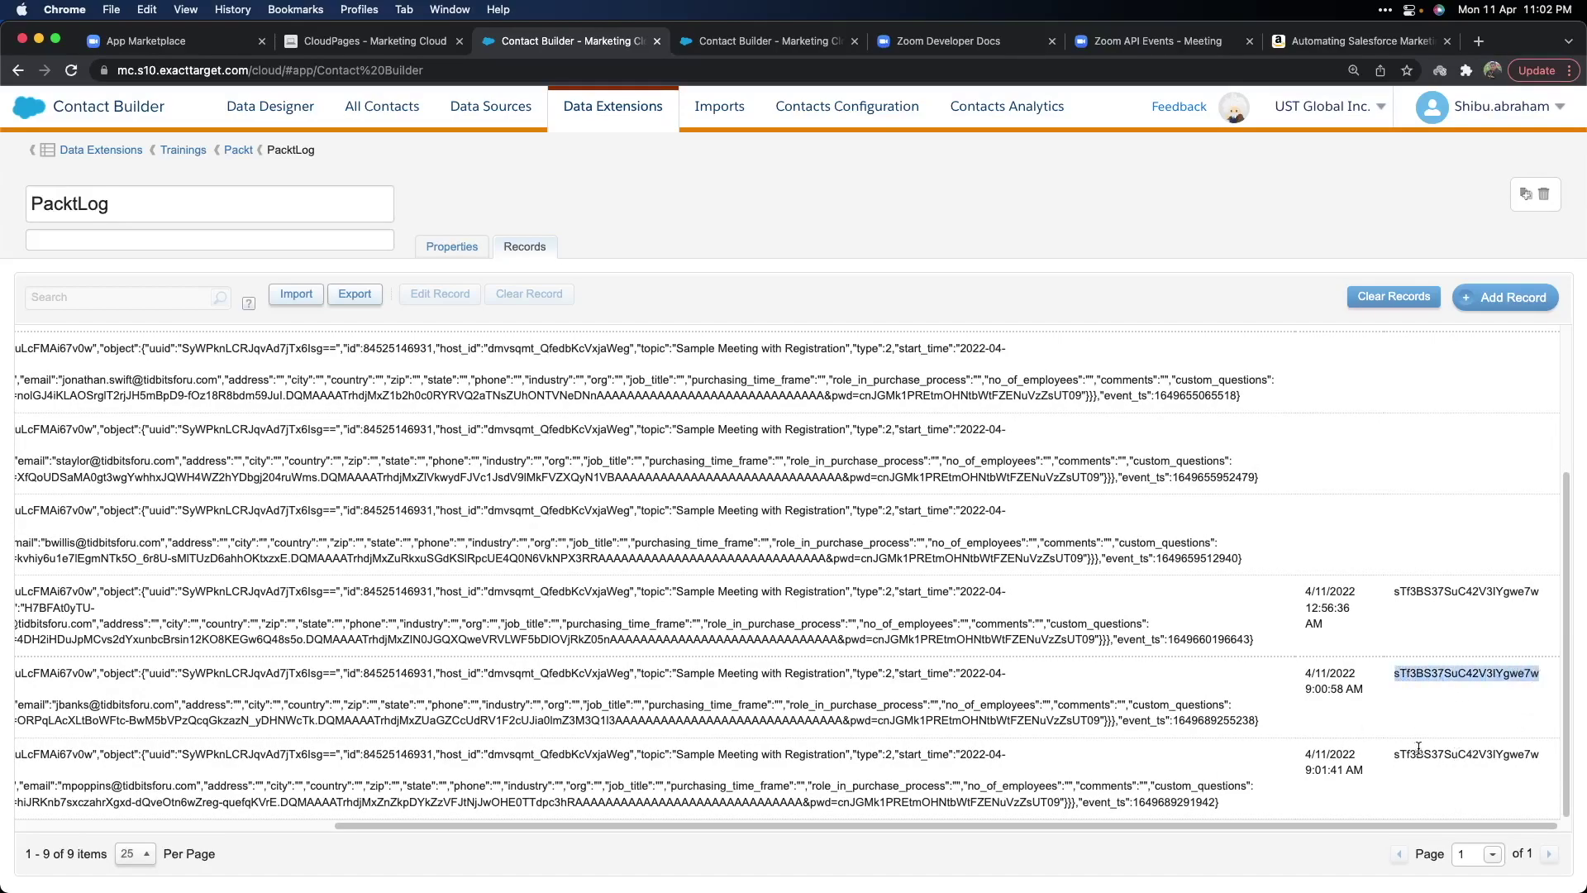
{"action": "left_click_drag", "start_coordinate": [1399, 756], "coordinate": [1531, 755]}
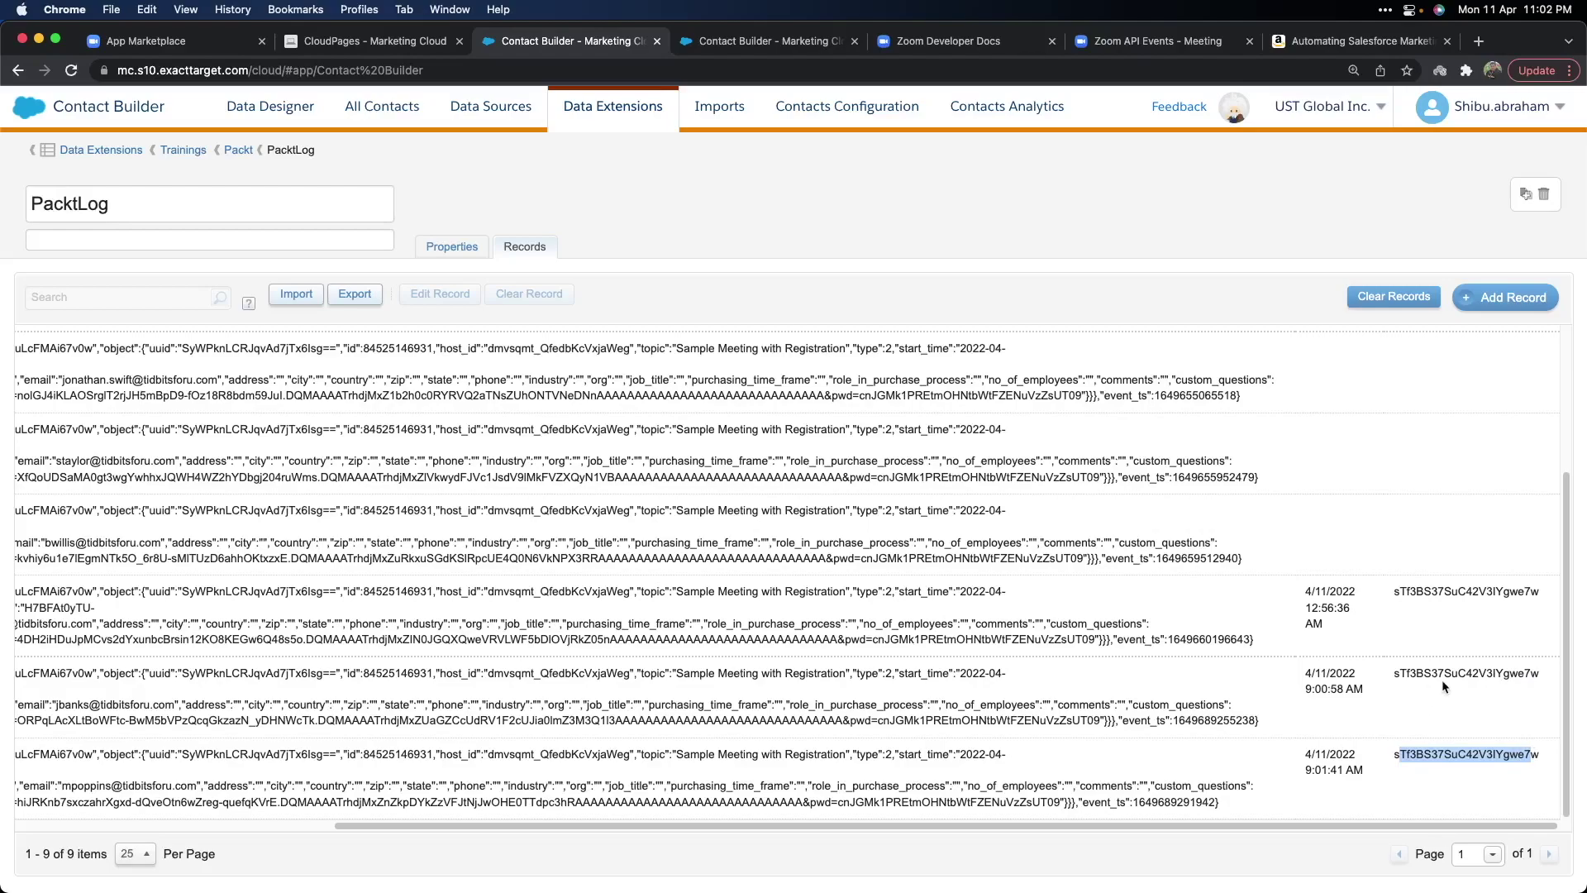
{"action": "left_click", "coordinate": [1391, 674]}
{"action": "left_click_drag", "start_coordinate": [1391, 672], "coordinate": [1521, 671]}
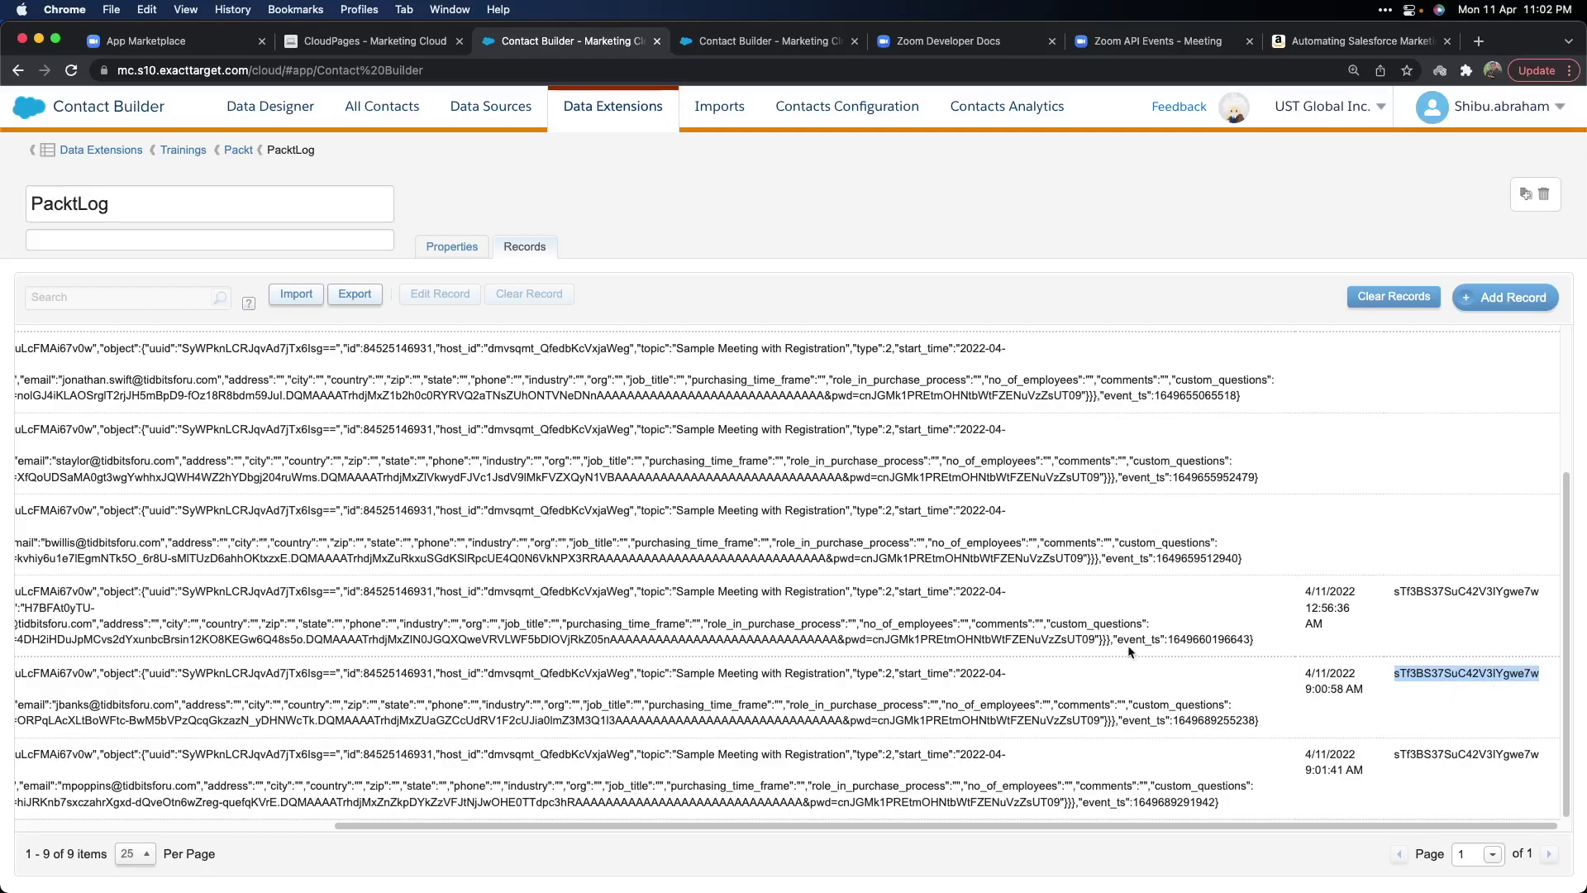
{"action": "left_click_drag", "start_coordinate": [924, 818], "coordinate": [604, 824]}
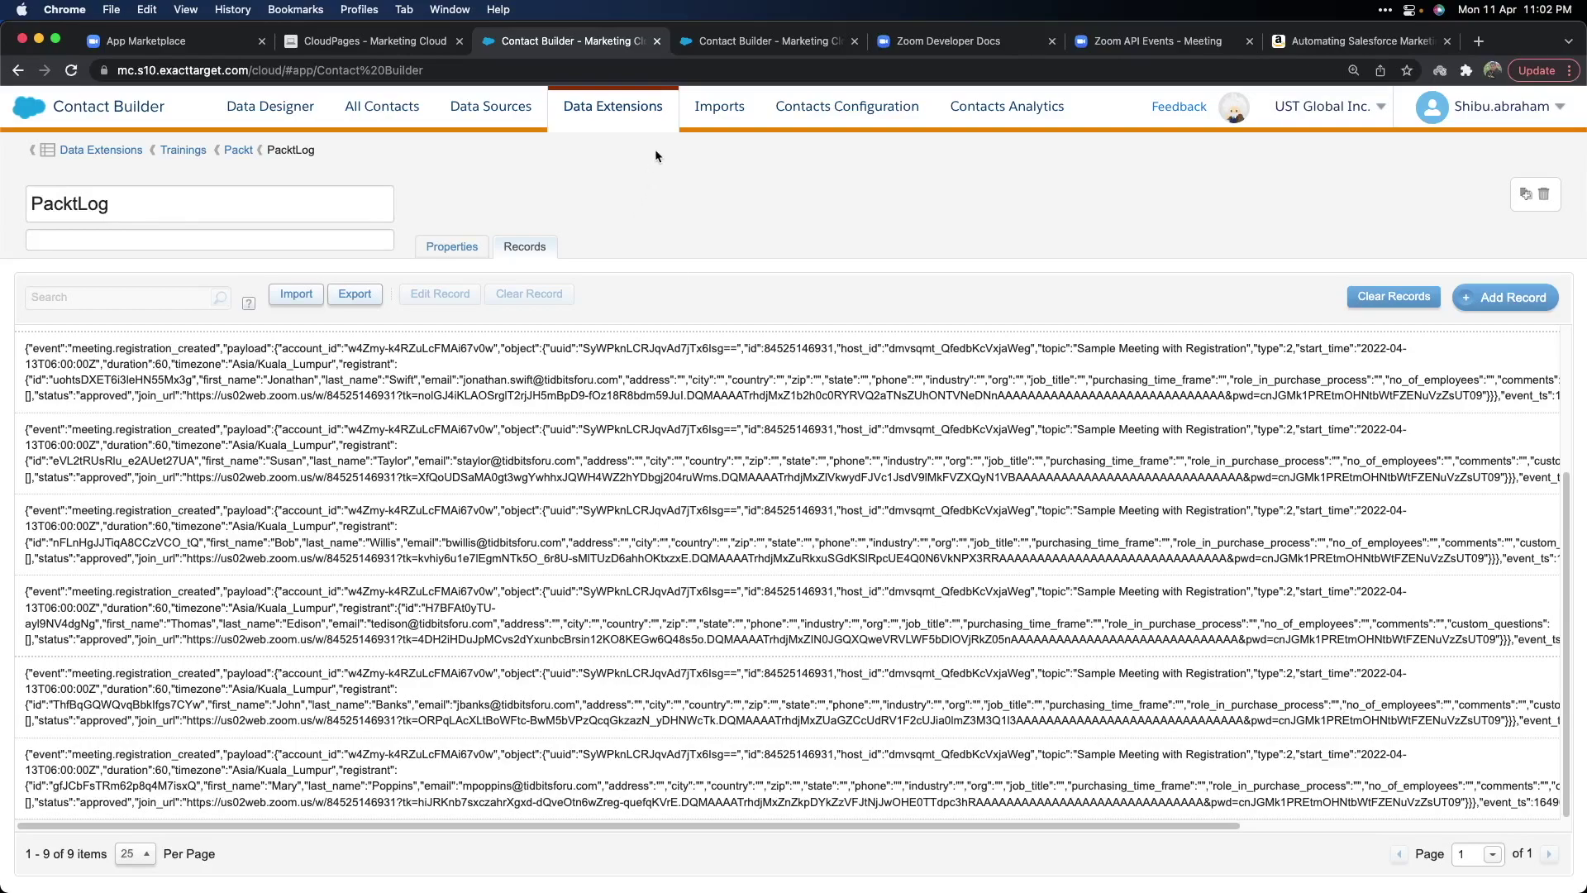
{"action": "left_click", "coordinate": [735, 42]}
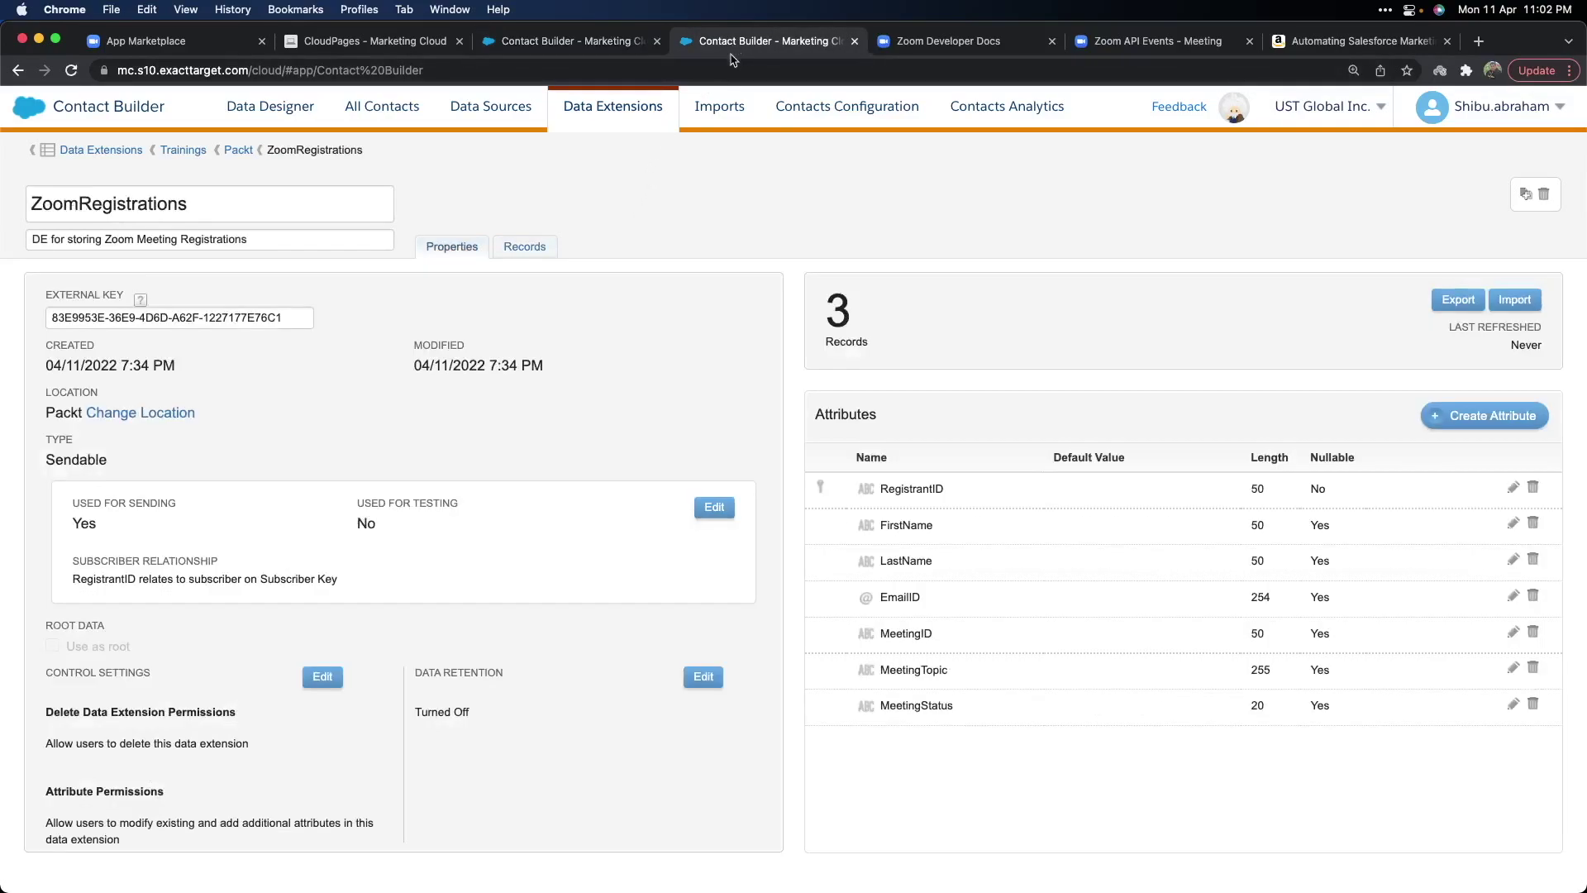
Reload the ZoomRegistrations Records view so it lists all 5 approved registrants.
{"action": "left_click", "coordinate": [535, 252]}
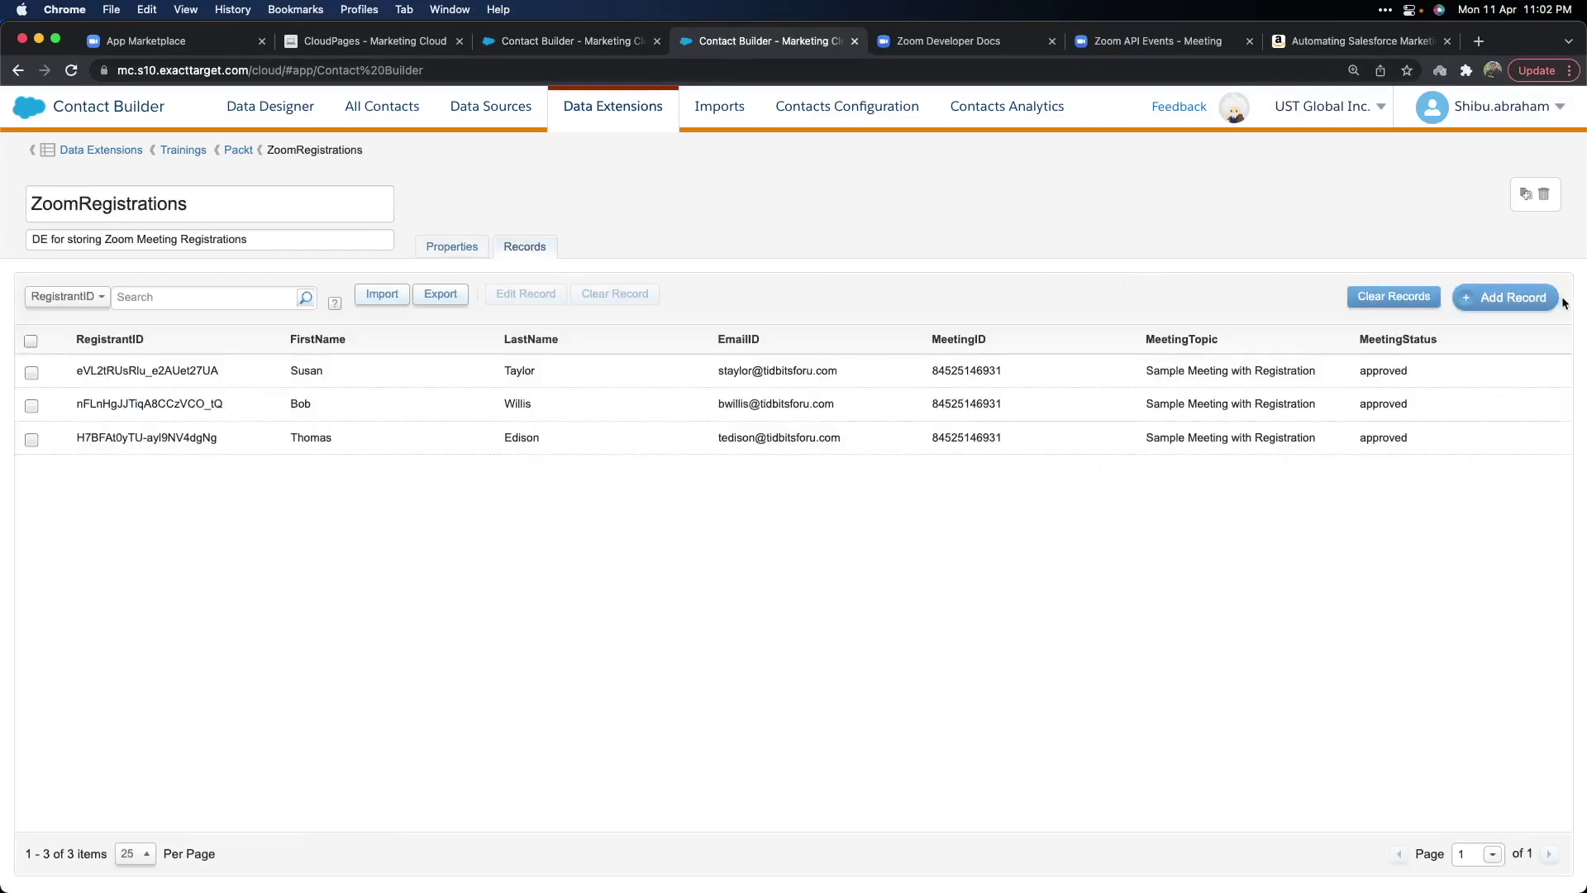
{"action": "left_click", "coordinate": [1517, 298]}
{"action": "left_click", "coordinate": [1487, 295]}
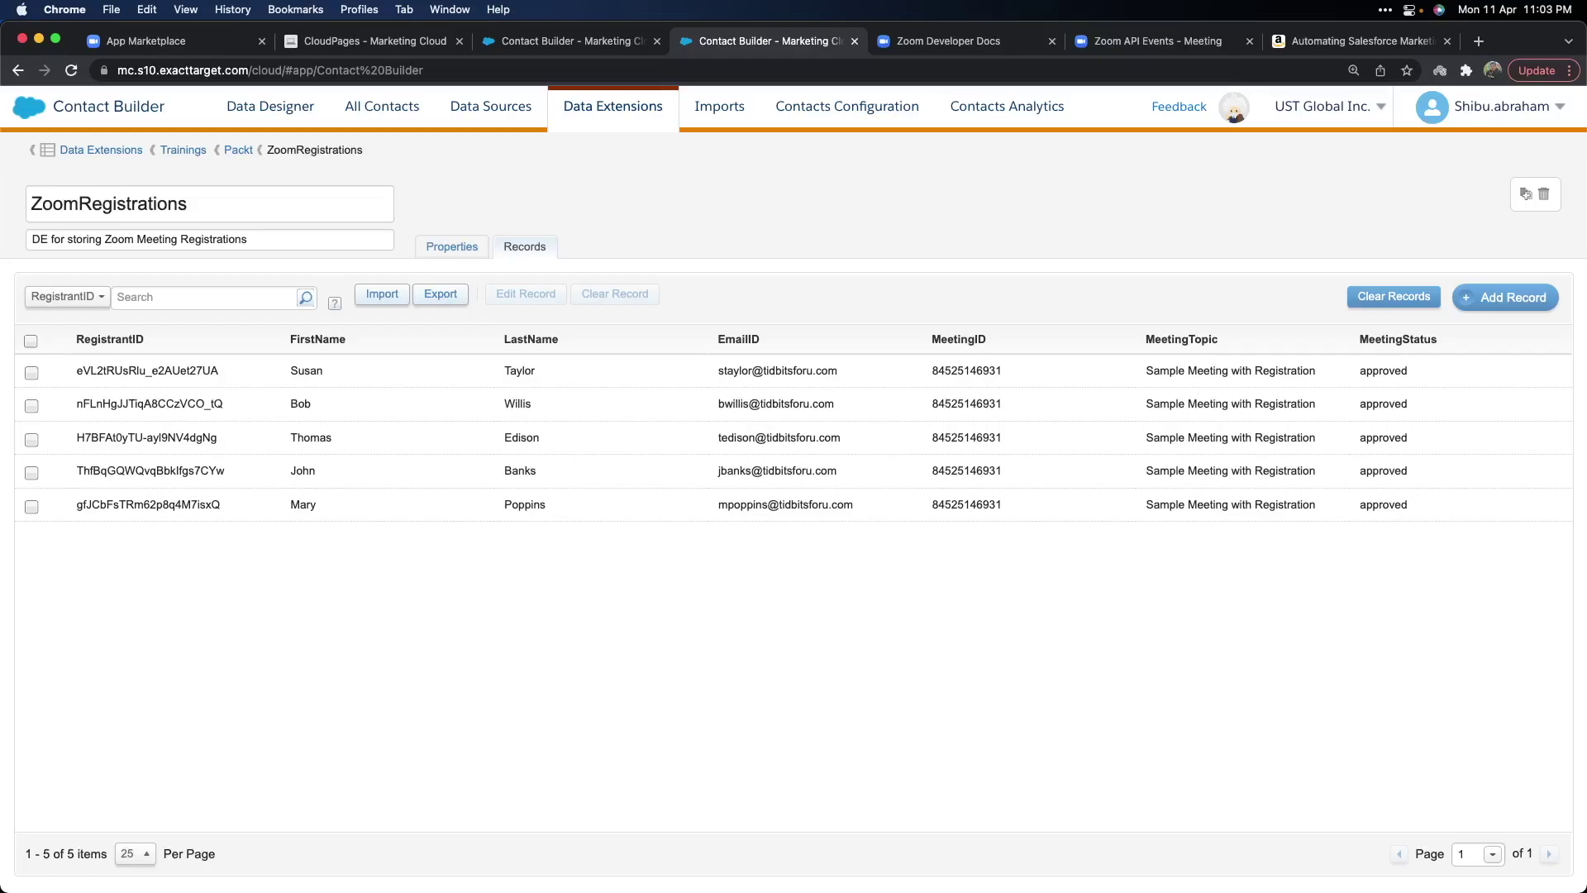
Scroll the Automating Salesforce Marketing Cloud Amazon page down to its Table of Contents.
{"action": "left_click", "coordinate": [1331, 41]}
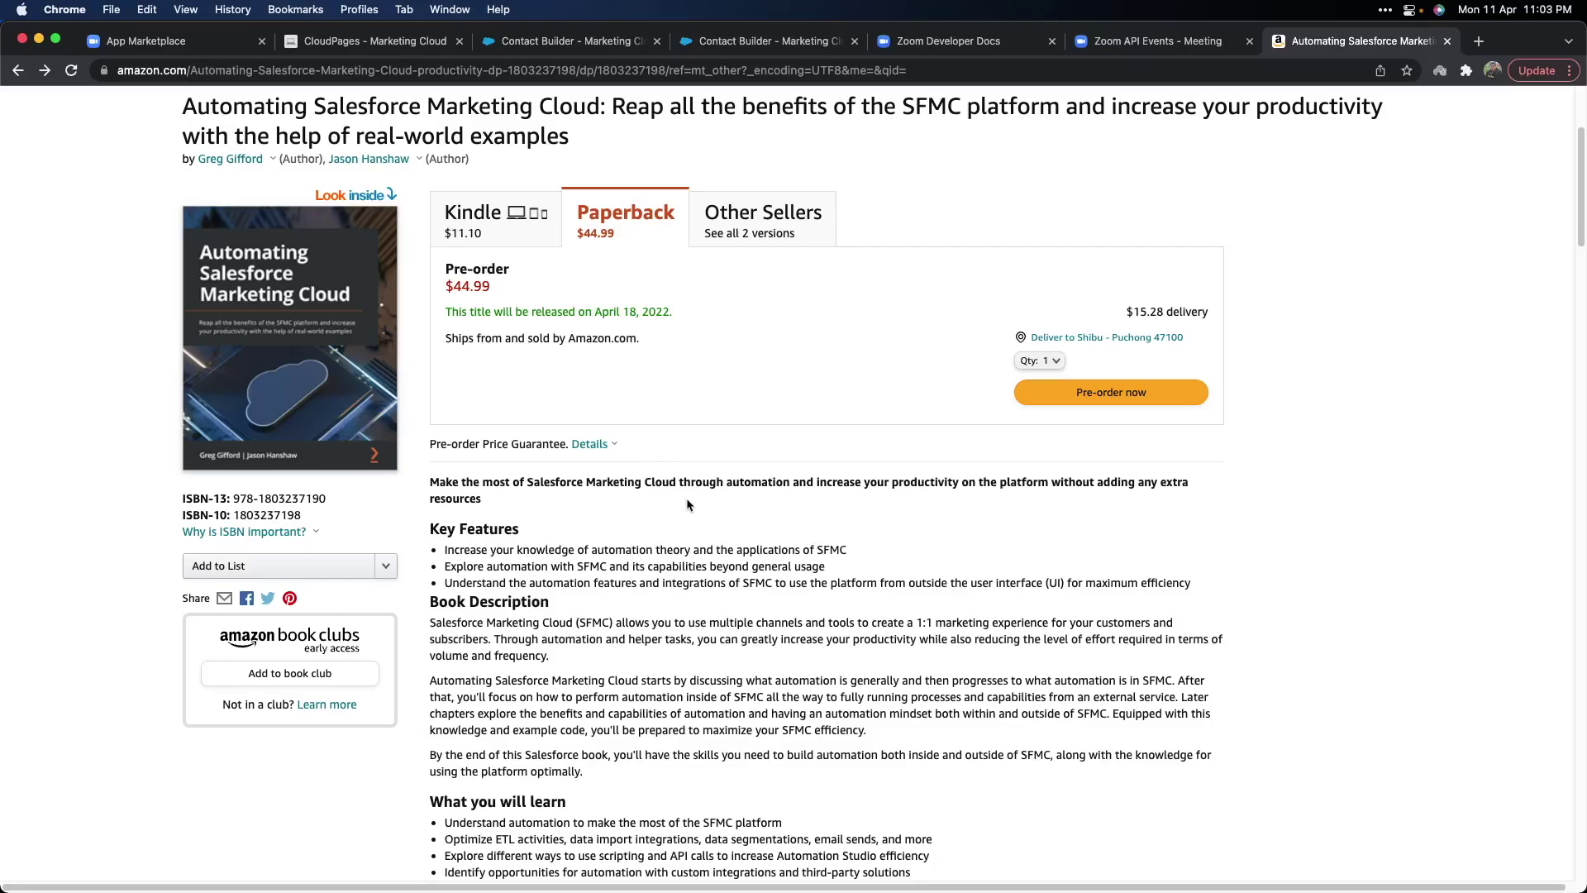
{"action": "scroll", "coordinate": [678, 543], "scroll_direction": "down", "scroll_amount": 2}
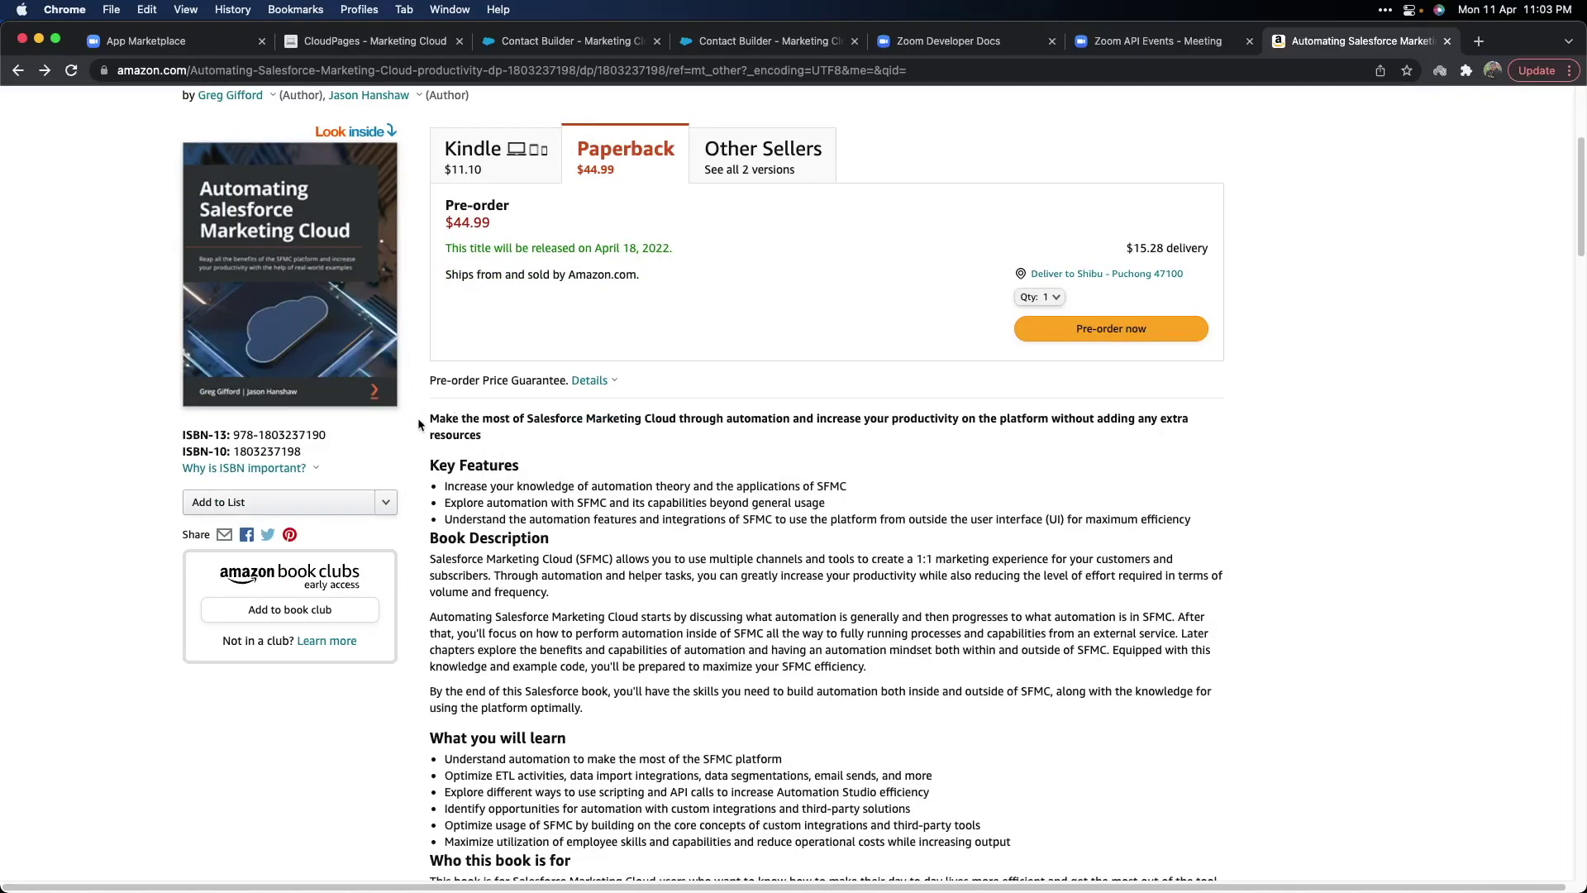
{"action": "scroll", "coordinate": [562, 545], "scroll_direction": "down", "scroll_amount": 3}
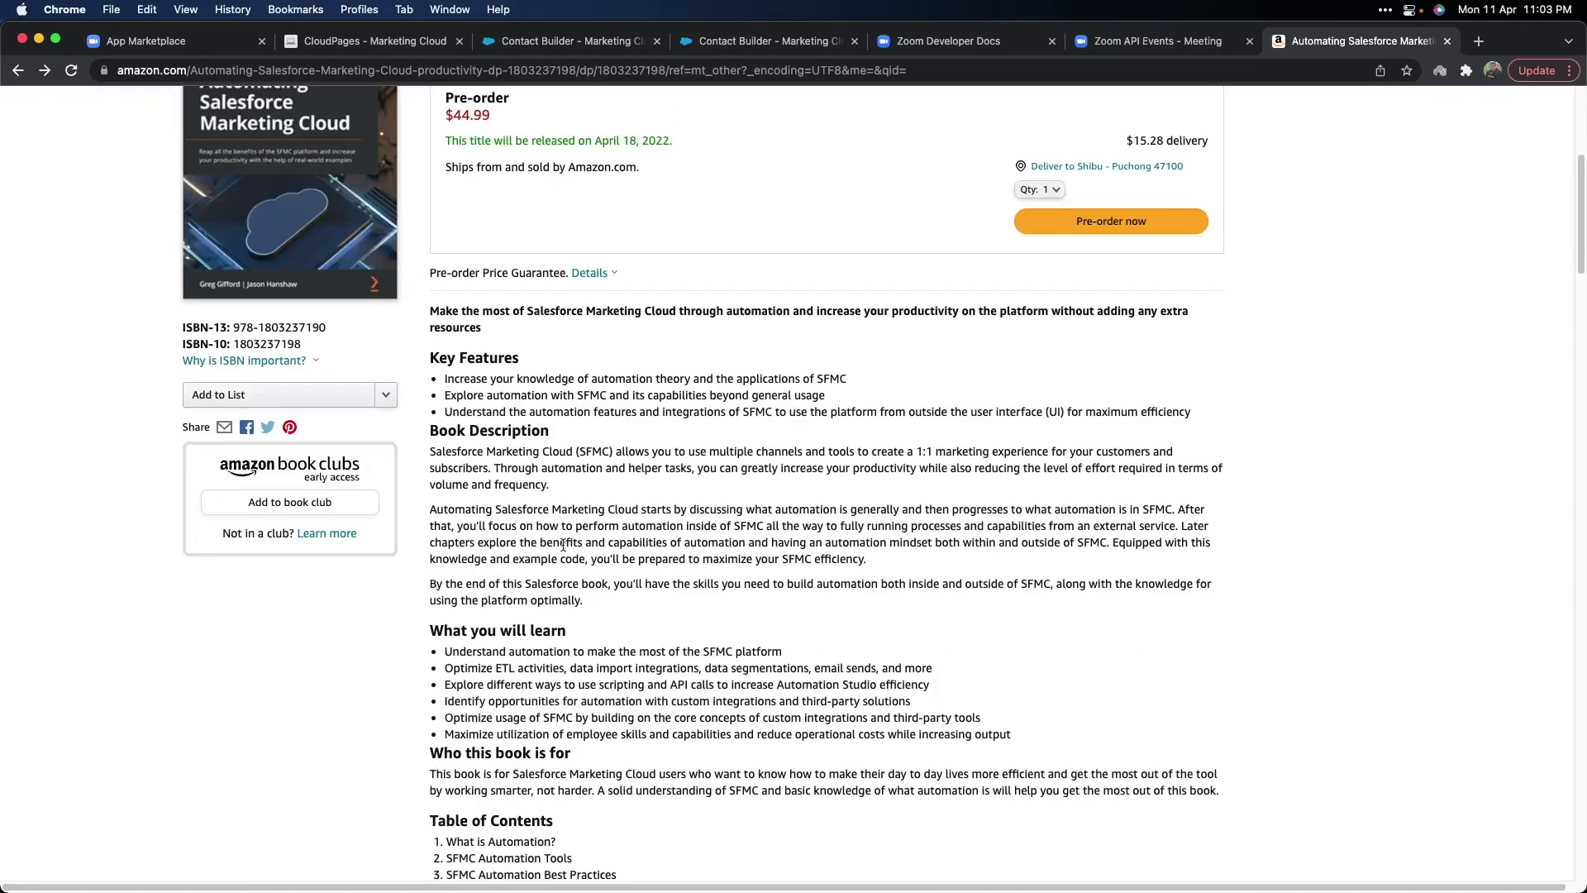
{"action": "scroll", "coordinate": [563, 545], "scroll_direction": "down", "scroll_amount": 3}
{"action": "scroll", "coordinate": [563, 545], "scroll_direction": "down", "scroll_amount": 4}
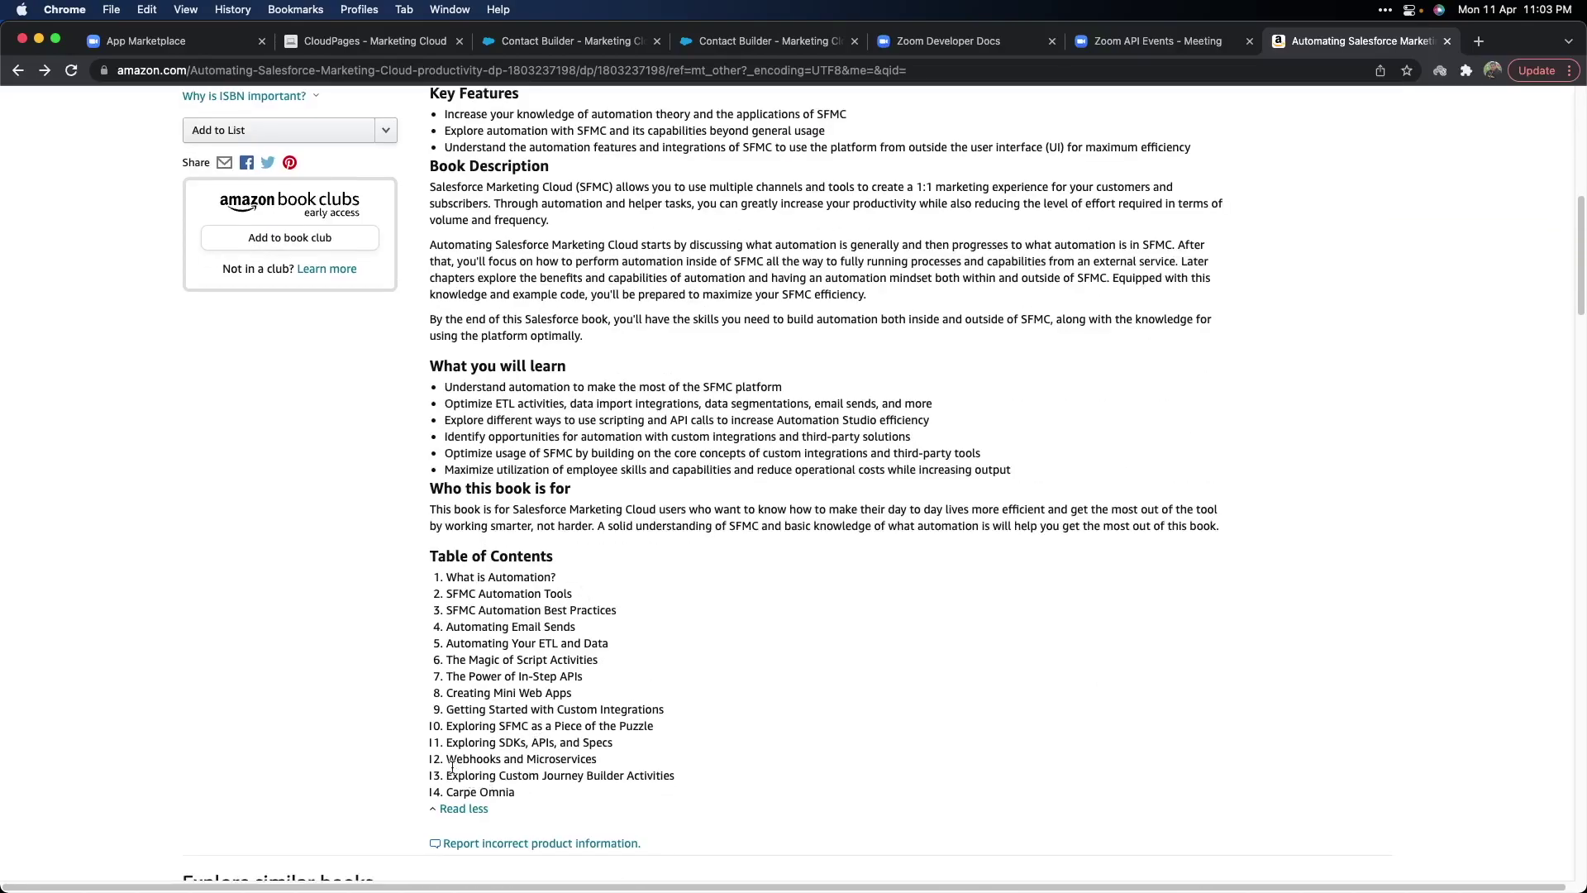
Highlight the Webhooks and Microservices chapter, then scroll back near the top.
{"action": "left_click_drag", "start_coordinate": [446, 759], "coordinate": [506, 758]}
{"action": "left_click", "coordinate": [494, 759]}
{"action": "scroll", "coordinate": [546, 695], "scroll_direction": "up", "scroll_amount": 5}
{"action": "scroll", "coordinate": [567, 727], "scroll_direction": "up", "scroll_amount": 3}
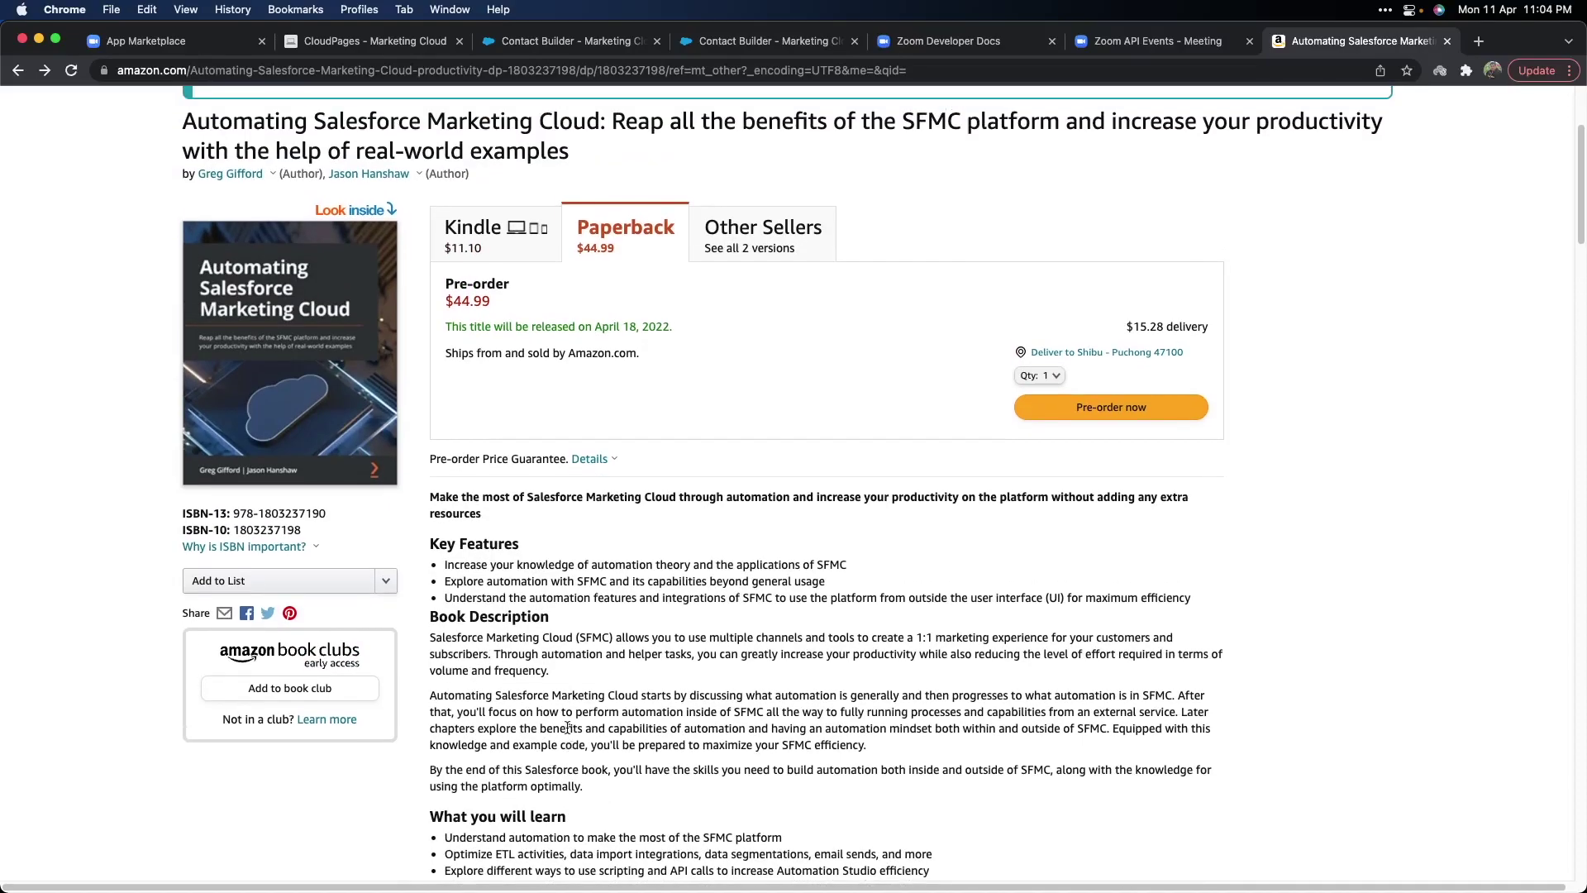
{"action": "scroll", "coordinate": [567, 727], "scroll_direction": "down", "scroll_amount": 1}
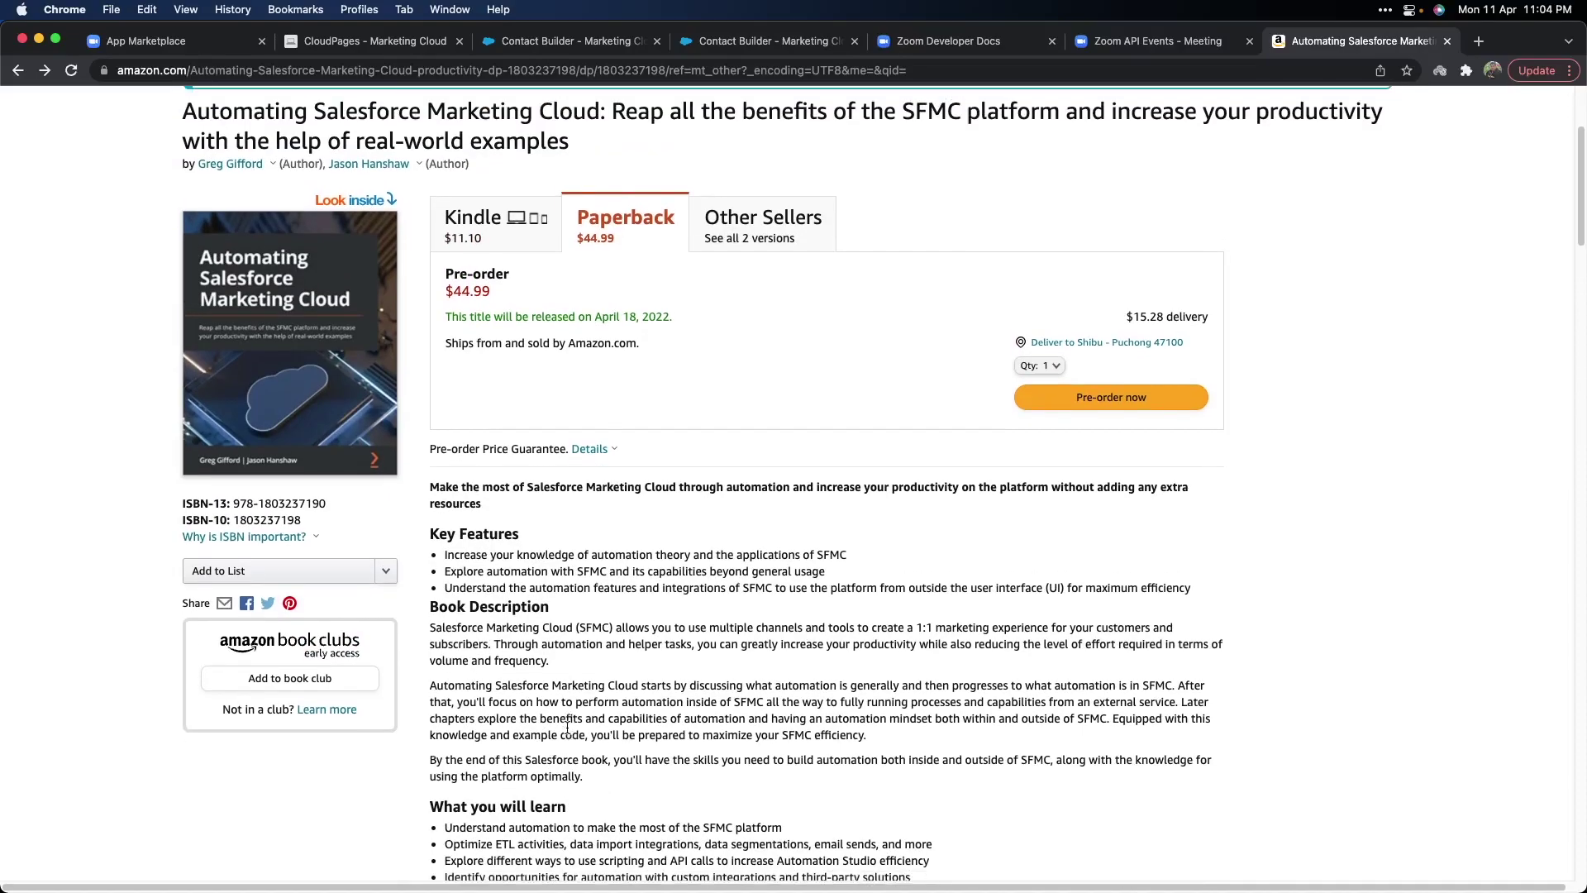